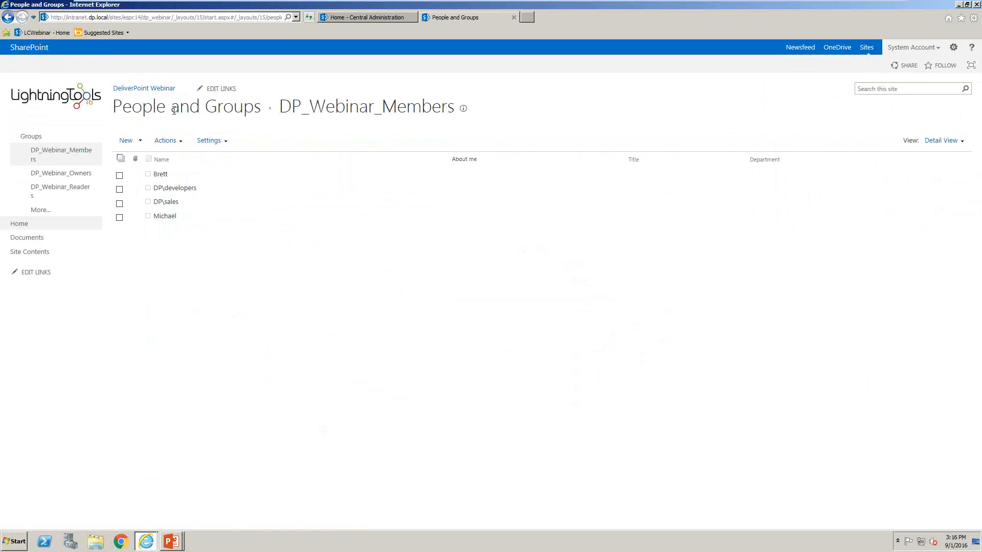
Open the Discover Site Permissions report for the DeliverPoint Webinar site from its home page
click(20, 223)
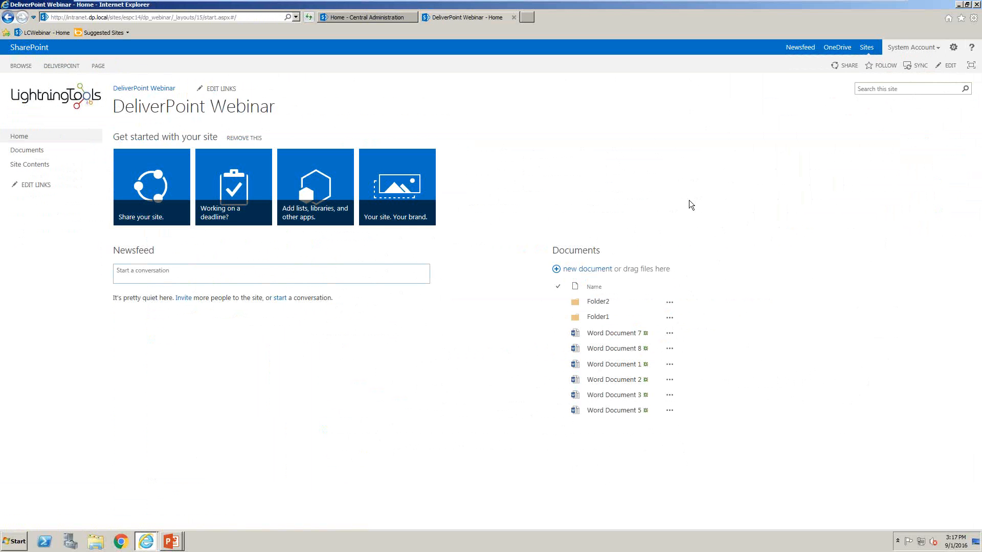
click(954, 49)
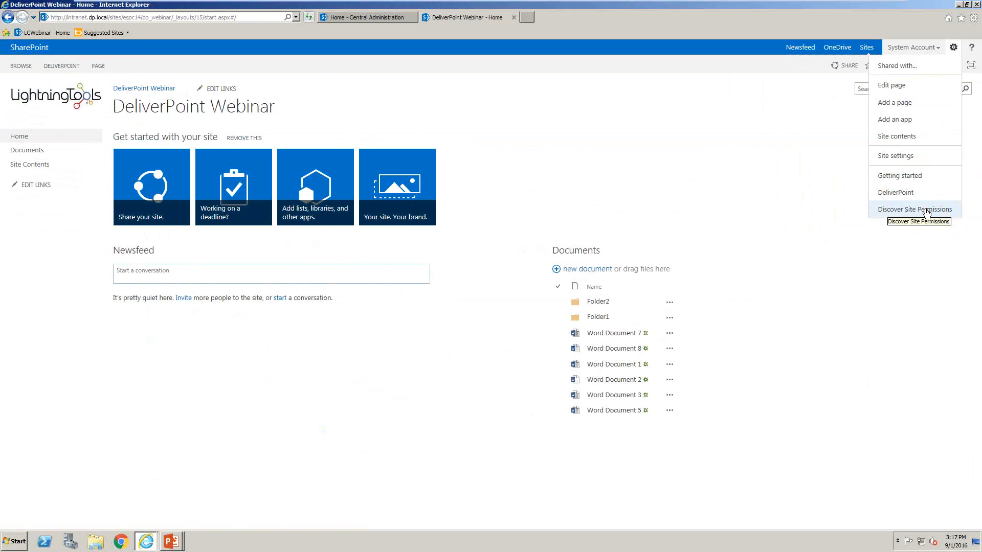
click(927, 211)
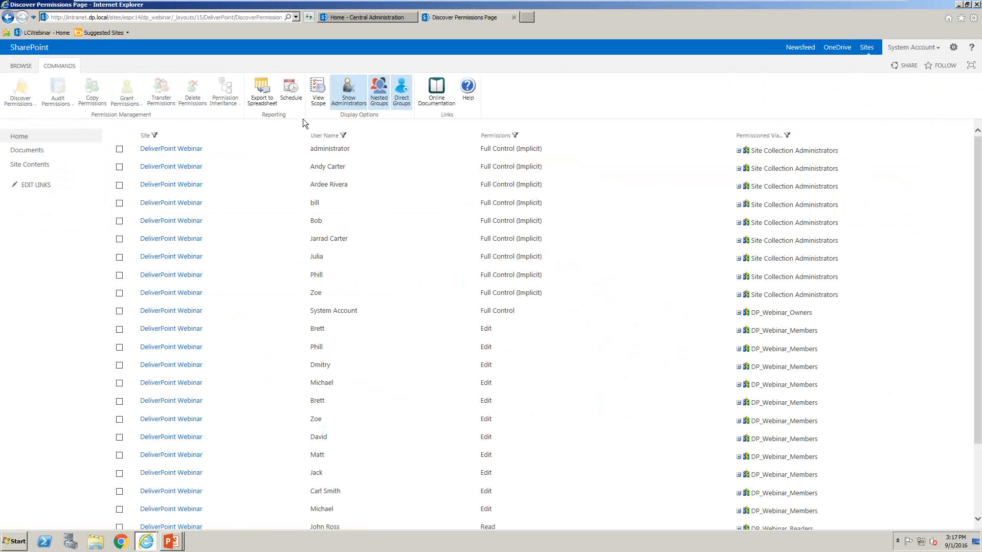
Sort the permissions report by user name in both directions, by permissions in descending order, and finally by user name in ascending order
click(327, 136)
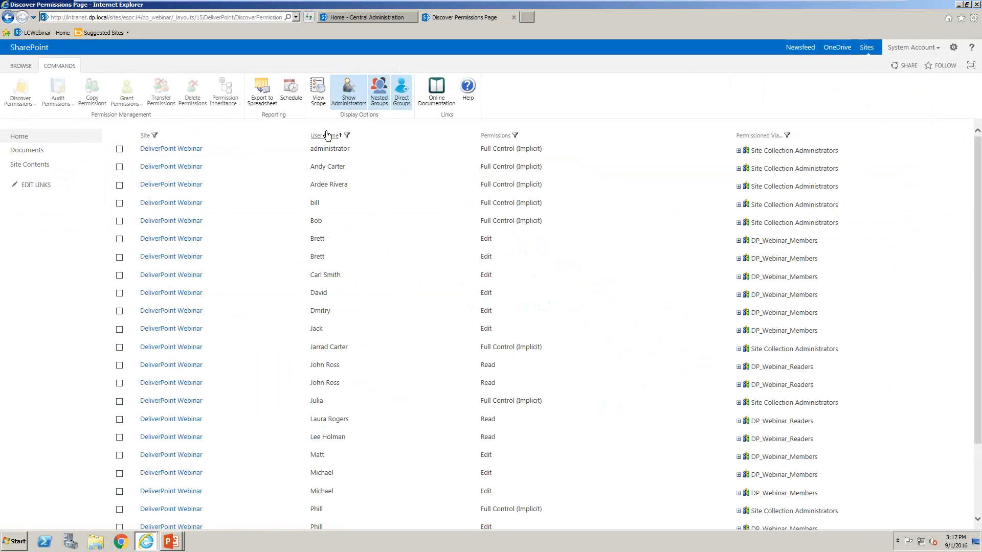
click(327, 135)
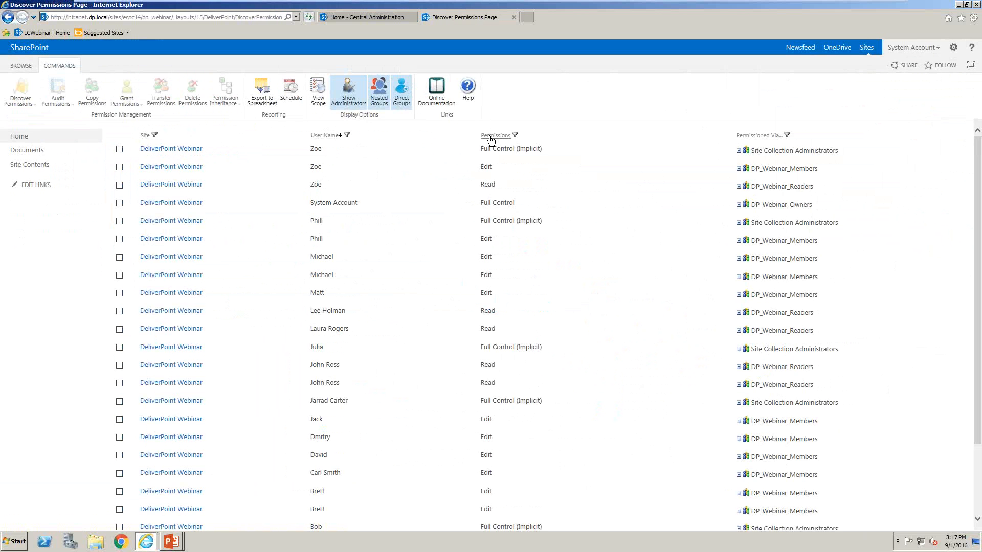
click(489, 136)
click(489, 136)
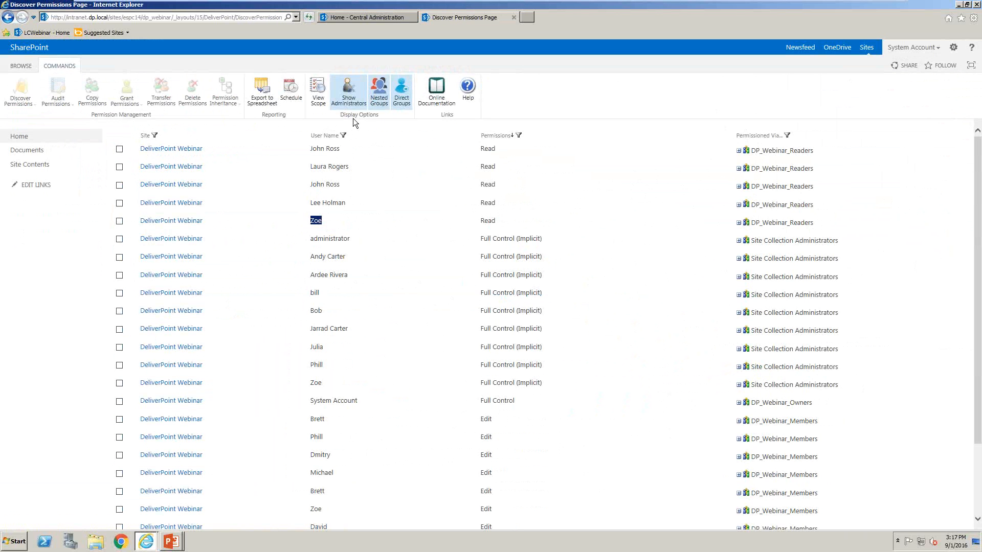
click(330, 135)
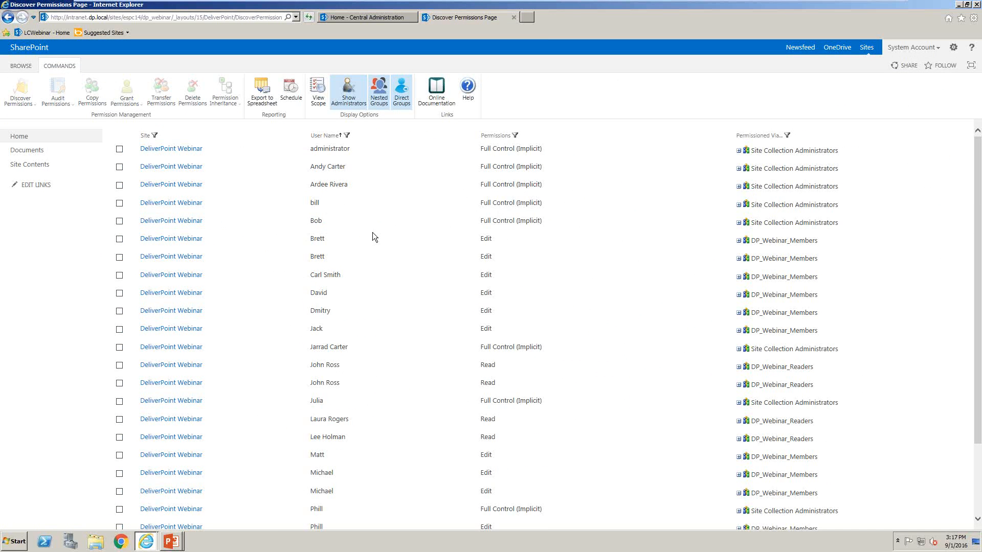
Expand the DP_Webinar_Members entry for the last user's Edit permission to examine which nested group grants it
scroll(372, 233, down, 3)
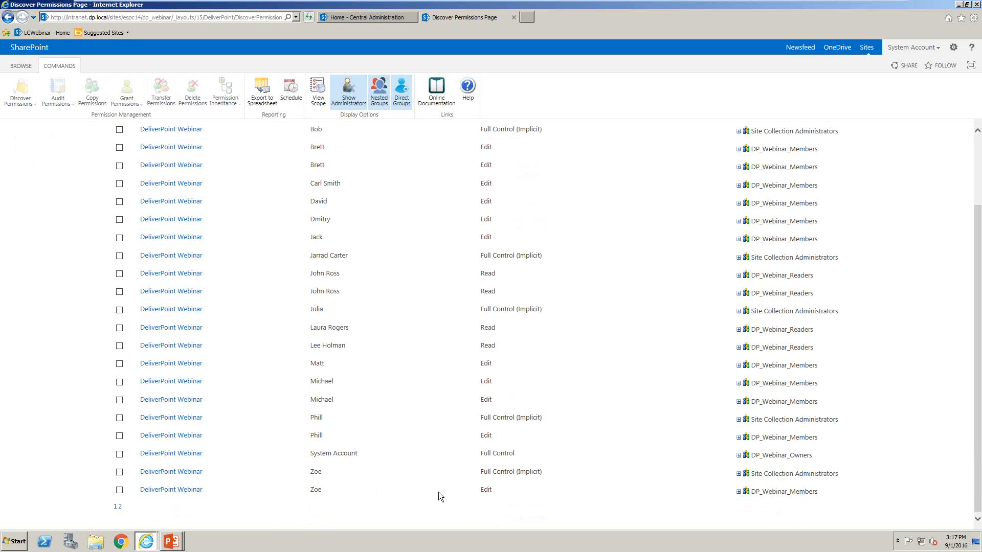
double_click(488, 491)
double_click(507, 471)
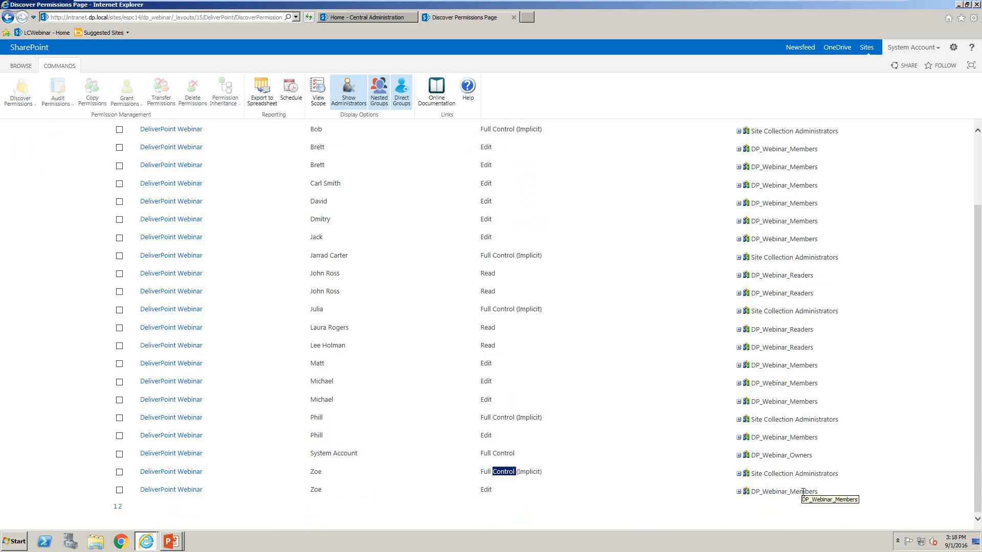
click(738, 491)
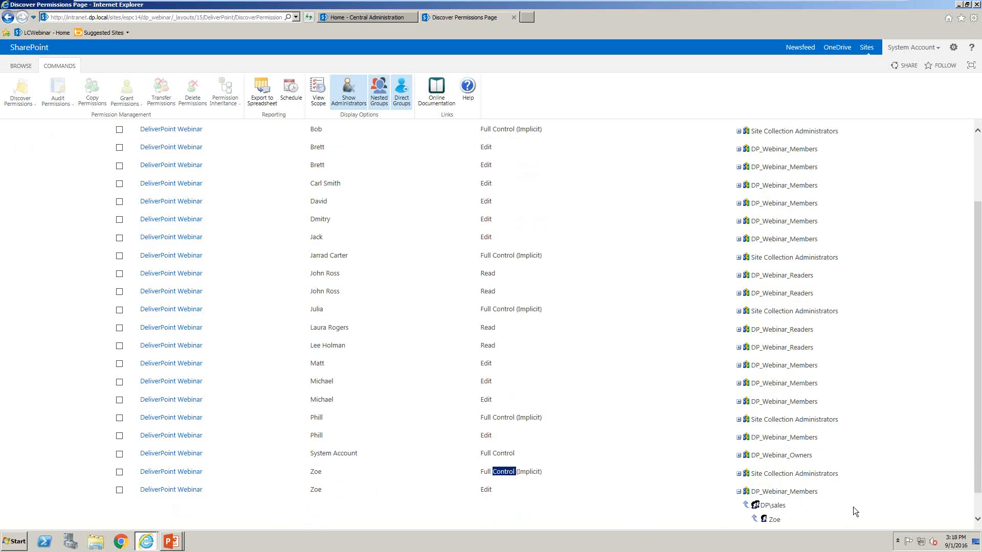
drag(790, 504, 753, 507)
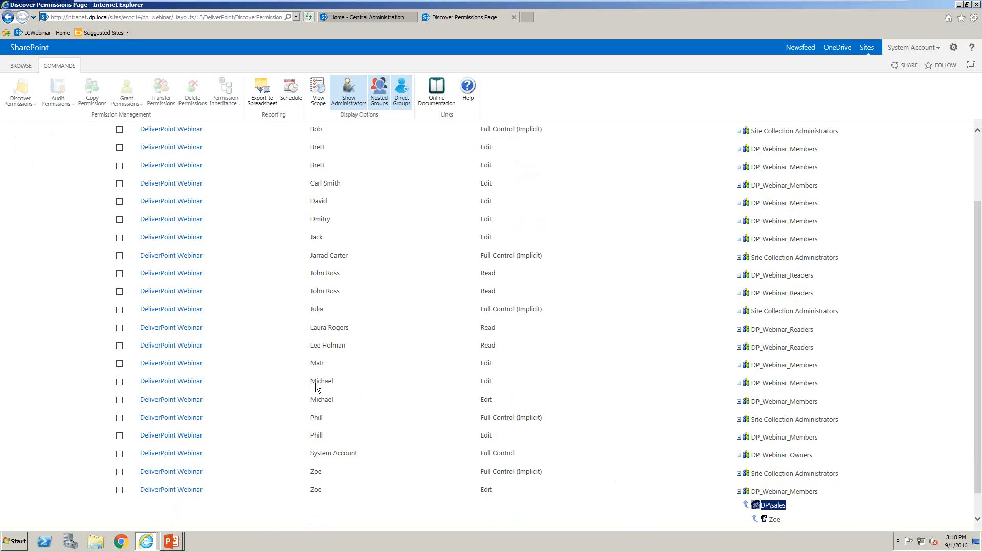
Expand both DP_Webinar_Members entries of the twice-listed Edit user below the middle of the list to compare nested and direct membership
drag(342, 397, 315, 382)
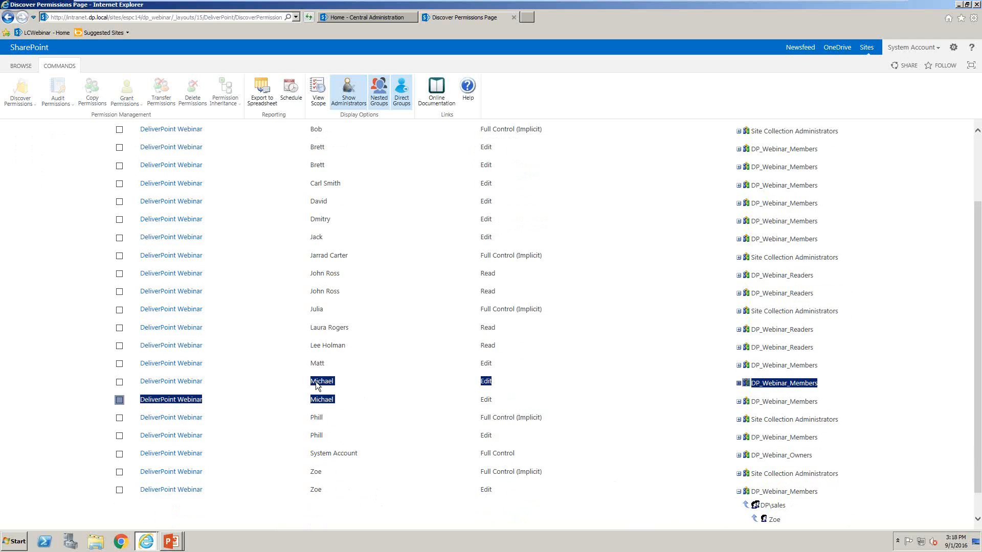
click(530, 384)
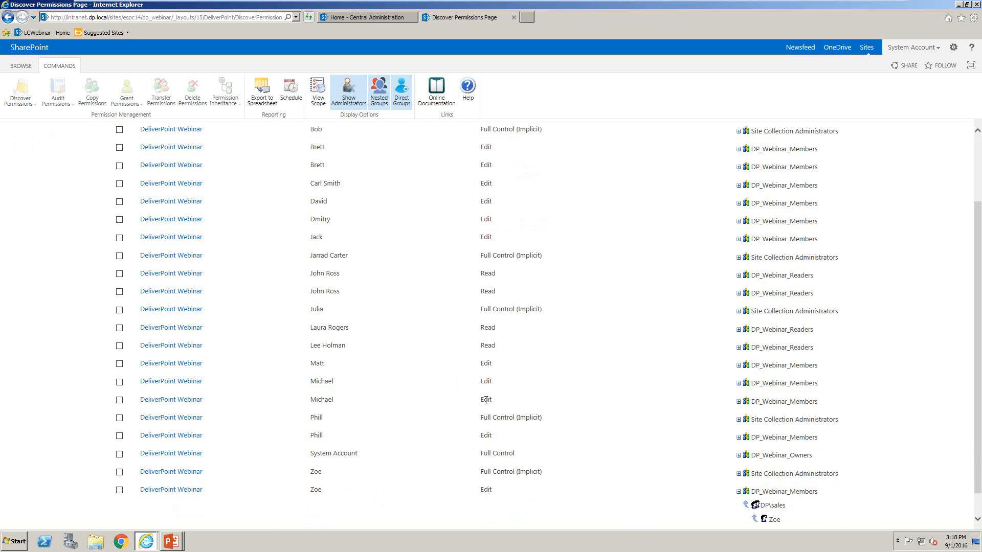
click(739, 402)
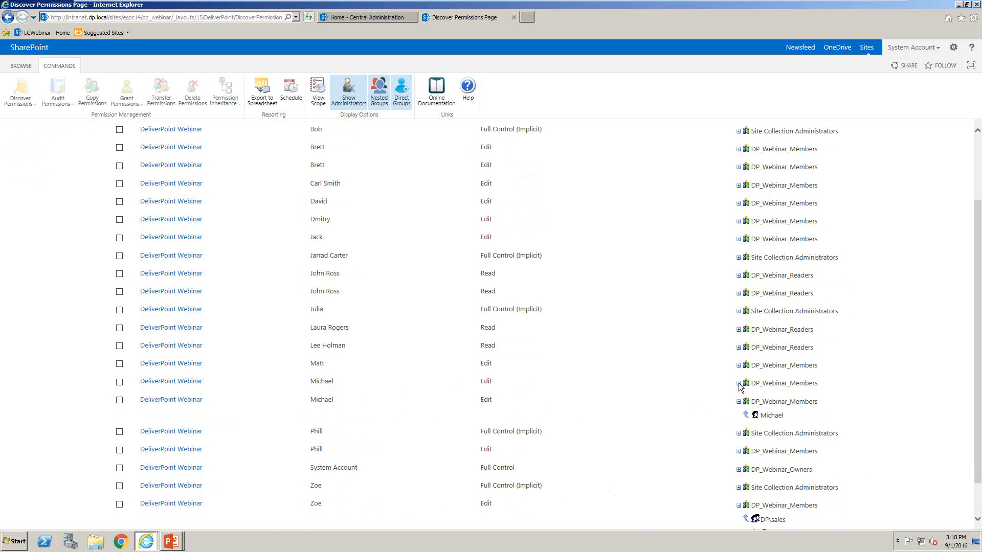
click(739, 384)
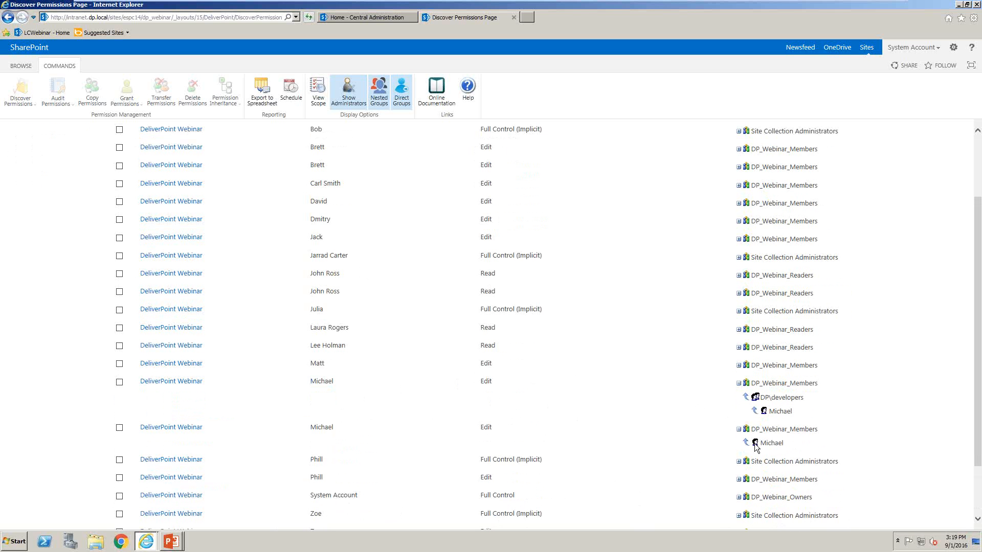
click(120, 428)
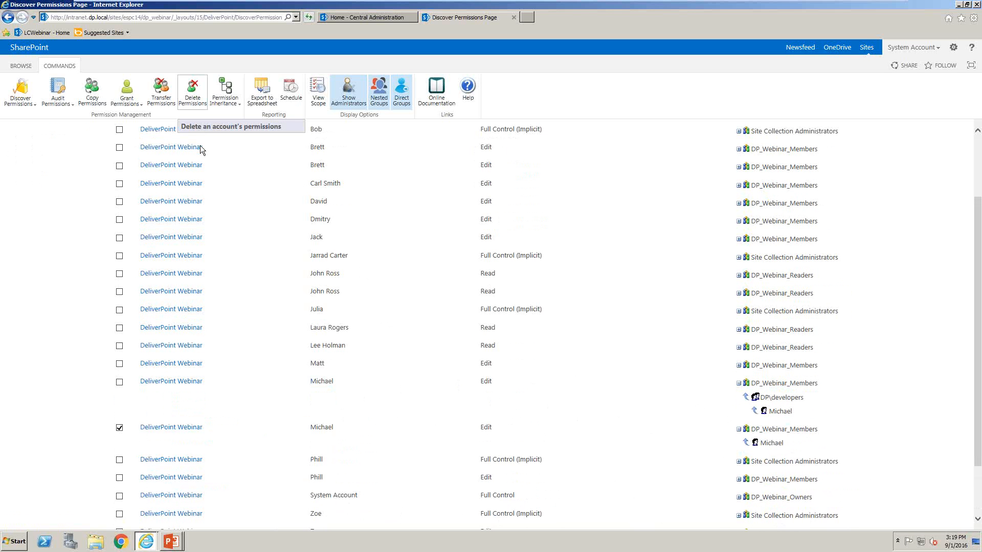
click(119, 428)
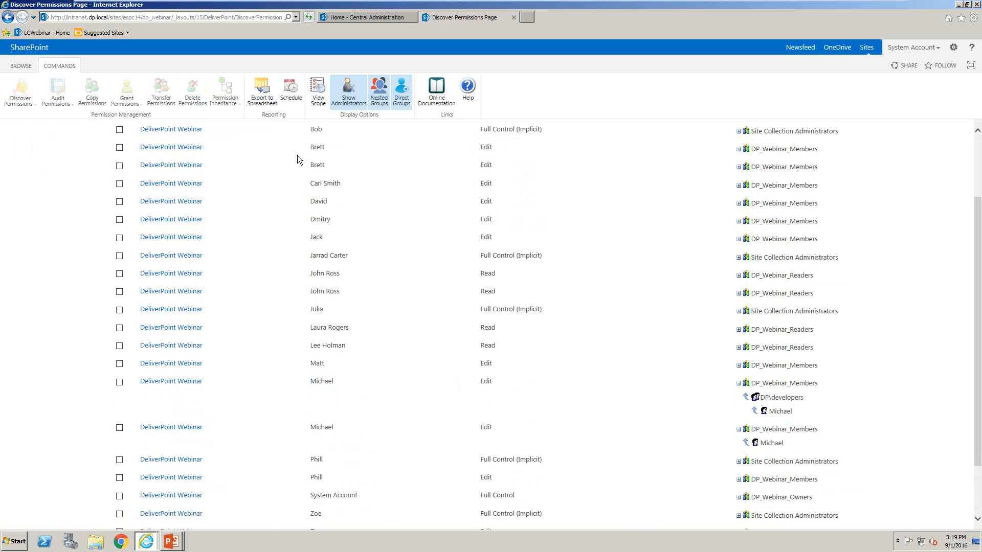
Filter the report to the Edit permission level to review the matching users, and clear the filter again
scroll(505, 250, up, 2)
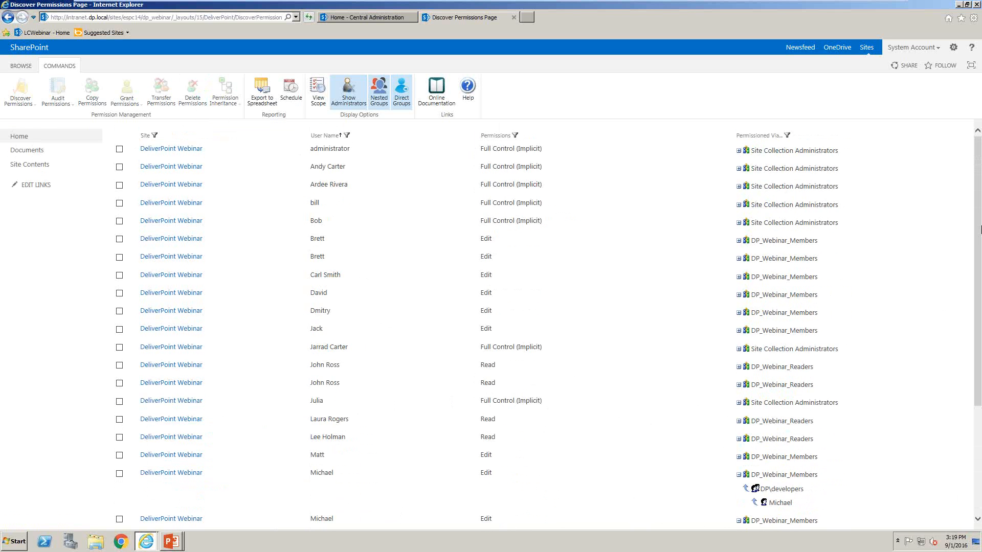
drag(981, 229, 981, 199)
click(515, 135)
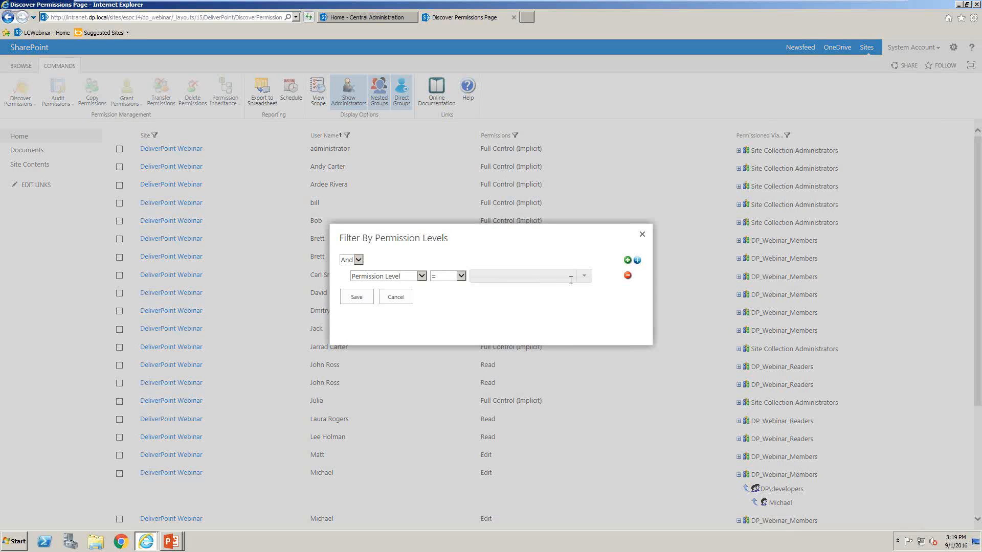
click(570, 280)
click(503, 293)
click(370, 298)
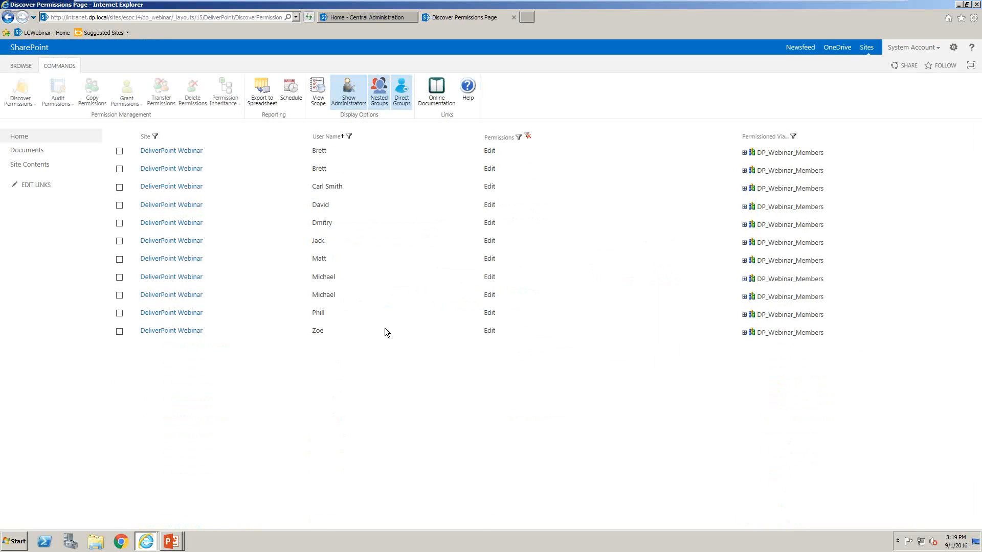
click(527, 137)
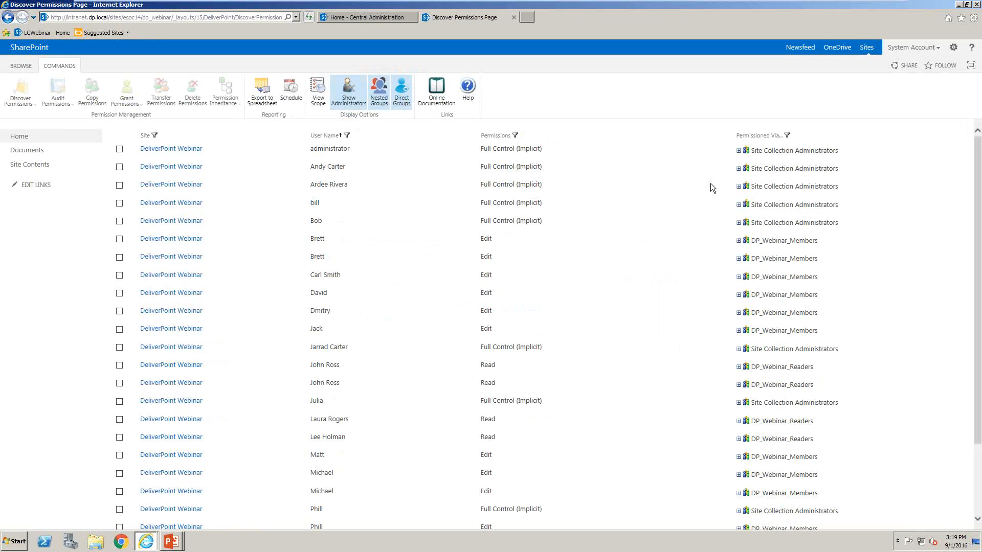
Filter the report by Permissioned Via with User Display Name equal to DP\sales, and clear that filter after reviewing it
click(787, 136)
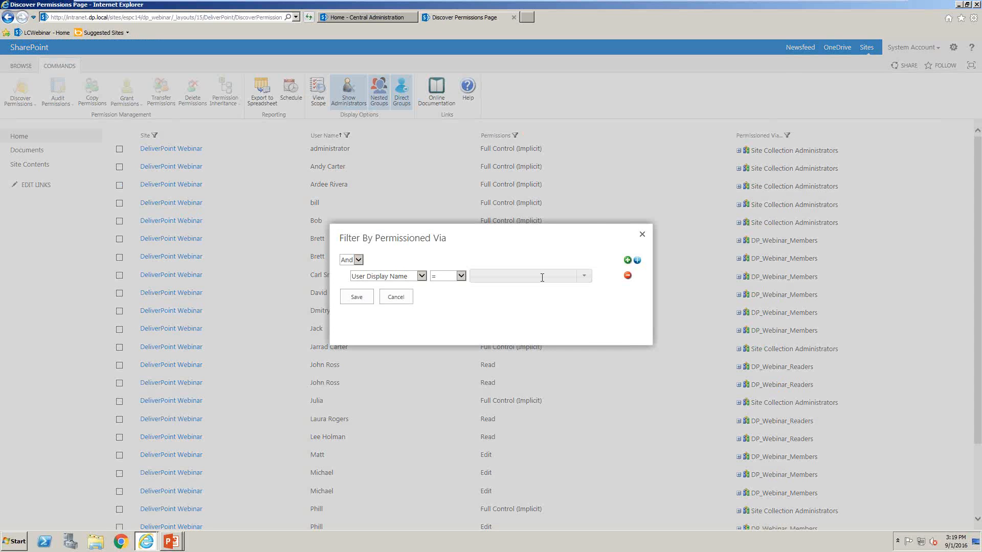
text(sales)
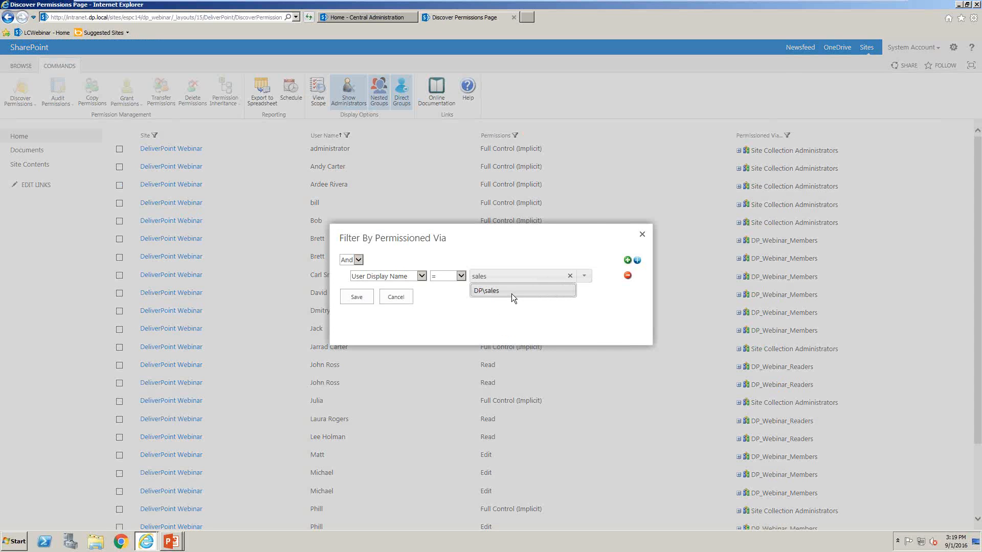
click(512, 293)
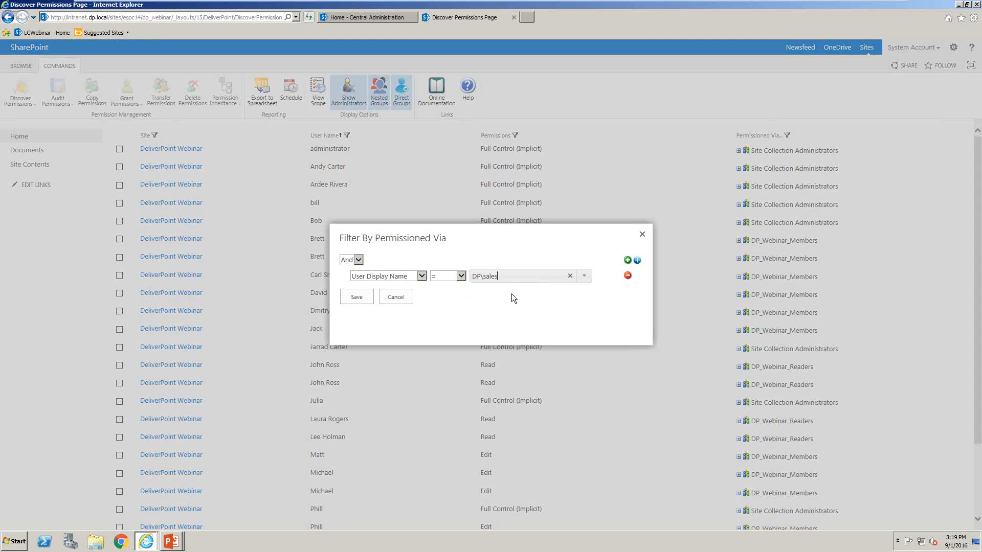
click(365, 296)
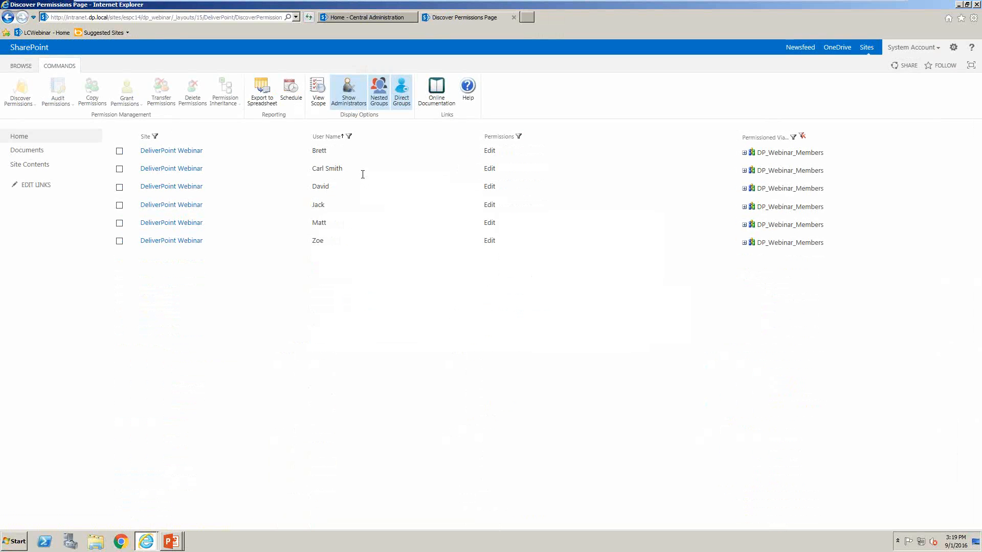
click(801, 136)
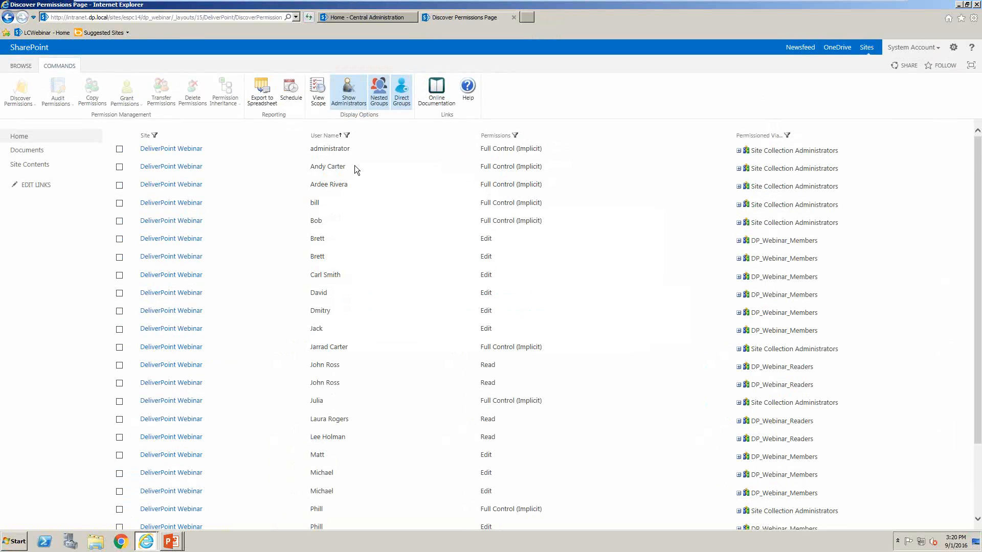
Review the scheduling options for the Discover Permission report and close them without saving
click(285, 96)
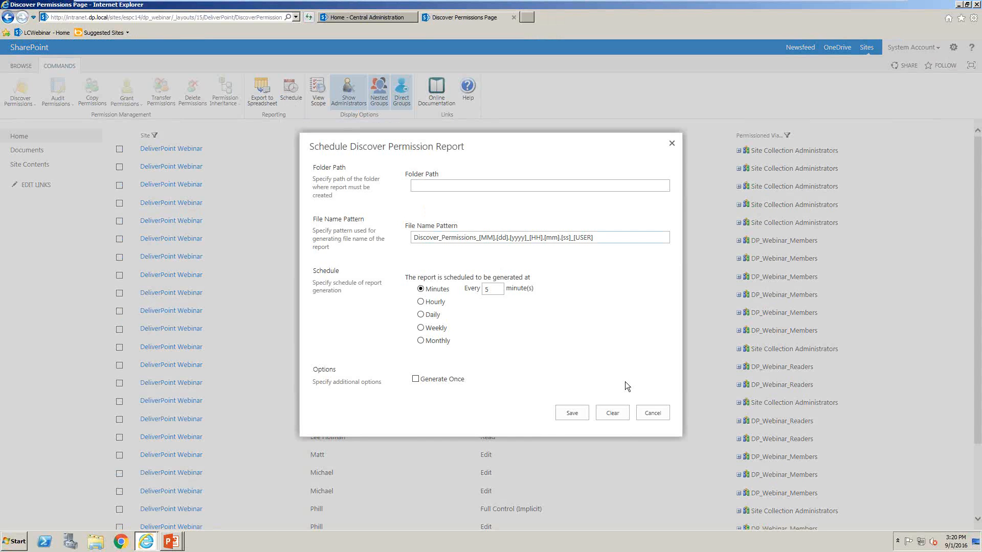
click(647, 412)
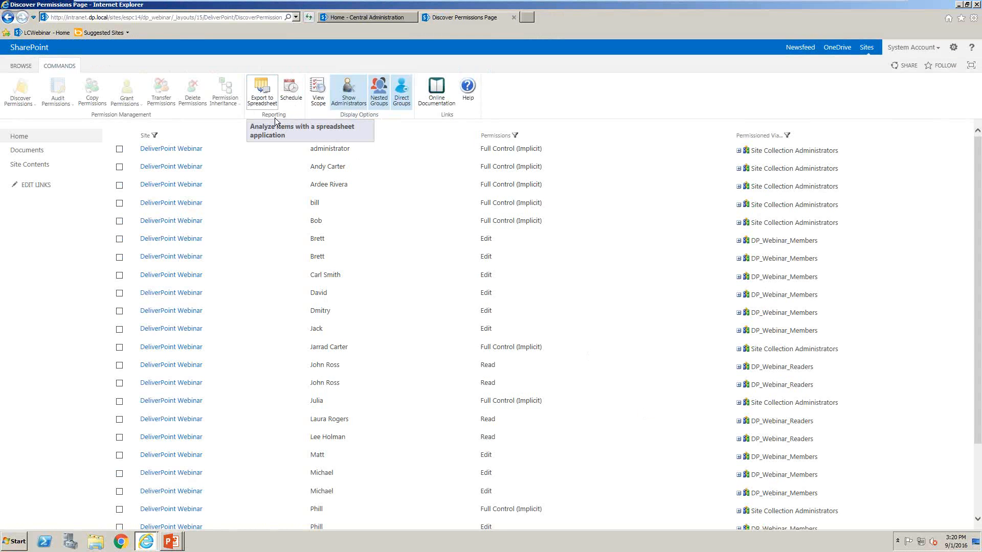
Run Discover Permissions on Folder1 and Folder2 in the Documents library
click(42, 152)
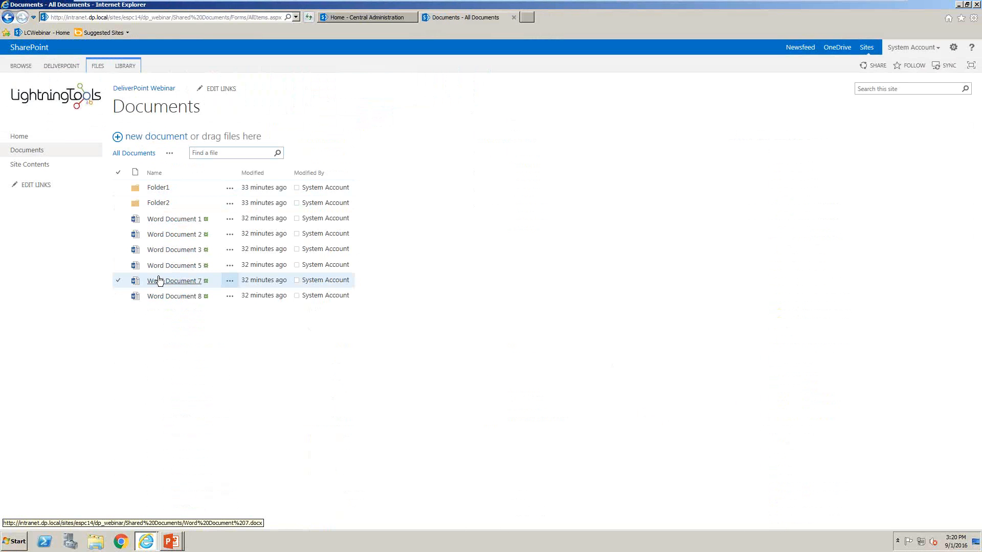
click(59, 68)
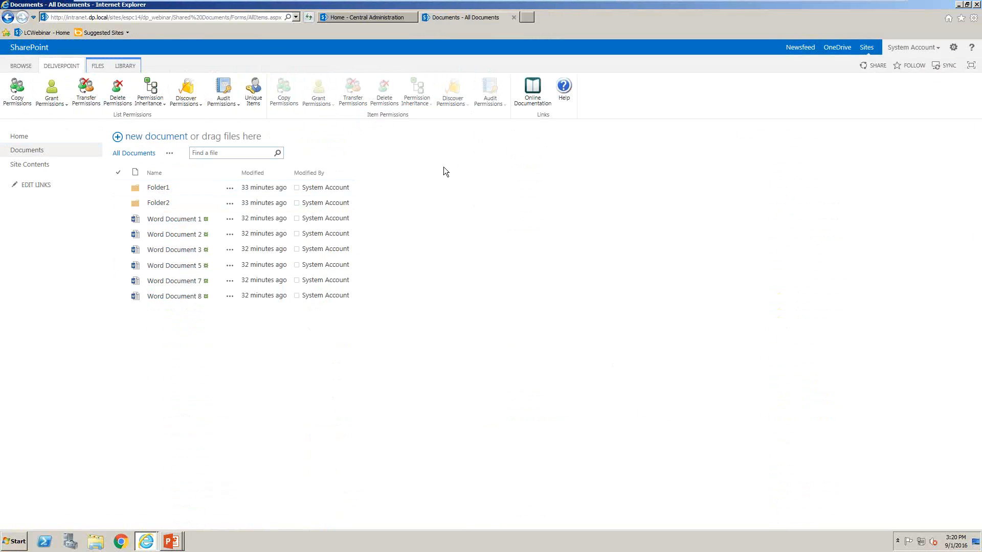
click(118, 189)
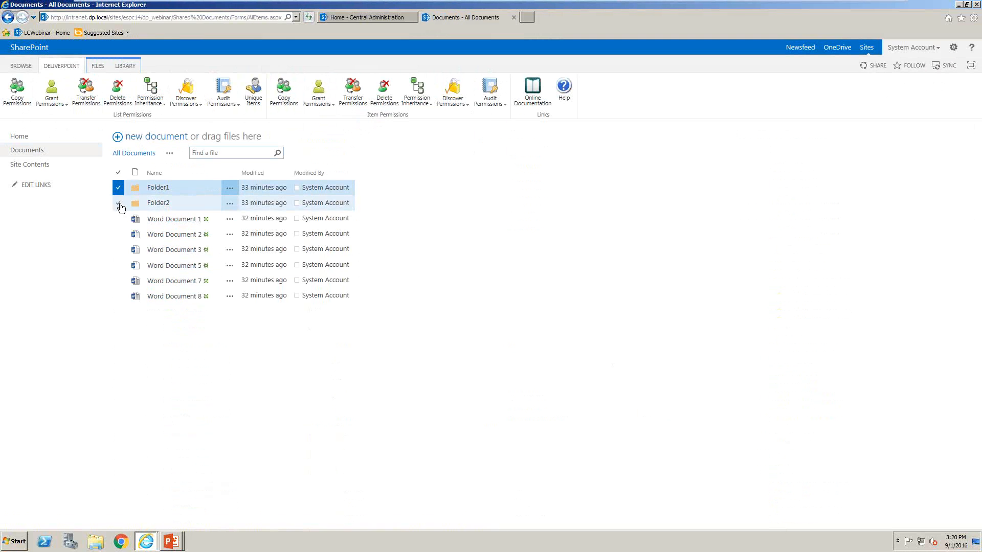
click(119, 203)
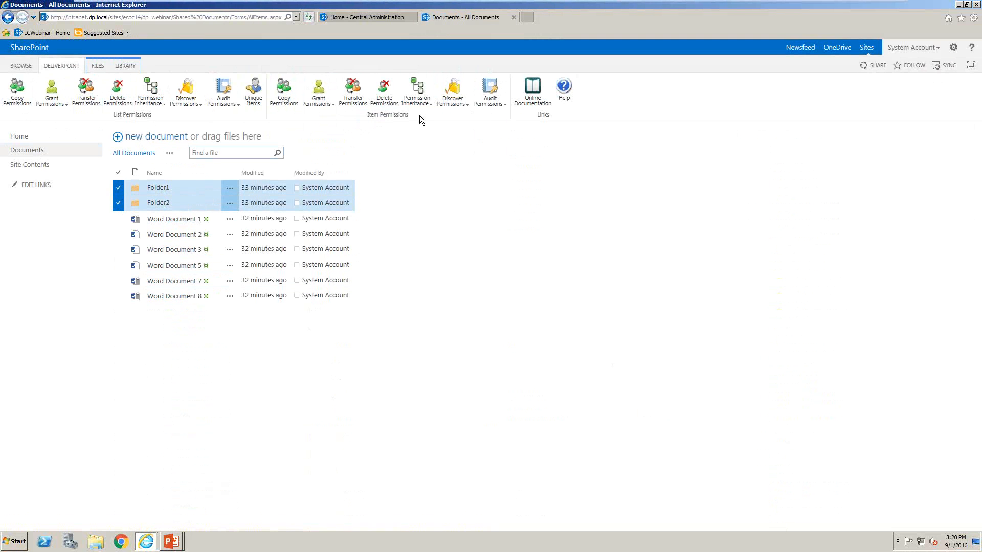
click(459, 88)
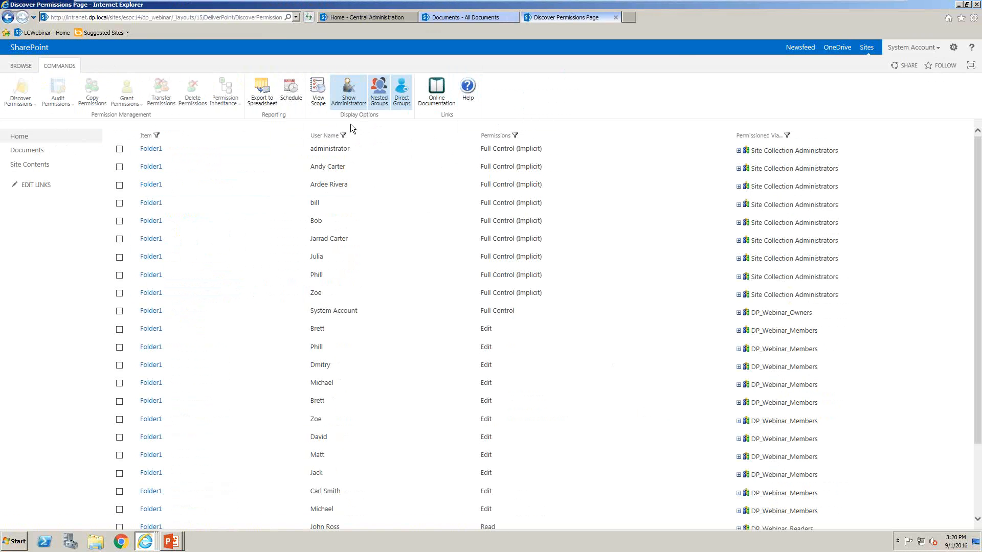
Filter the Folder1 and Folder2 permissions report by User, with Name equal to a single user's domain account
click(344, 136)
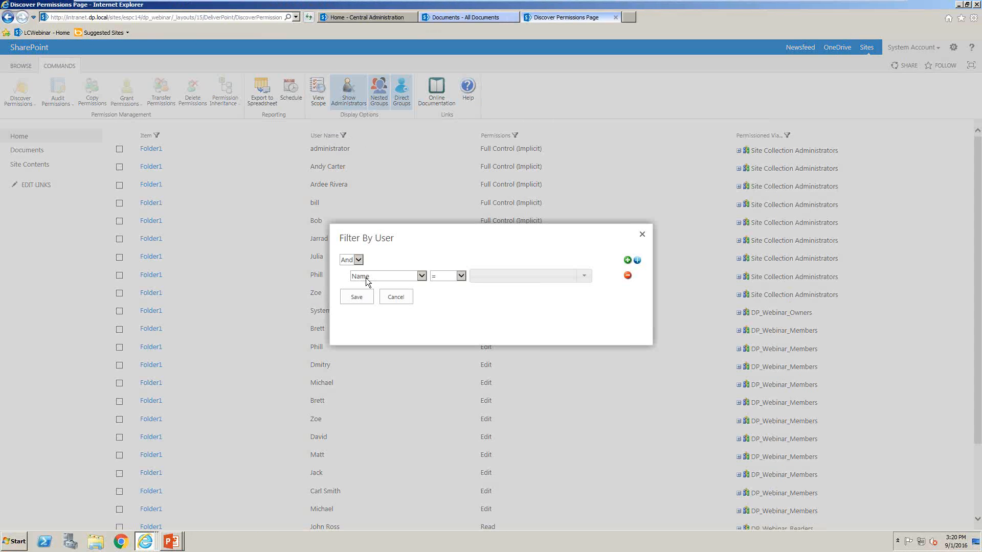
click(545, 276)
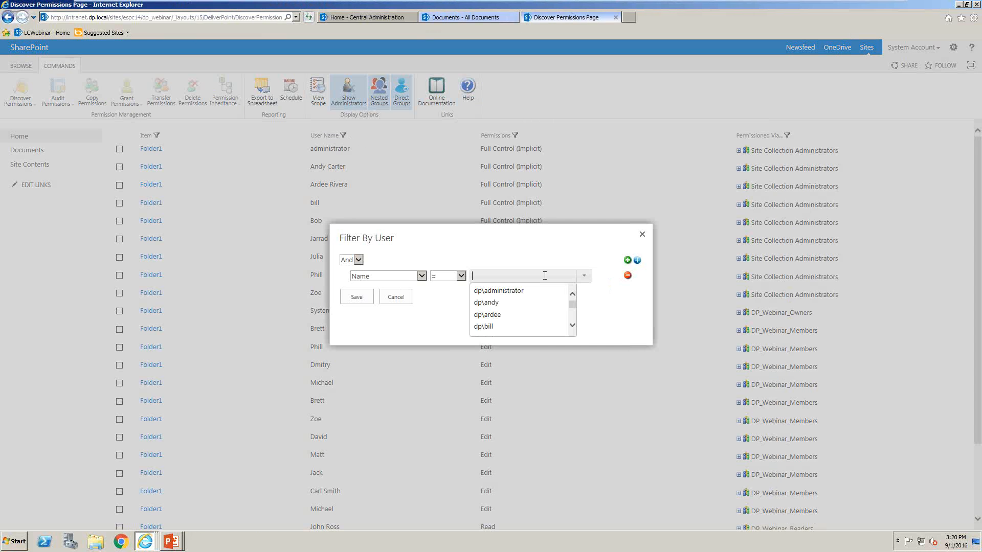
text(zoe)
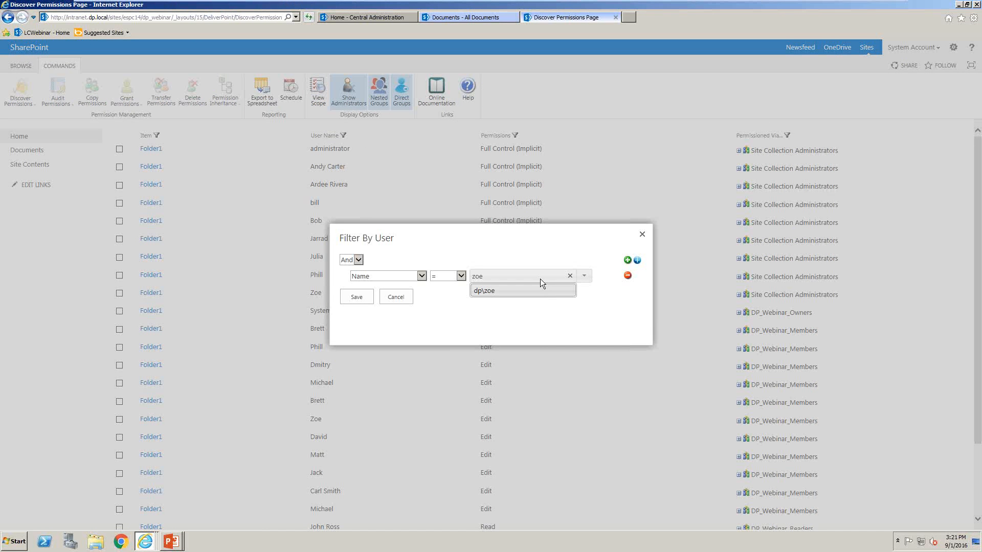
click(535, 289)
click(368, 296)
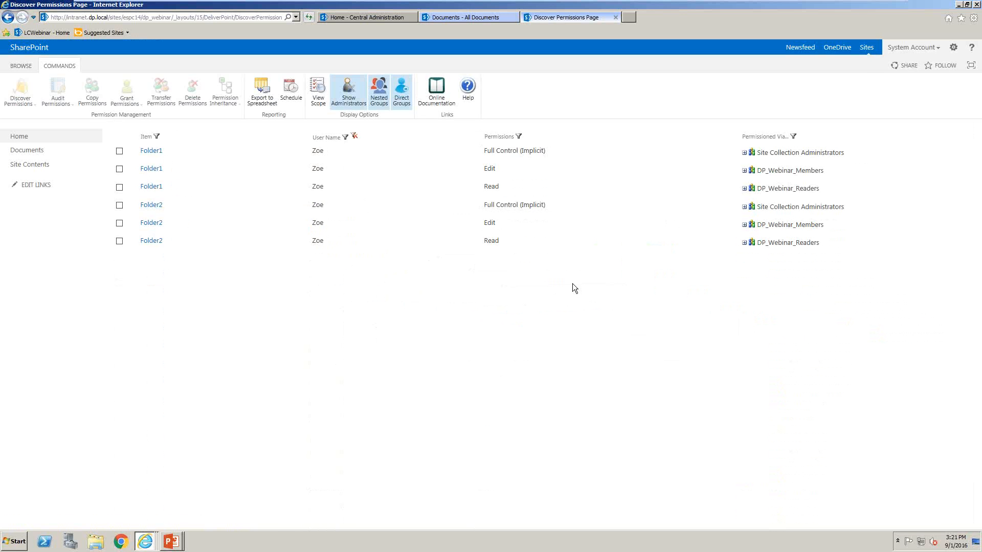
Return to the Documents library and review the additional options for Folder1, including Shared With
click(28, 151)
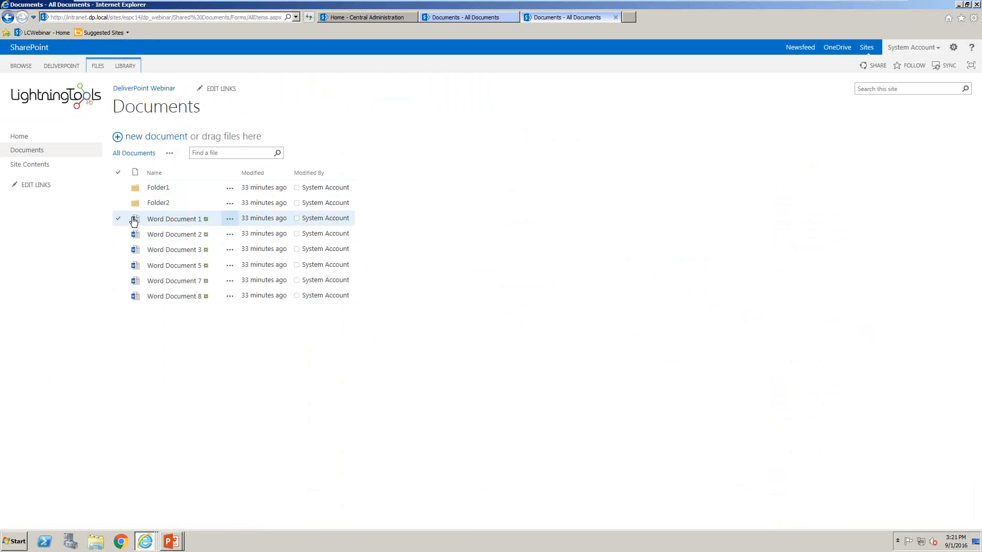
click(69, 66)
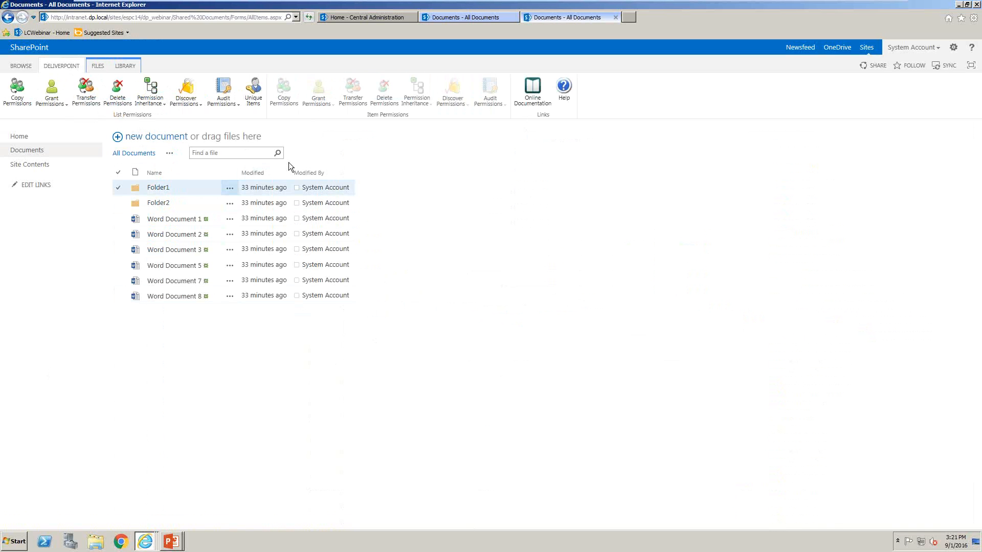
click(231, 190)
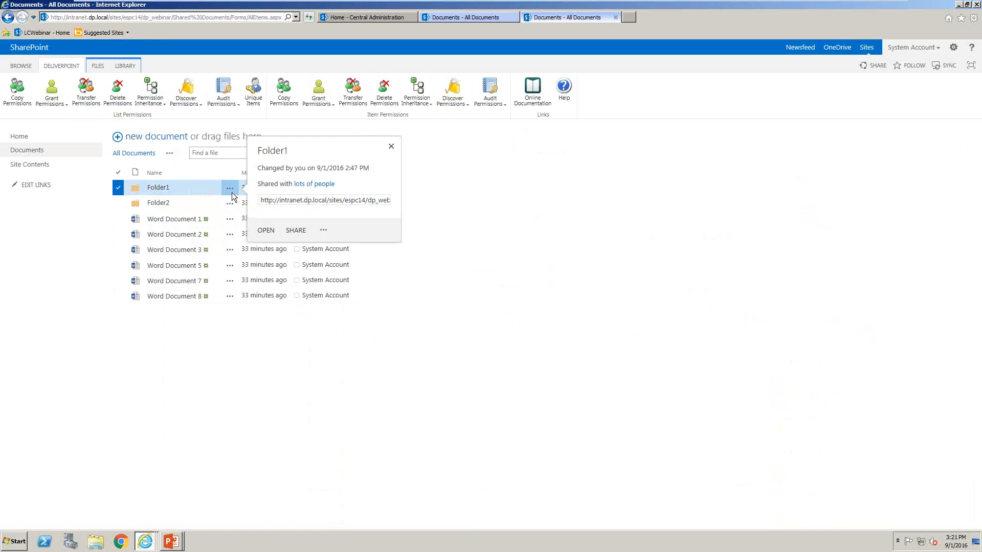
click(323, 230)
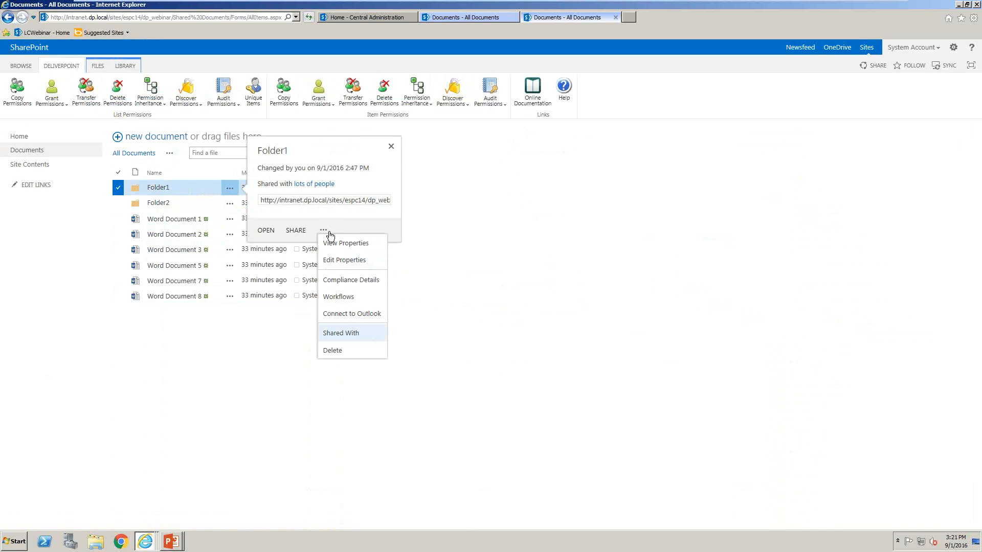
click(385, 338)
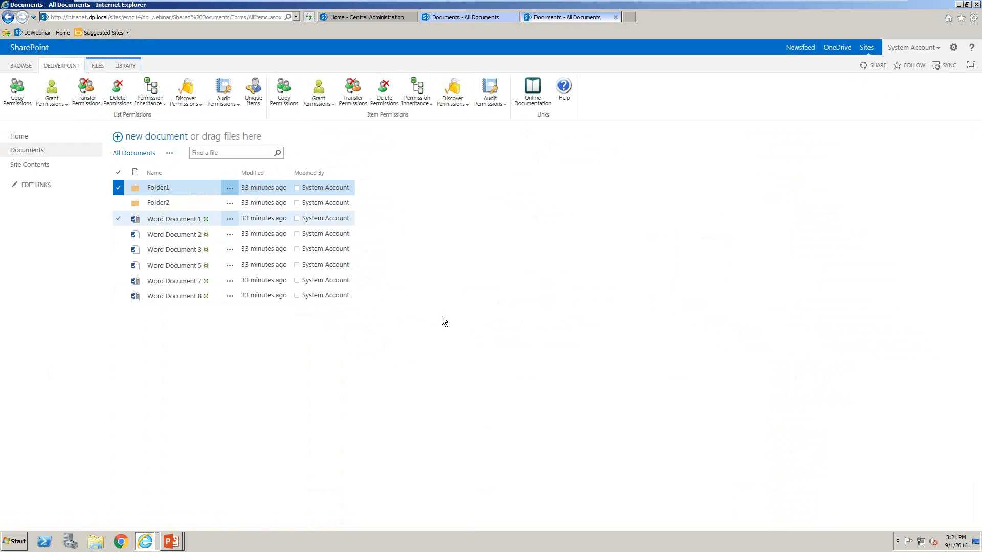
List the Documents library's unique items, and run Discover Permissions on Word Document 2
click(250, 92)
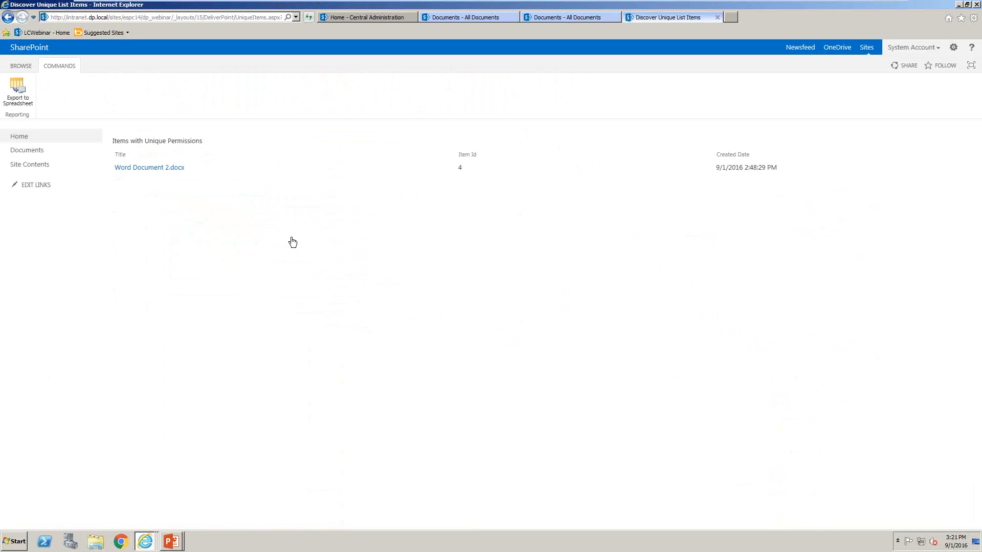
click(41, 152)
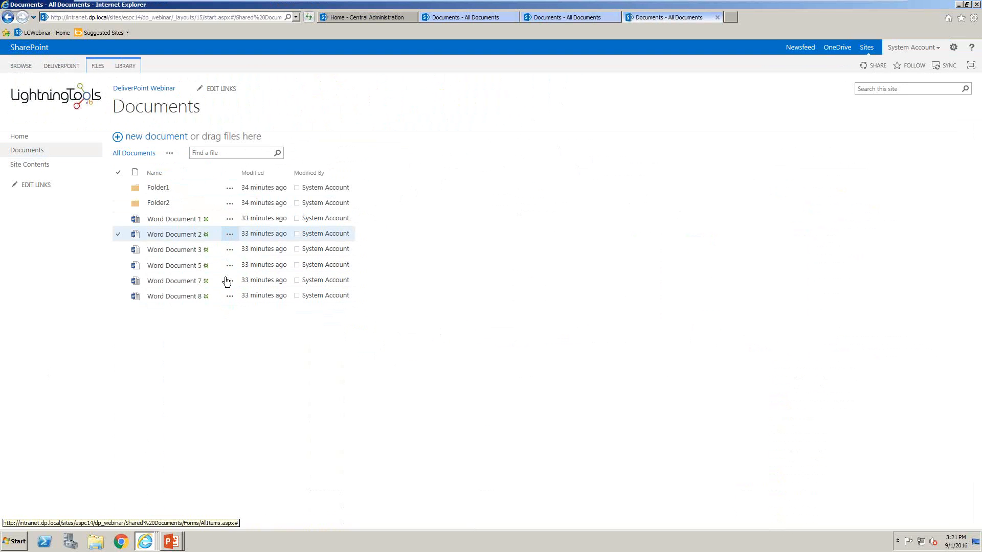
click(229, 234)
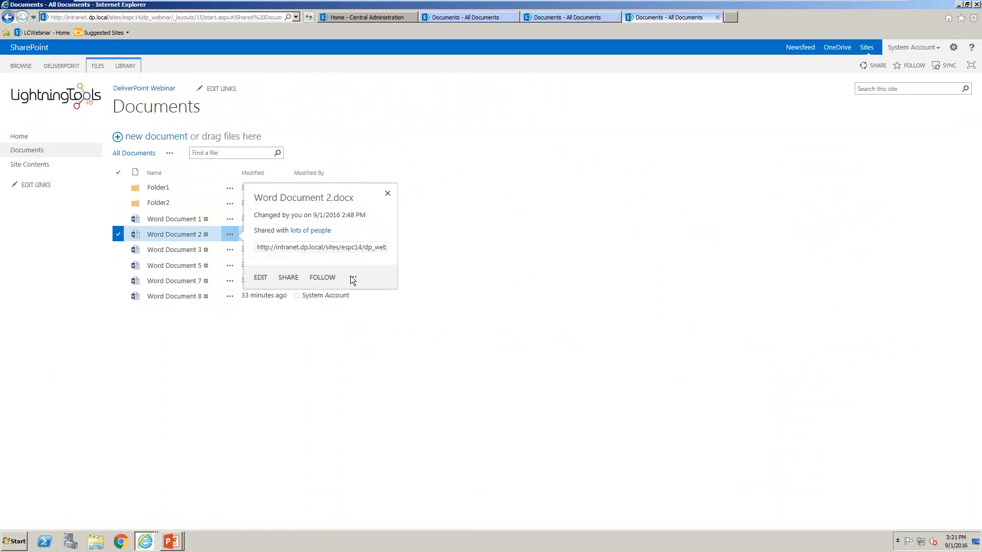
click(61, 66)
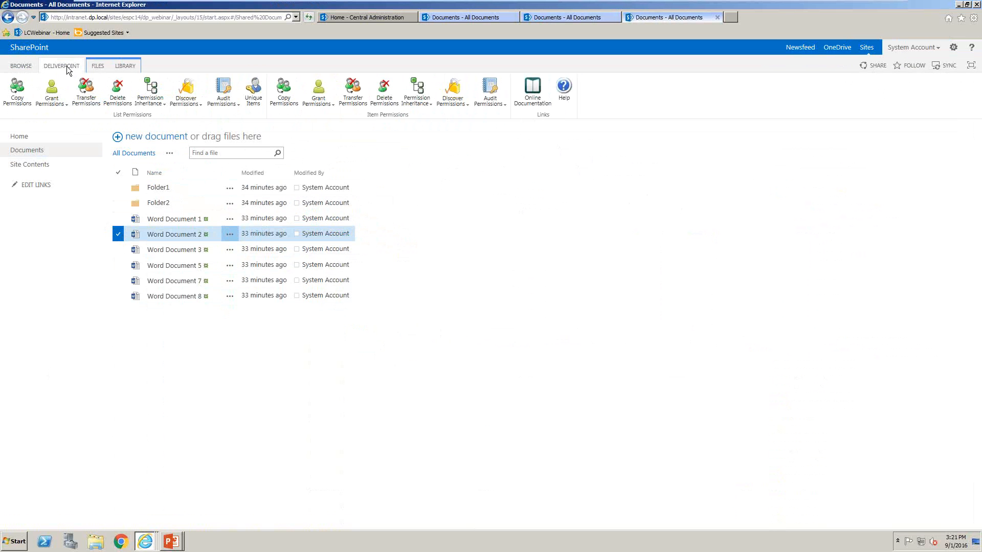
click(455, 92)
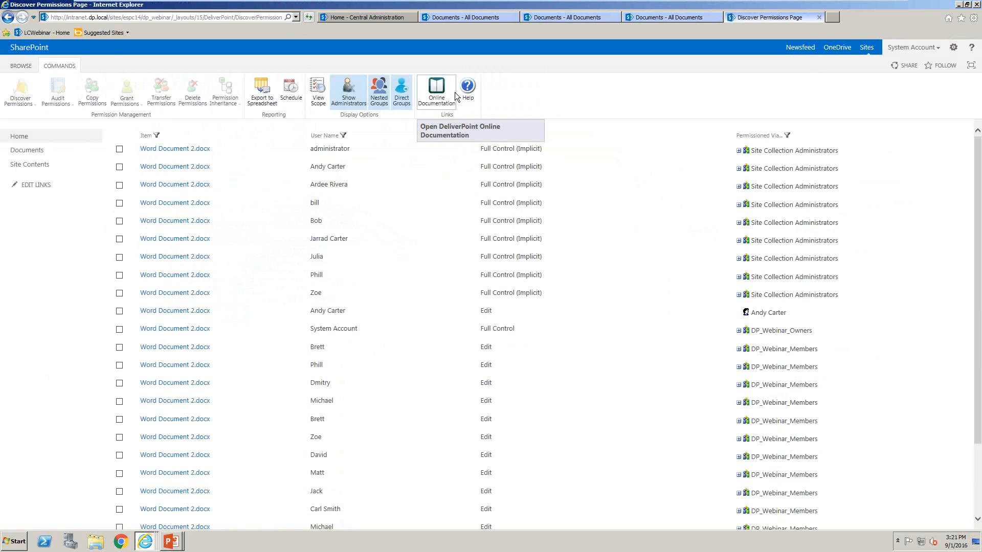
Go back to the DeliverPoint Webinar home page and open the DeliverPoint management page for the site
click(29, 137)
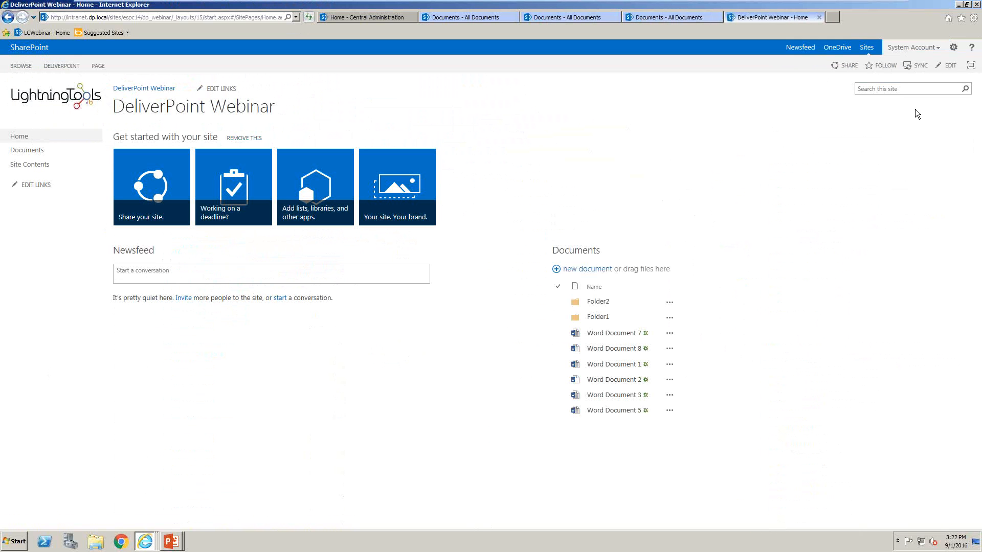
click(953, 47)
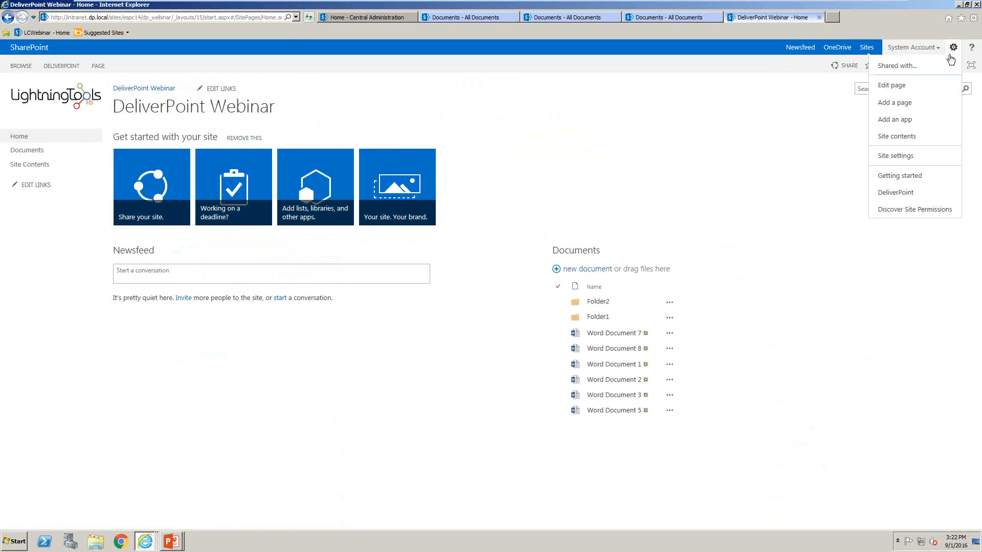
click(887, 197)
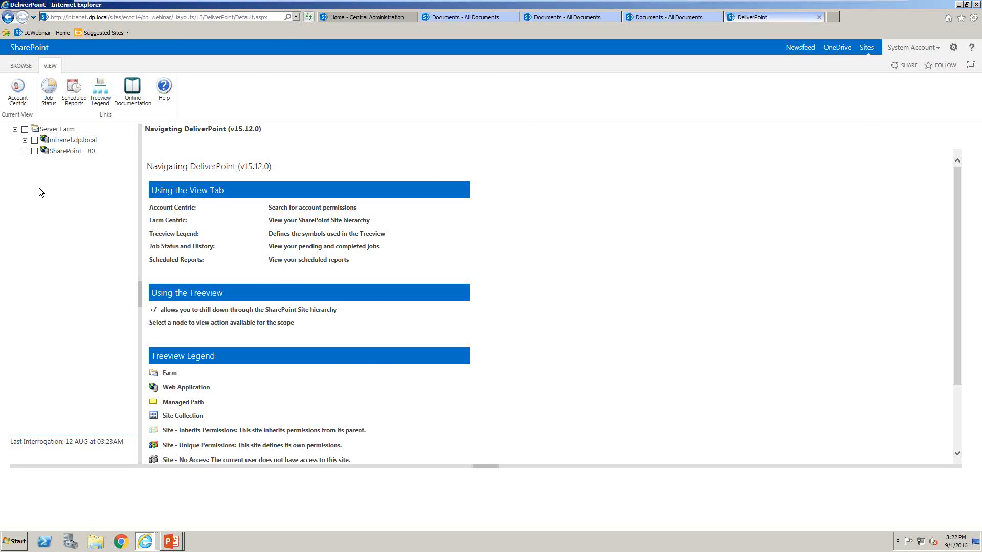
Expand the farm tree through intranet.dp.local, sites and espc14 to the Demo subsites, widen the tree, and view the Business Connectivity Services site's details
mouse_move(67, 135)
click(25, 140)
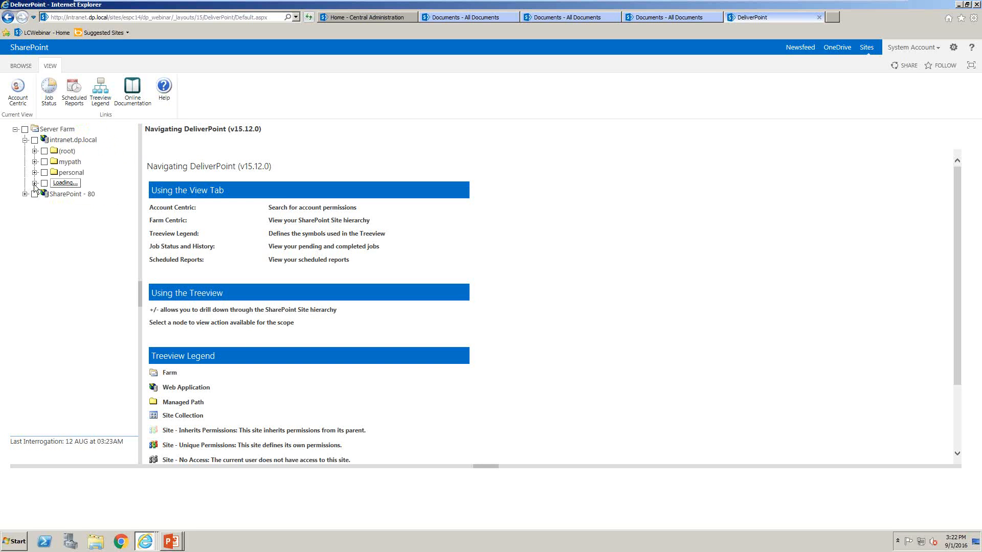
click(34, 183)
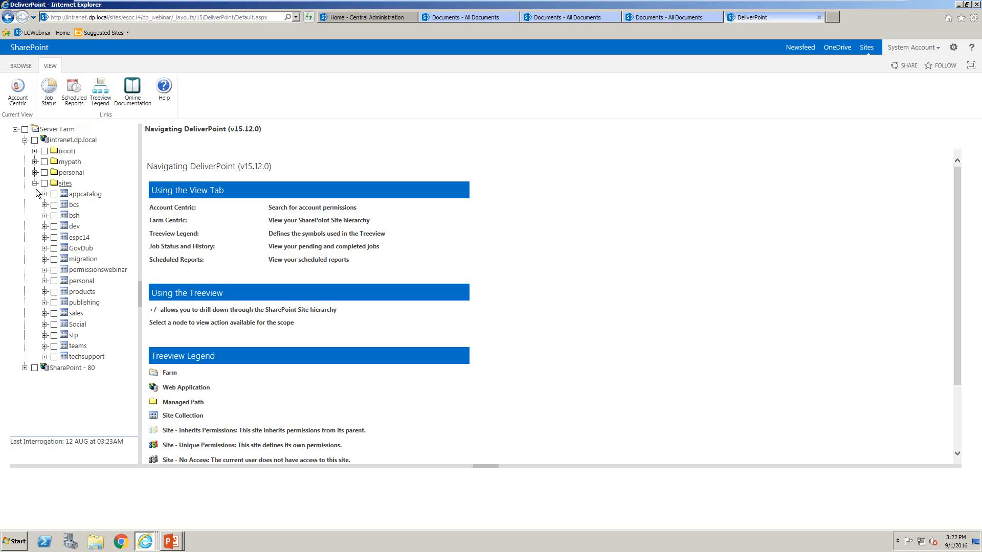
click(45, 238)
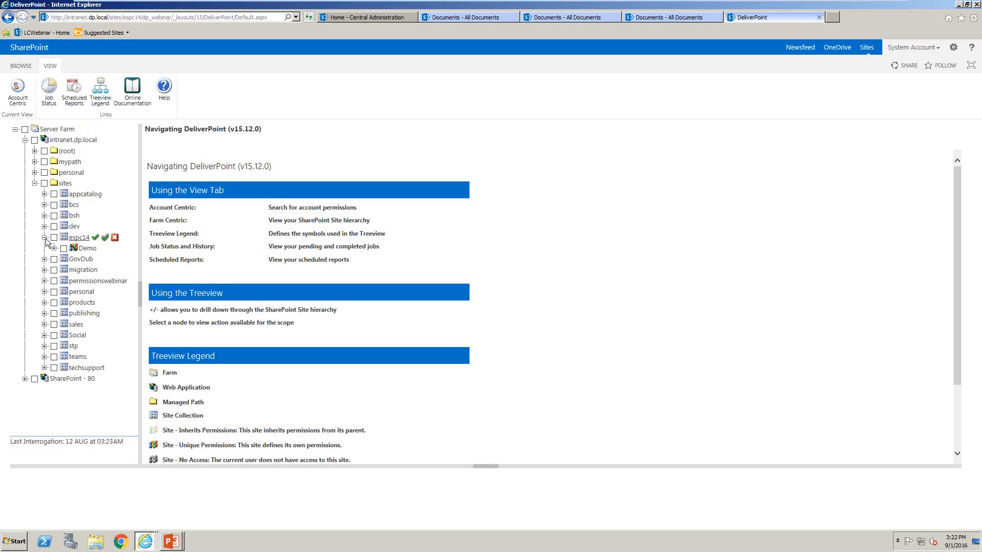
click(54, 249)
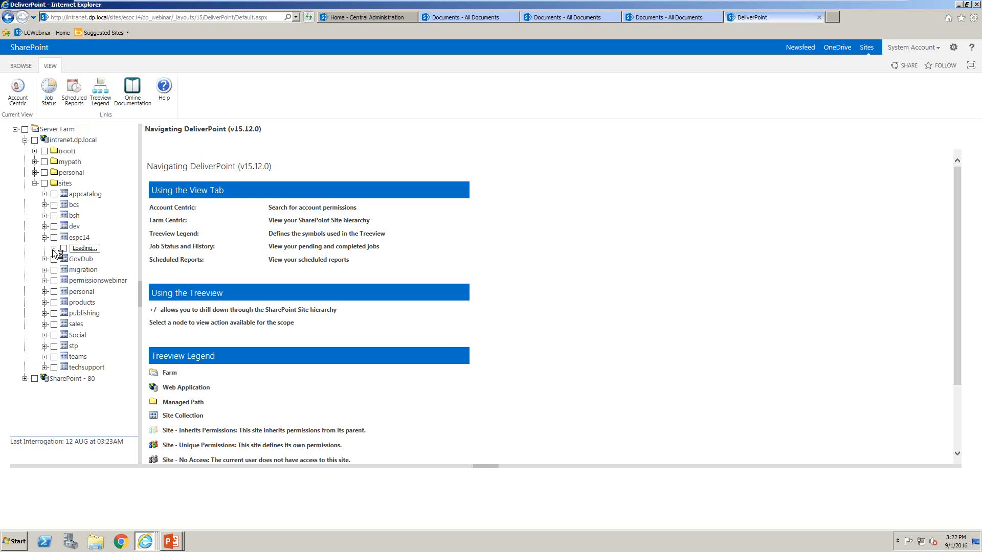
drag(142, 273, 200, 262)
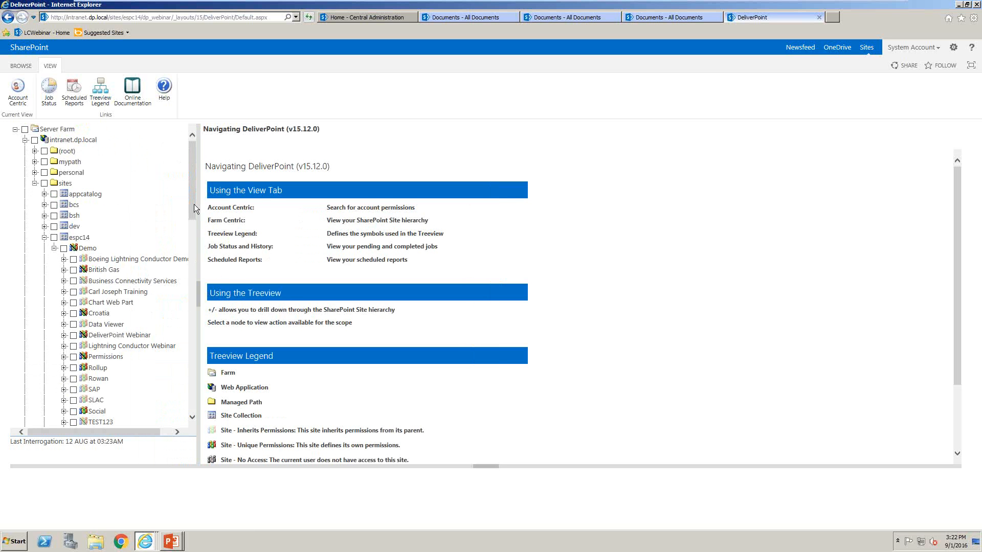
drag(195, 204, 194, 219)
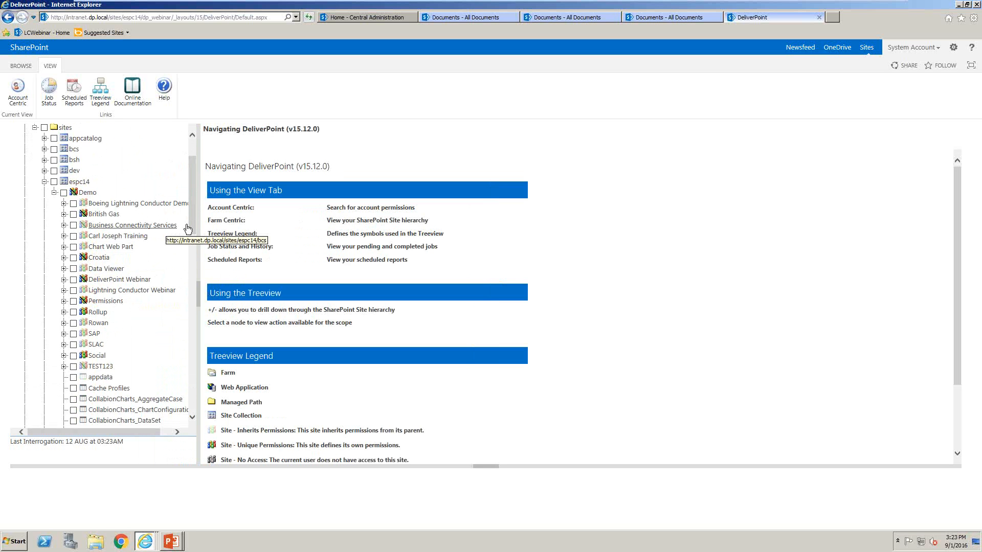
click(102, 228)
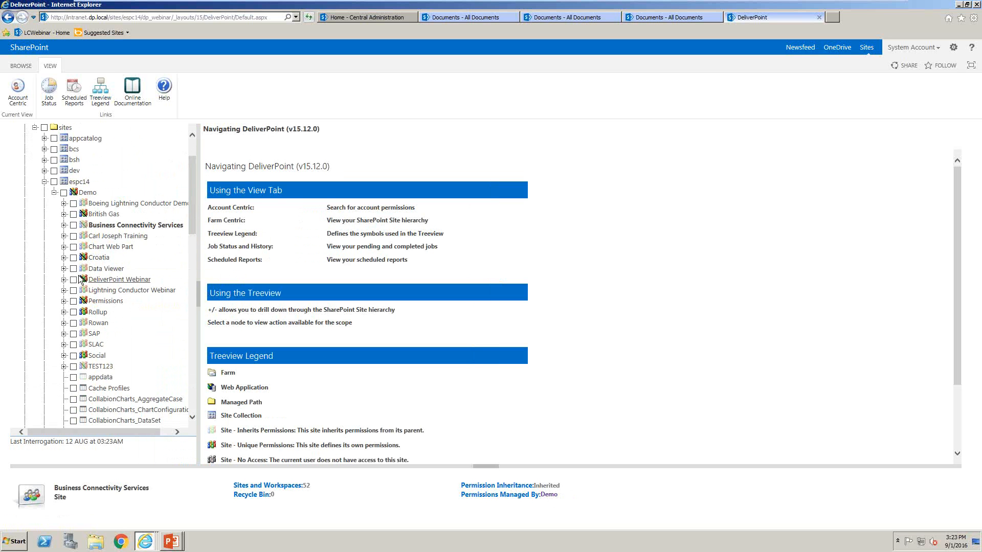
Compare permissions across the Croatia, DeliverPoint Webinar, Permissions, Rollup and Demo sites
click(74, 258)
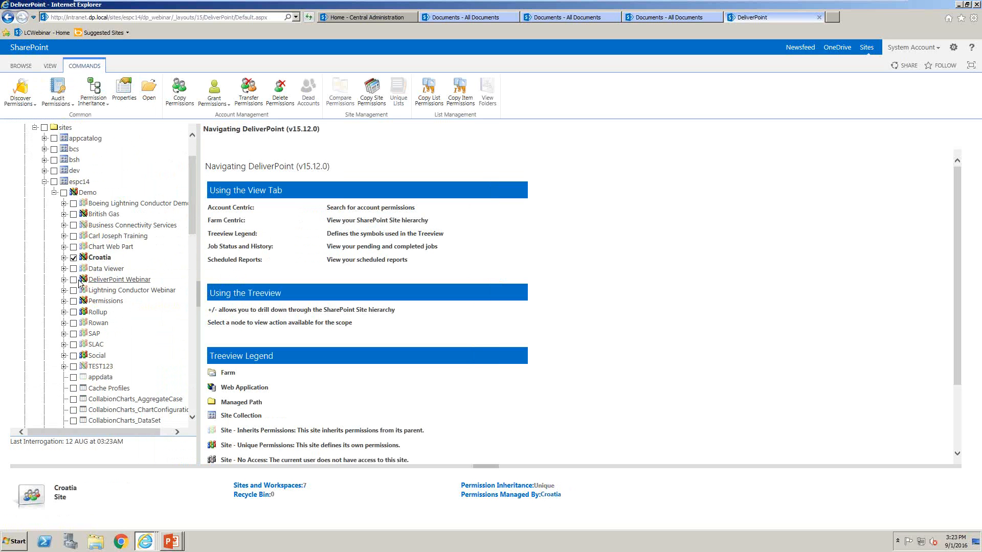
click(73, 280)
click(73, 301)
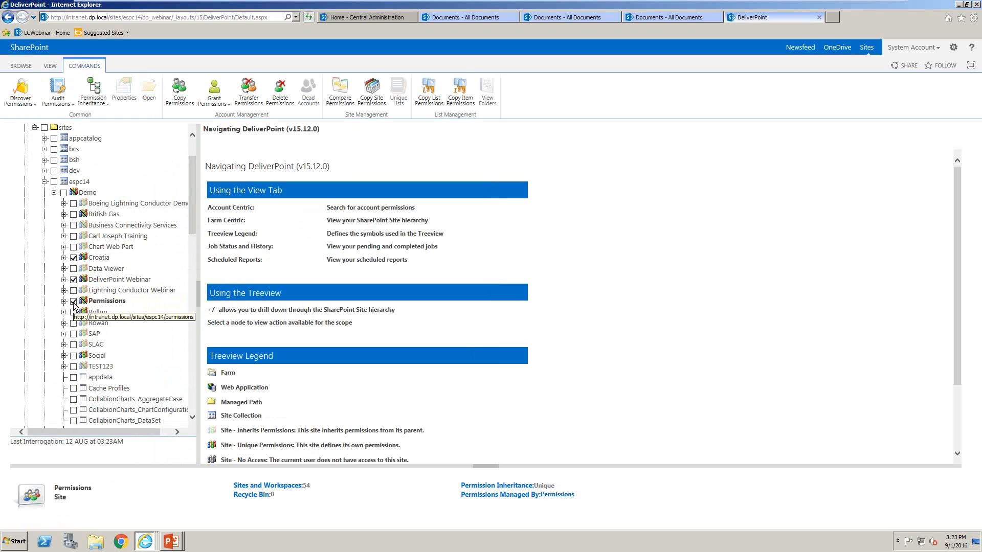
click(73, 312)
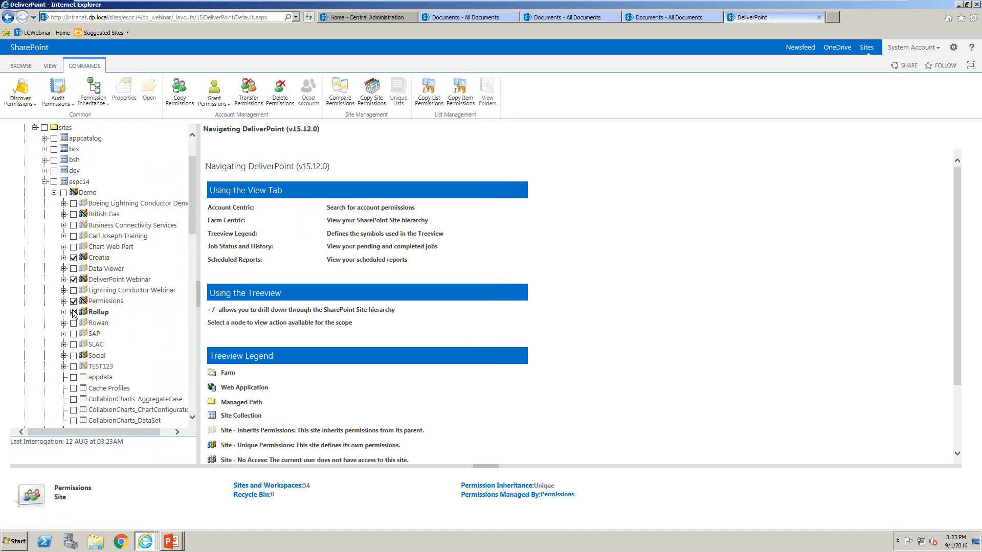
click(64, 193)
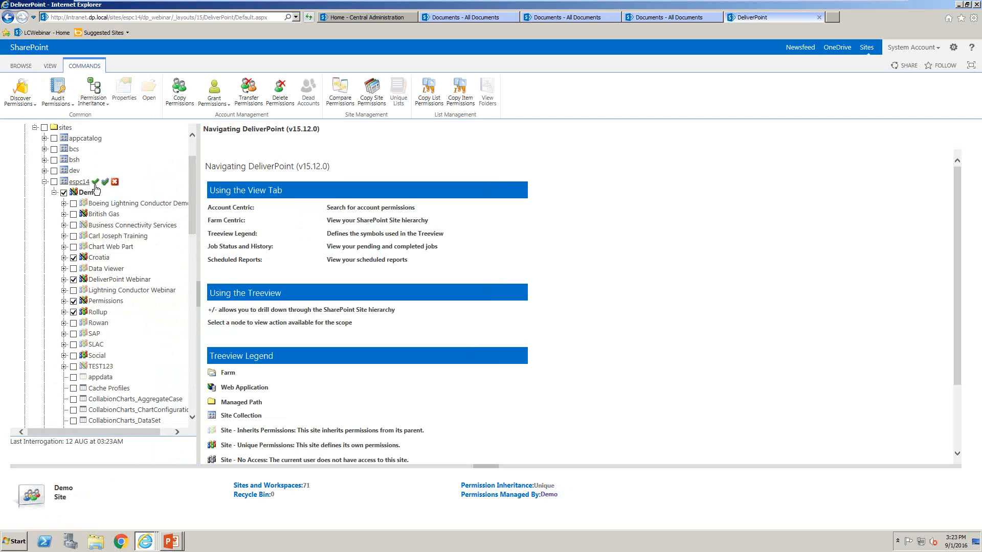
click(344, 101)
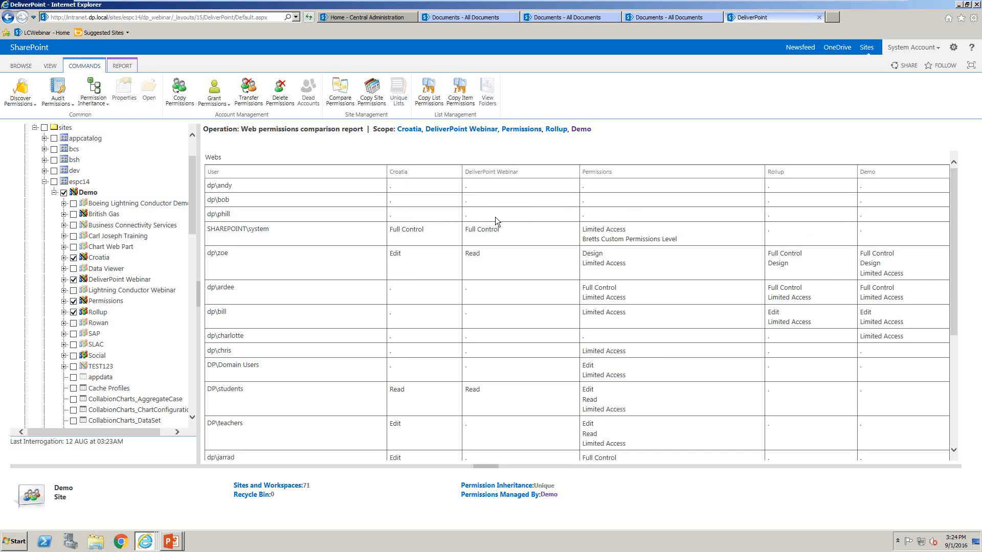
Reduce the selection to the Rollup site only and make it inherit permissions from its parent
click(73, 301)
click(73, 280)
click(73, 258)
click(64, 194)
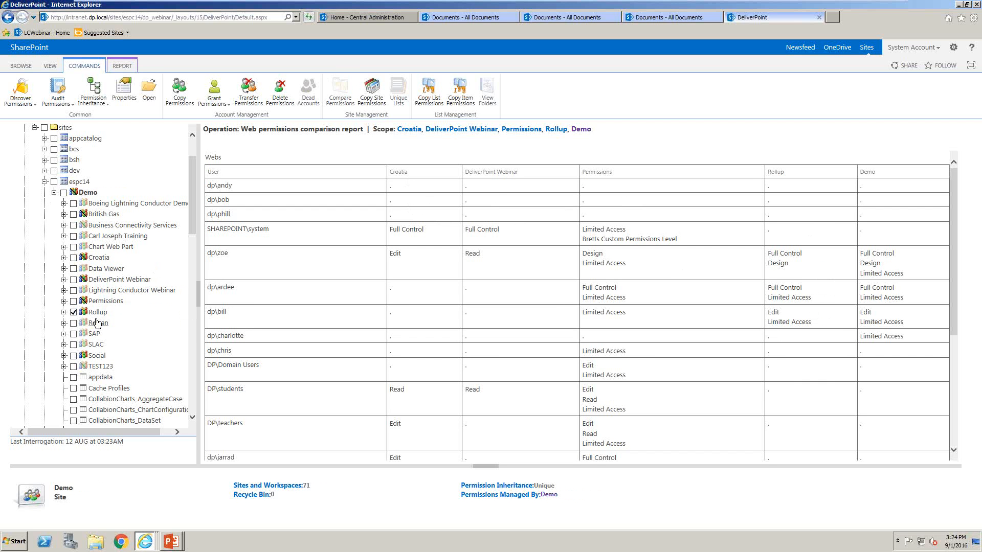
click(106, 103)
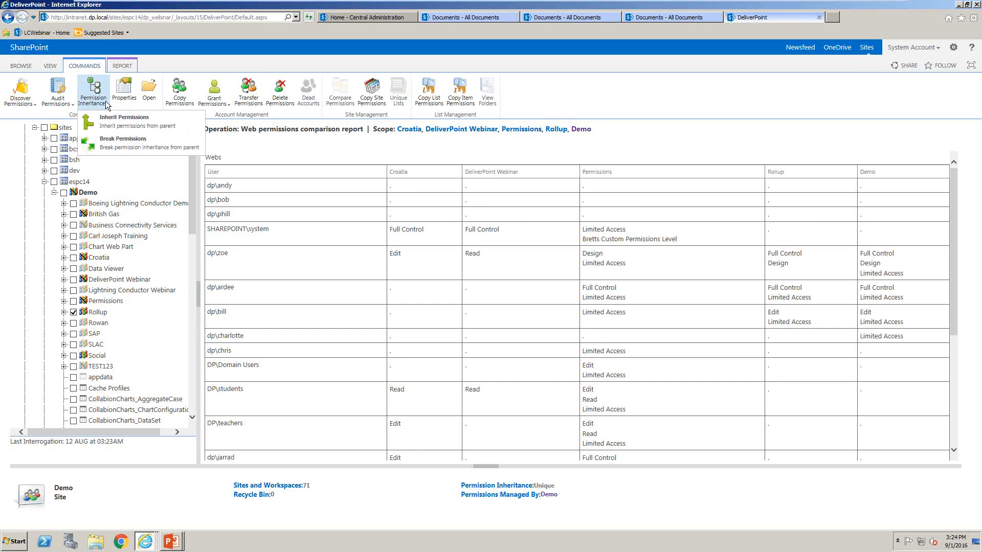
click(118, 116)
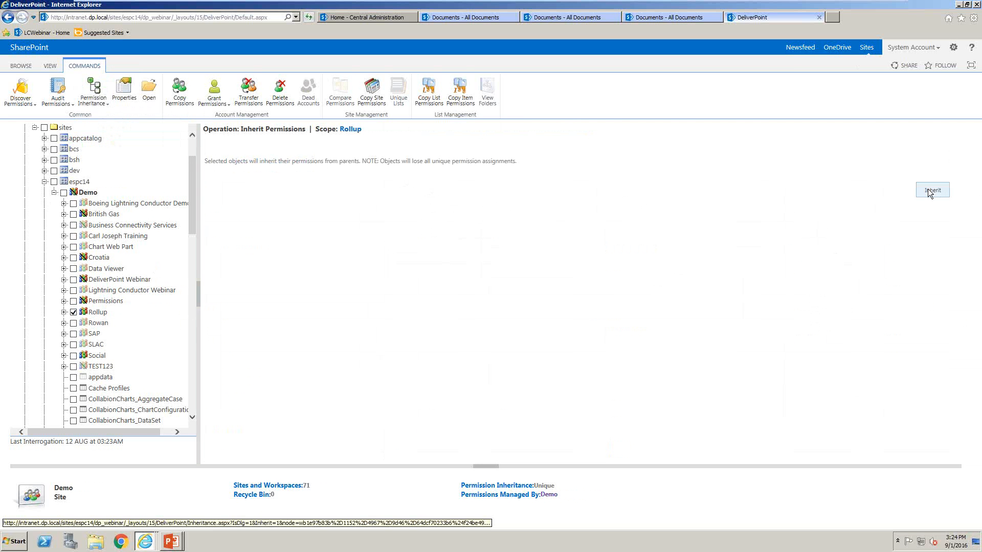
click(929, 193)
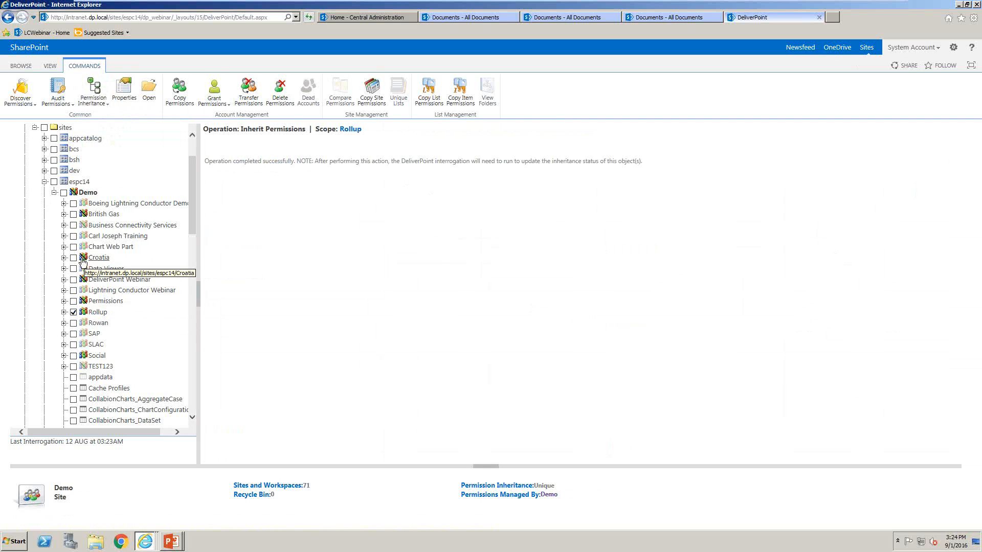
Expand the Croatia site and view the folders of its Documents library
click(64, 258)
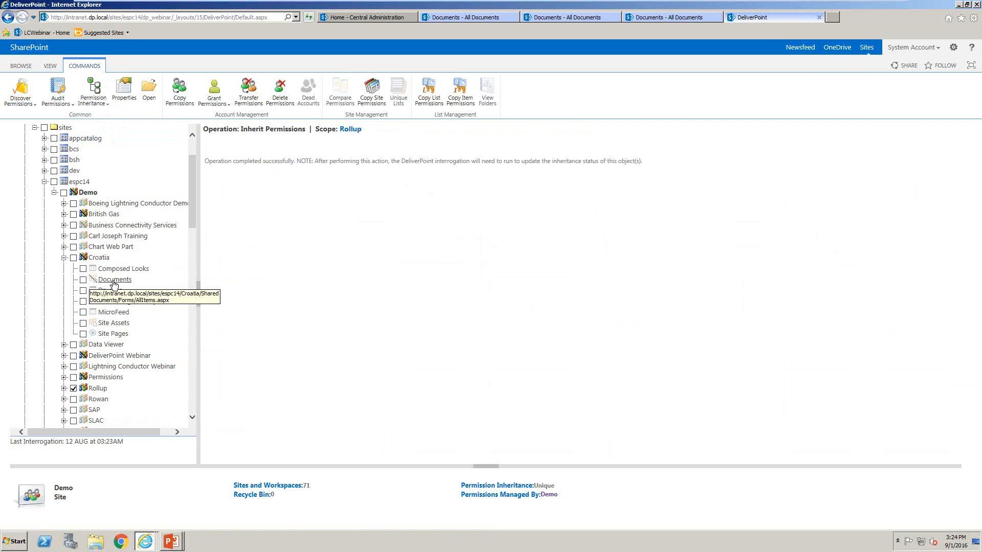
click(93, 282)
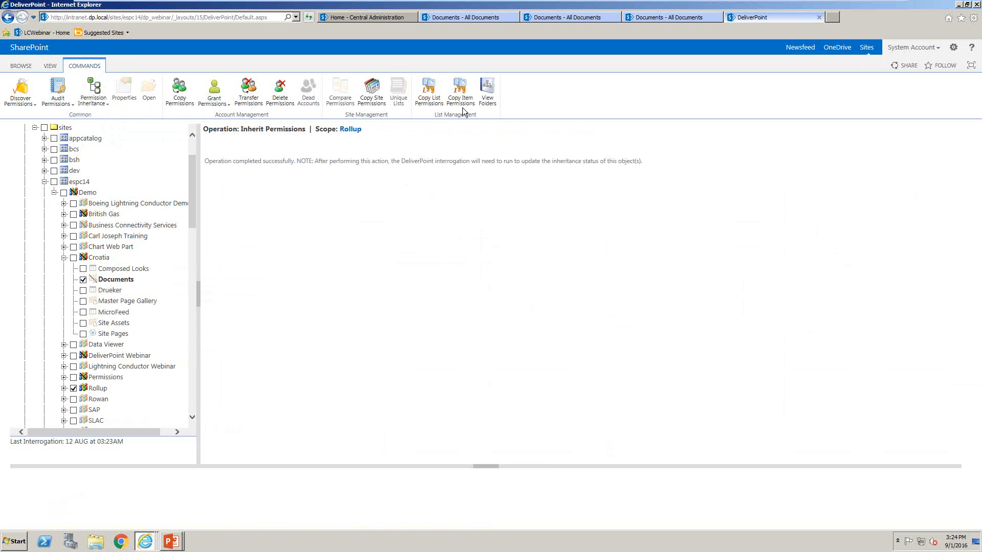
click(486, 102)
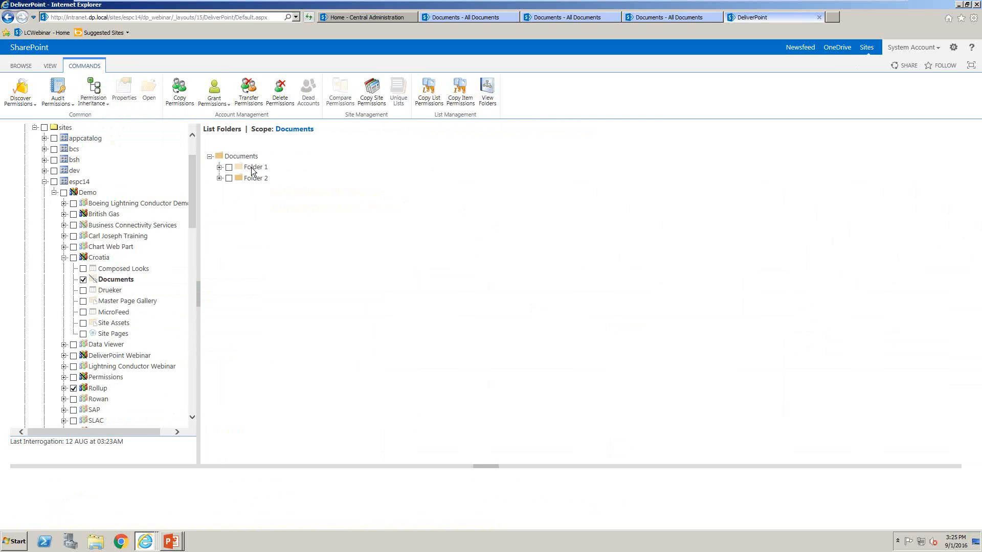
Clear the Documents and Rollup selections, discover permissions for the Croatia and DeliverPoint Webinar sites, and close the report
click(85, 280)
click(74, 389)
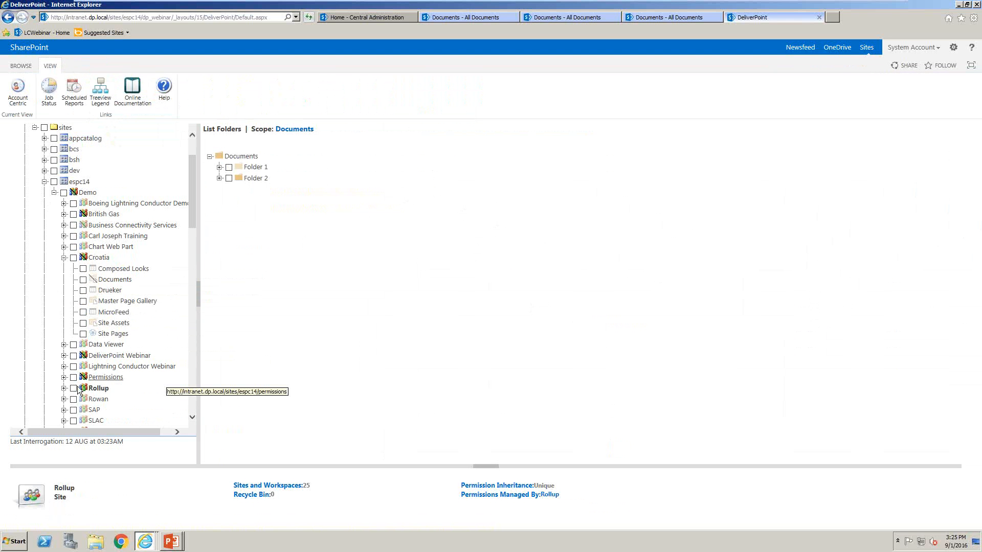
click(73, 258)
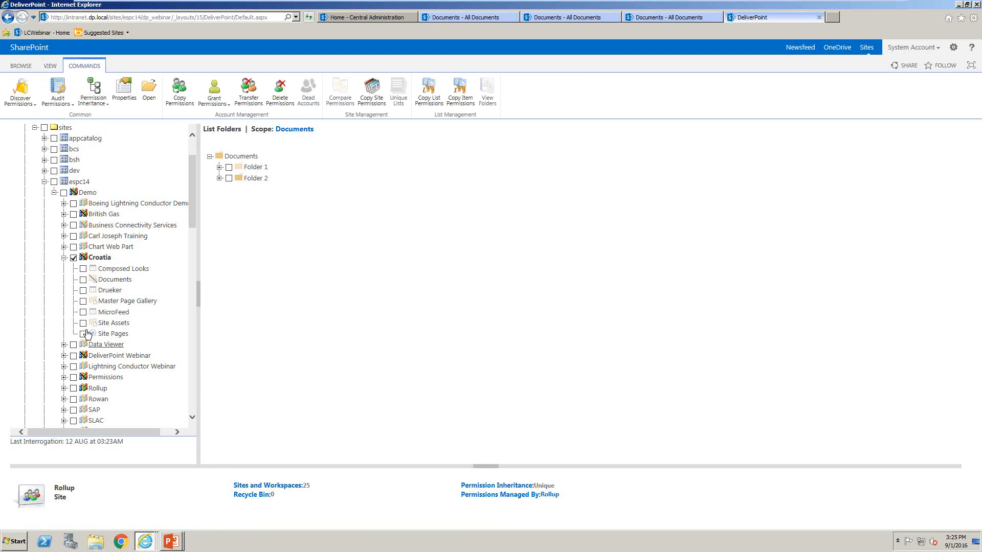
click(73, 355)
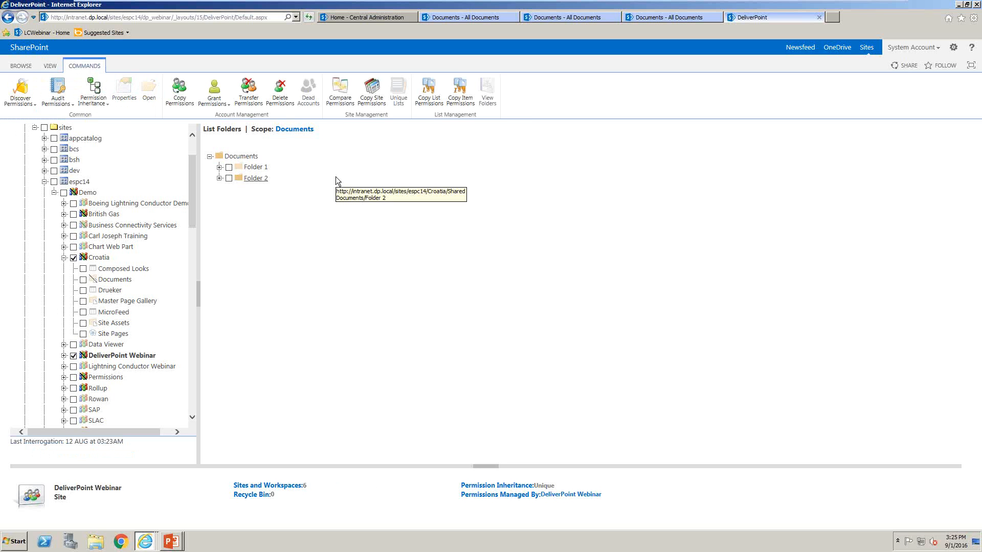
click(30, 91)
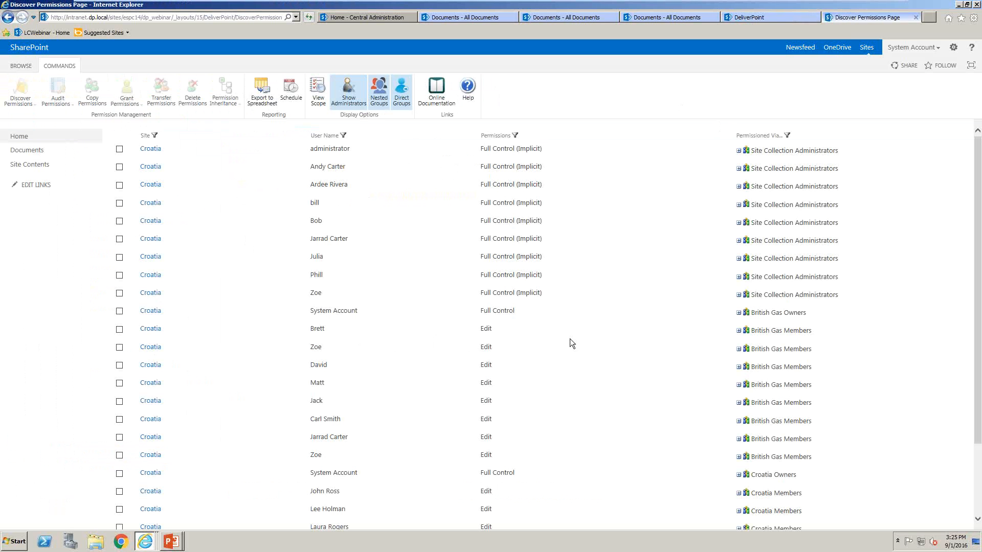
click(915, 17)
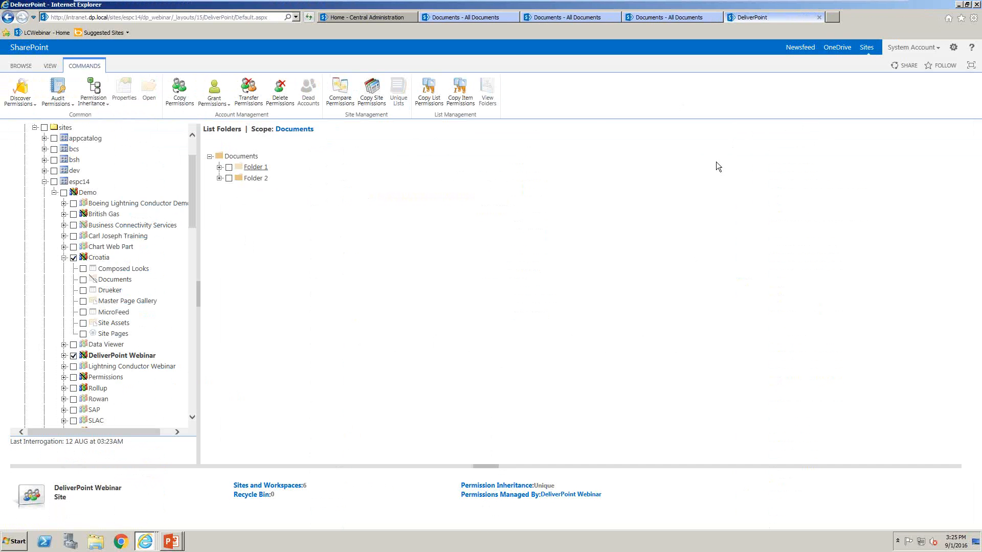
Switch DeliverPoint to the account-centric view and search the farm for a user's account by first name
click(50, 65)
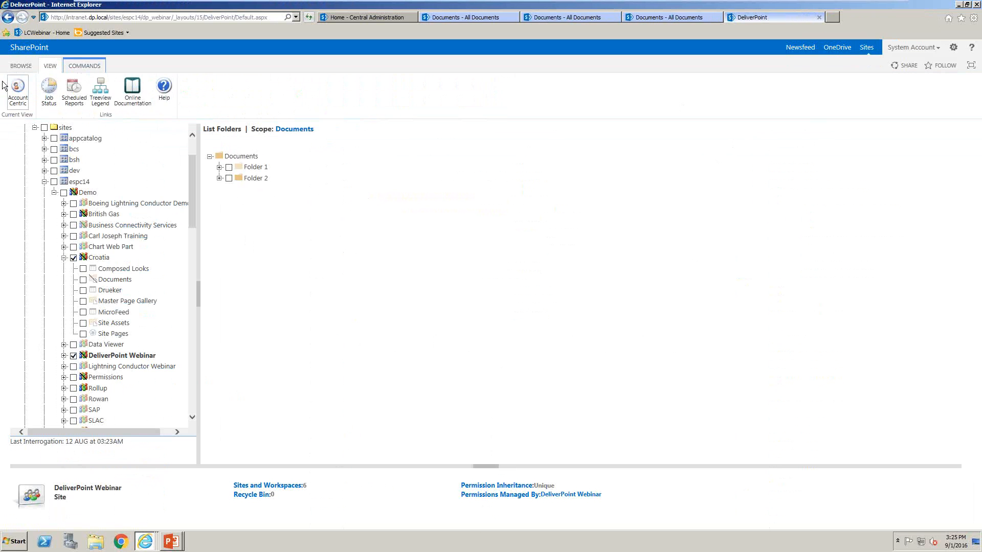
click(15, 92)
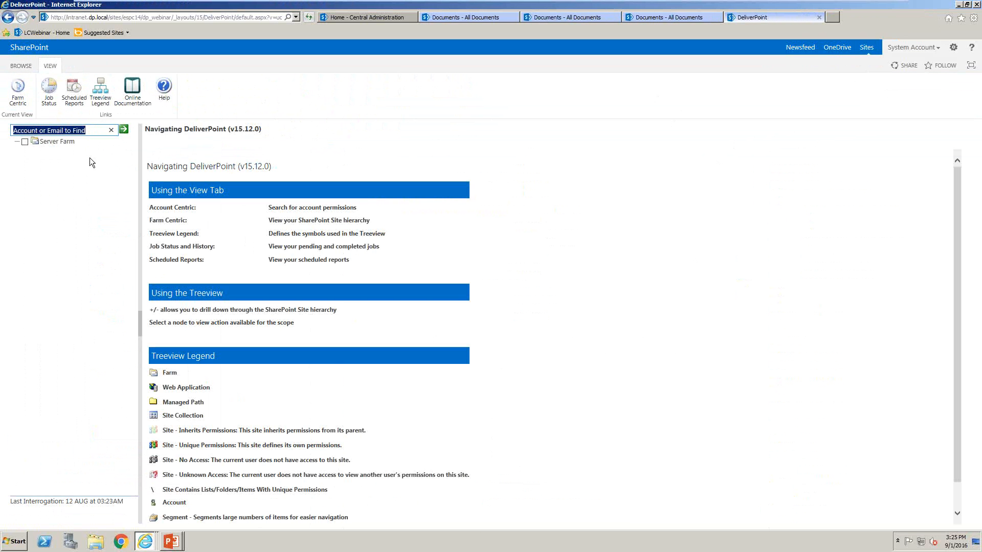
text(brett)
click(130, 132)
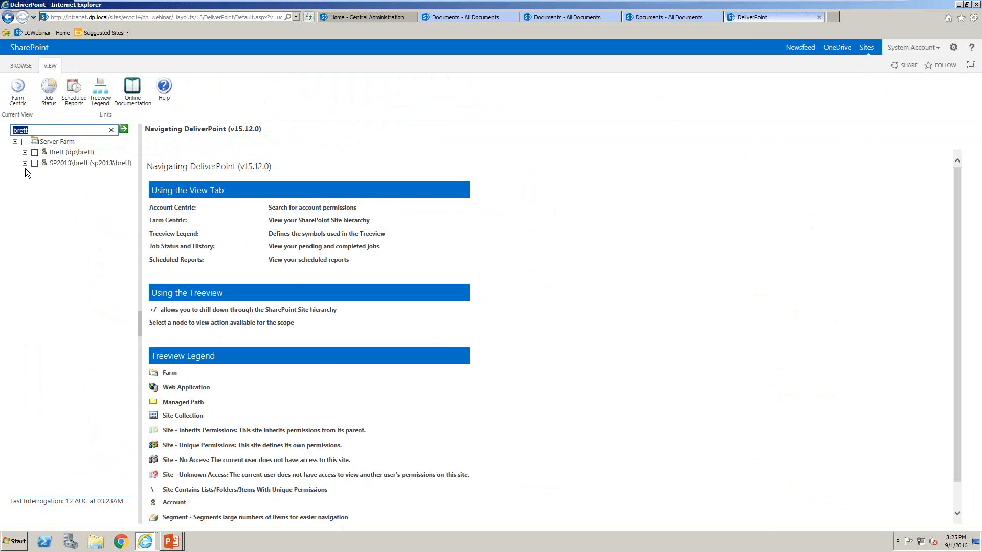
Search for the sales account and expand DP\sales through intranet.dp.local to its managed paths
text(sales)
click(123, 129)
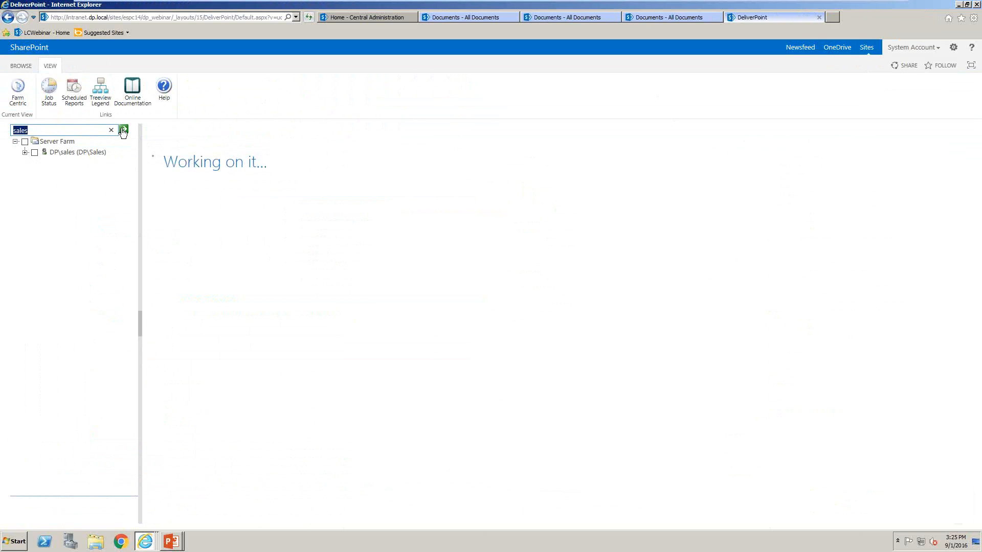
click(25, 152)
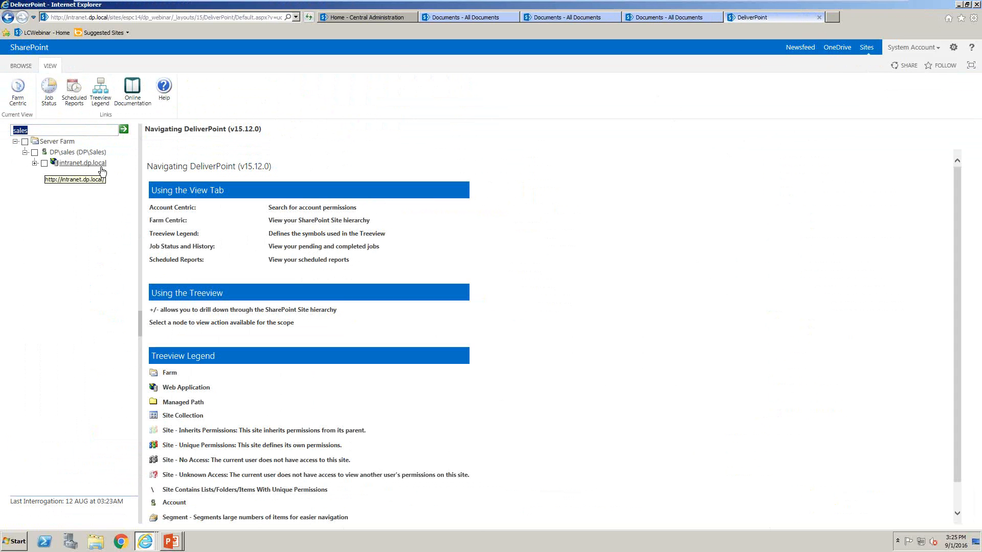
click(35, 163)
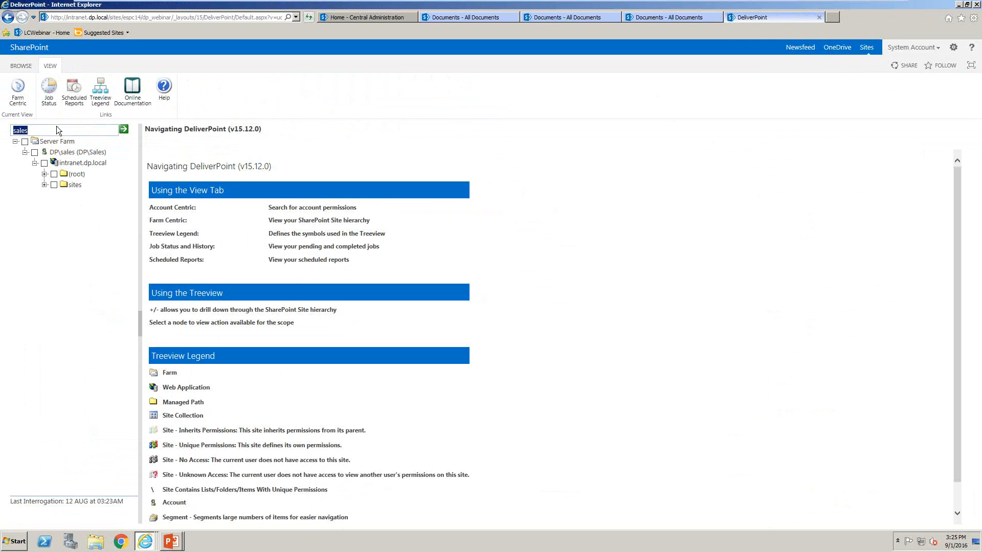
Search for the first user's account again and expand its dp domain entry through intranet.dp.local to the site collections under sites
text(brett)
key(Return)
click(24, 152)
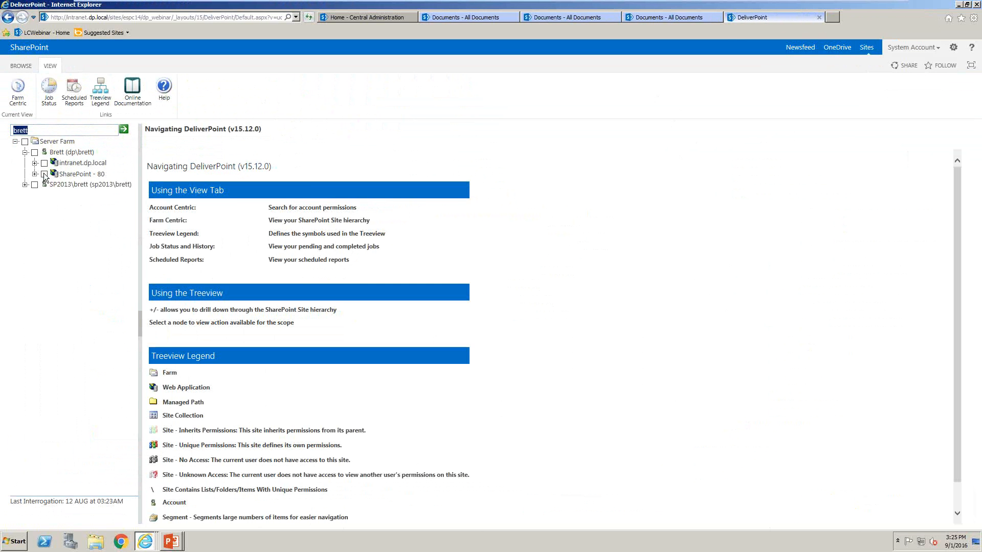
click(34, 163)
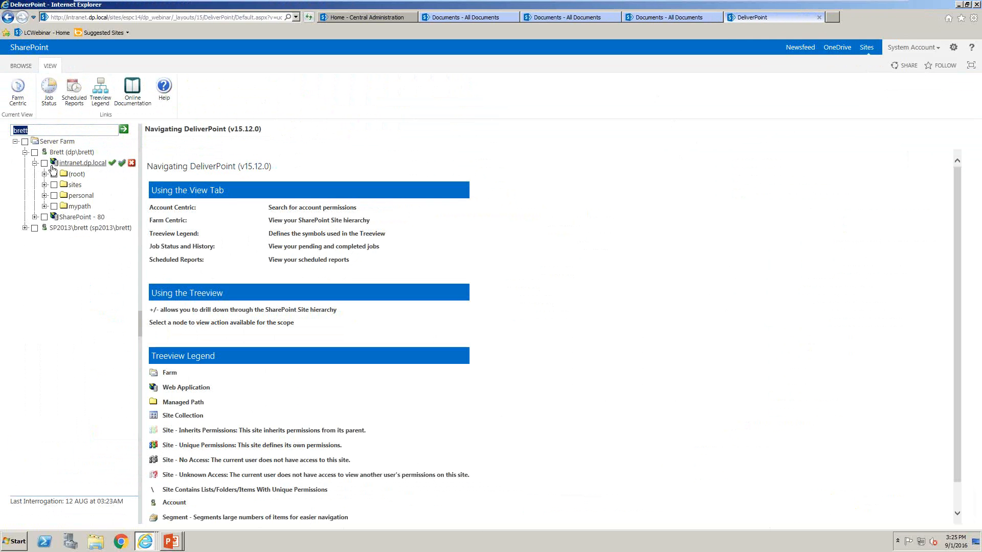
click(45, 184)
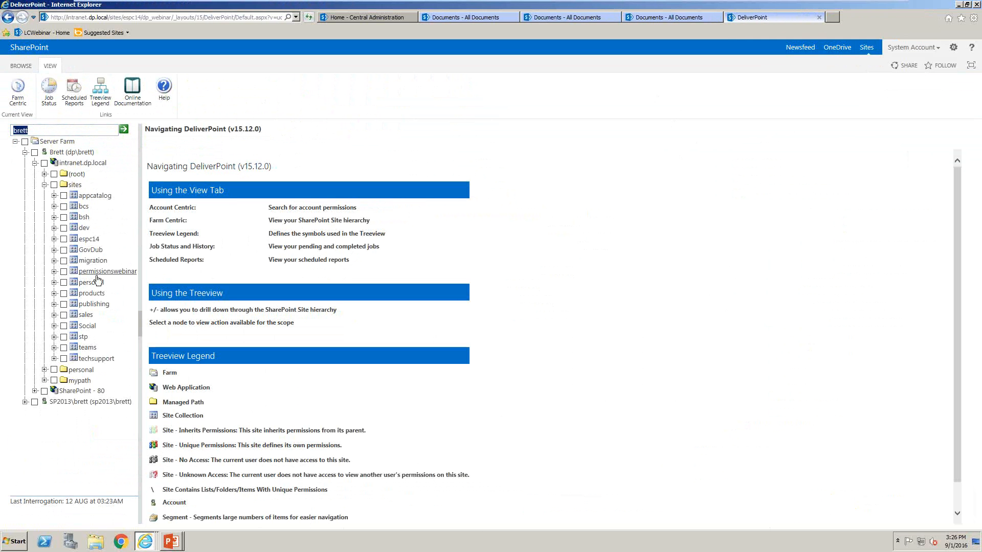
Run the Unique Permissions report for the user's account on the intranet.dp.local web application
mouse_move(42, 185)
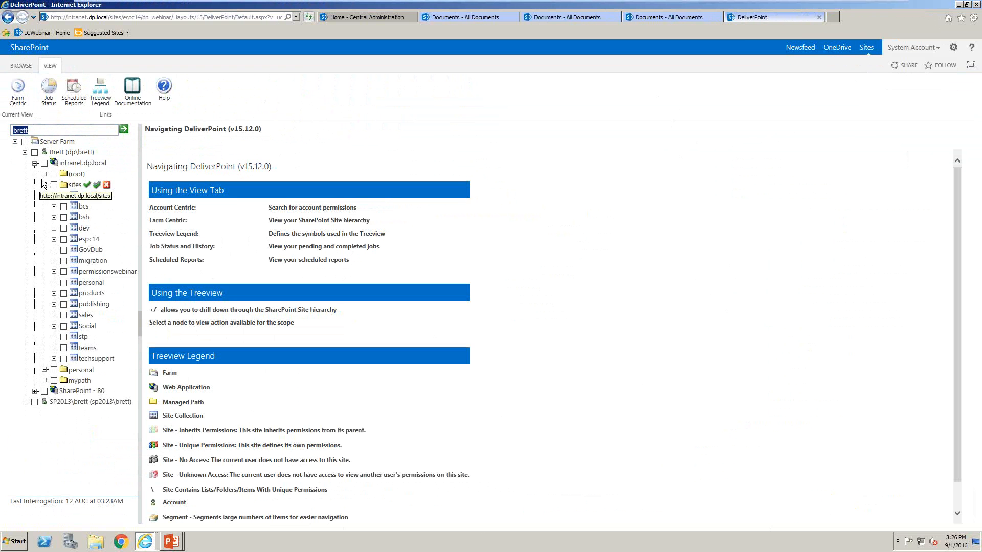
click(45, 162)
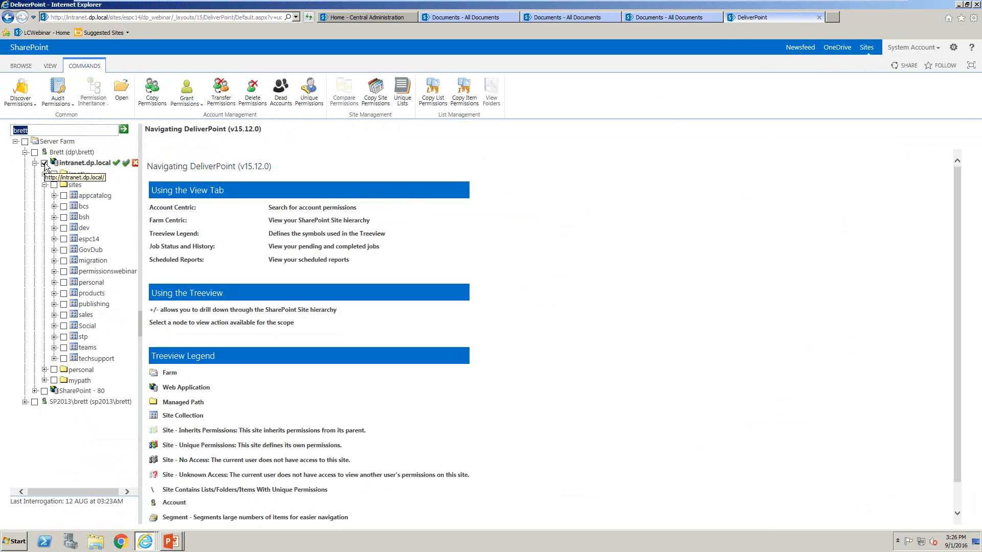
click(310, 101)
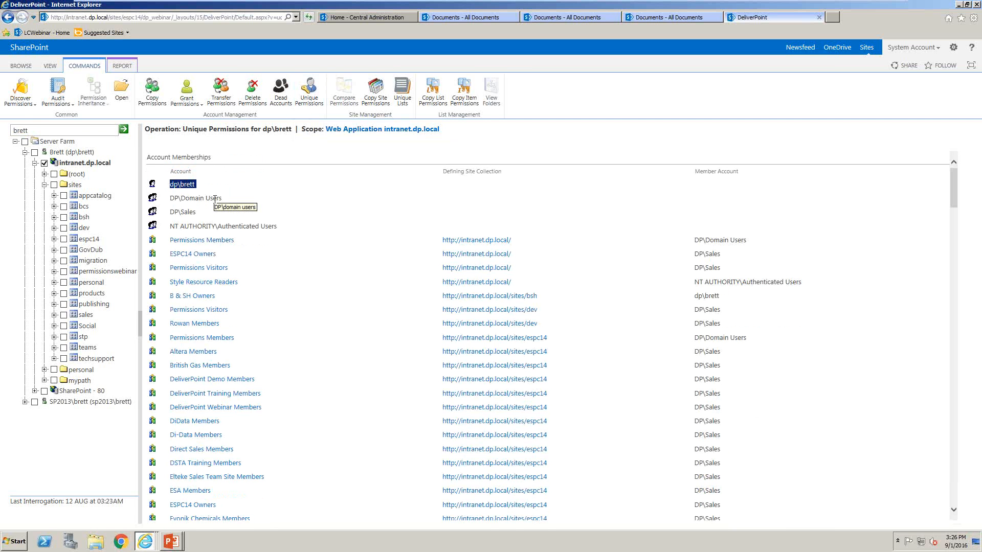
Examine the report's account memberships, including DP\Sales, the site collection administrator designations, and the unique site, list and folder/item permissions
drag(204, 211, 167, 213)
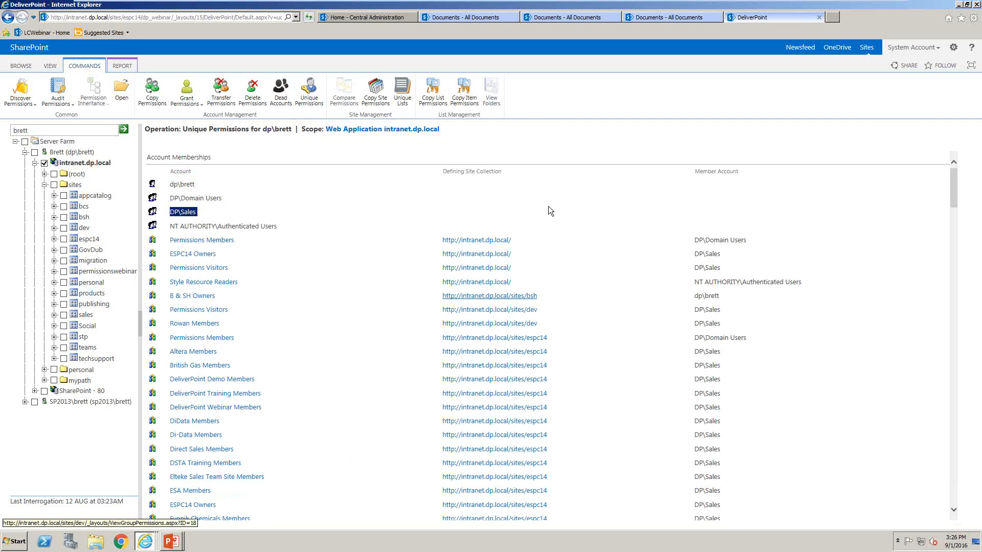
scroll(670, 456, down, 7)
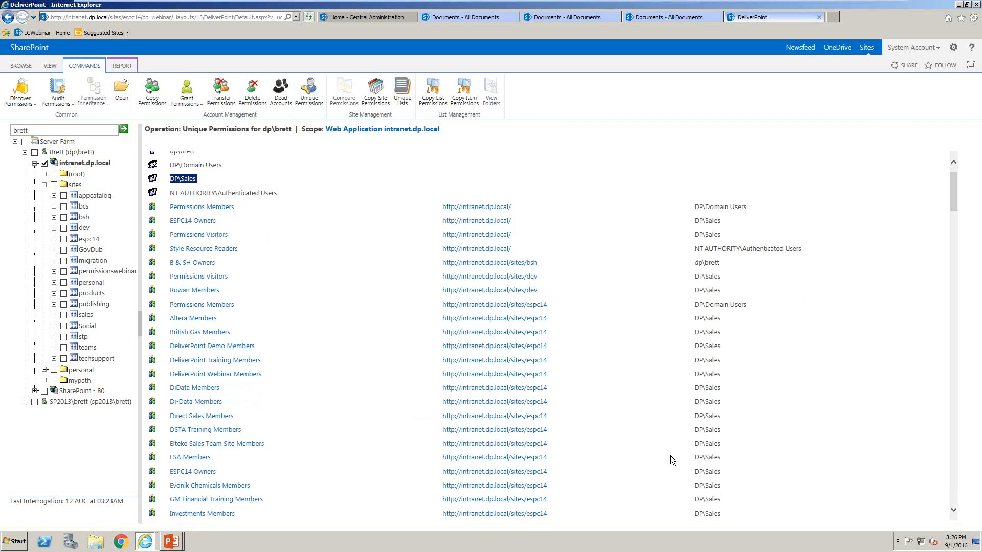
scroll(670, 456, down, 7)
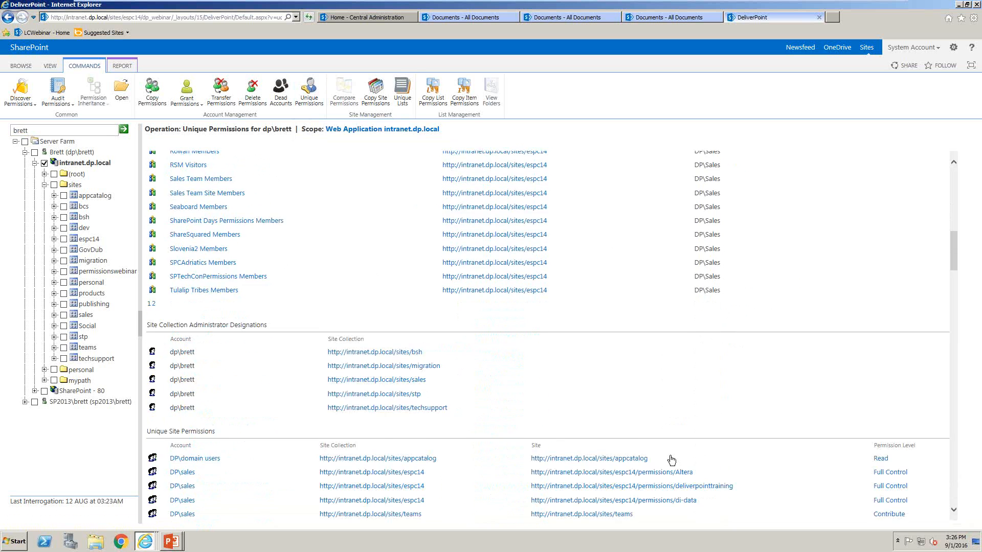
scroll(670, 455, up, 5)
scroll(670, 455, up, 1)
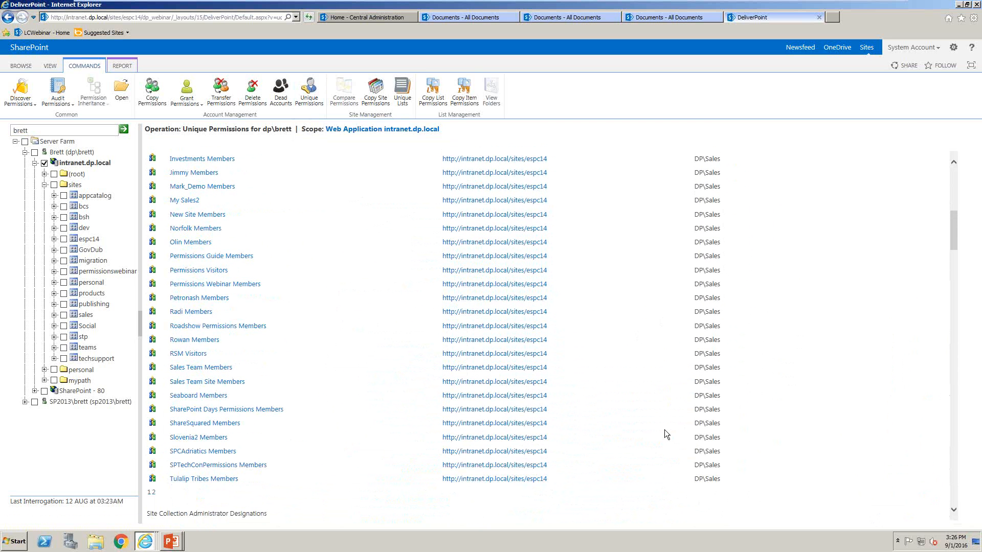
scroll(583, 339, down, 8)
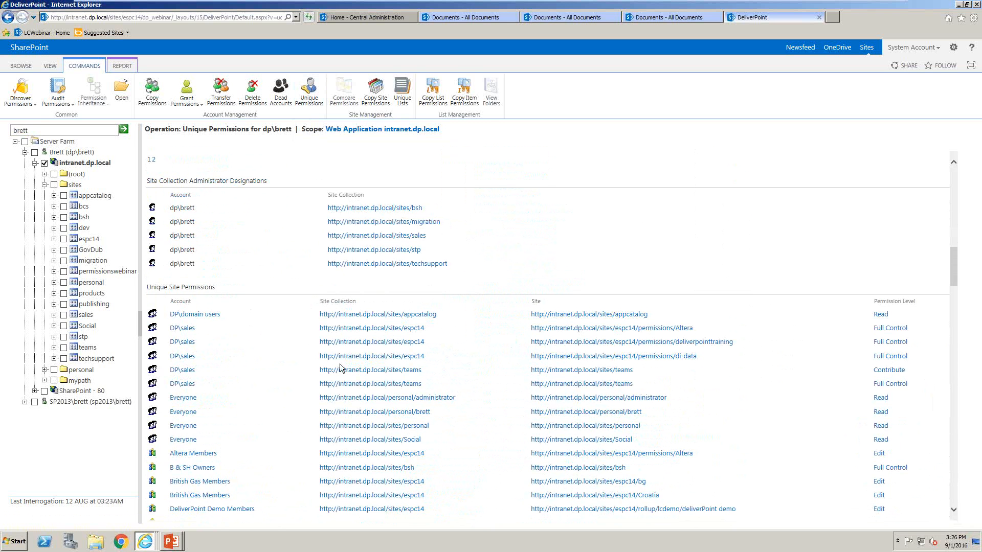
scroll(602, 391, down, 12)
scroll(600, 391, down, 7)
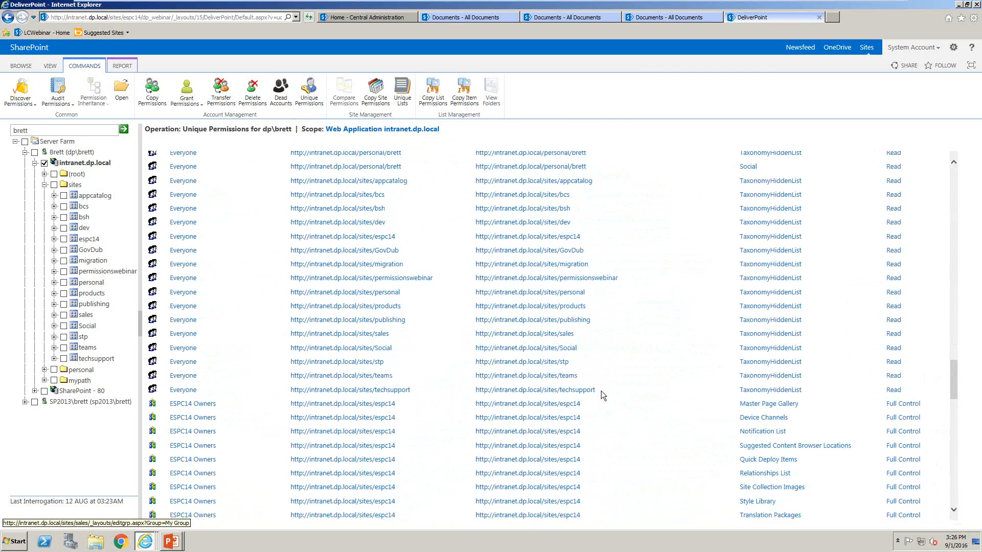
scroll(622, 376, down, 2)
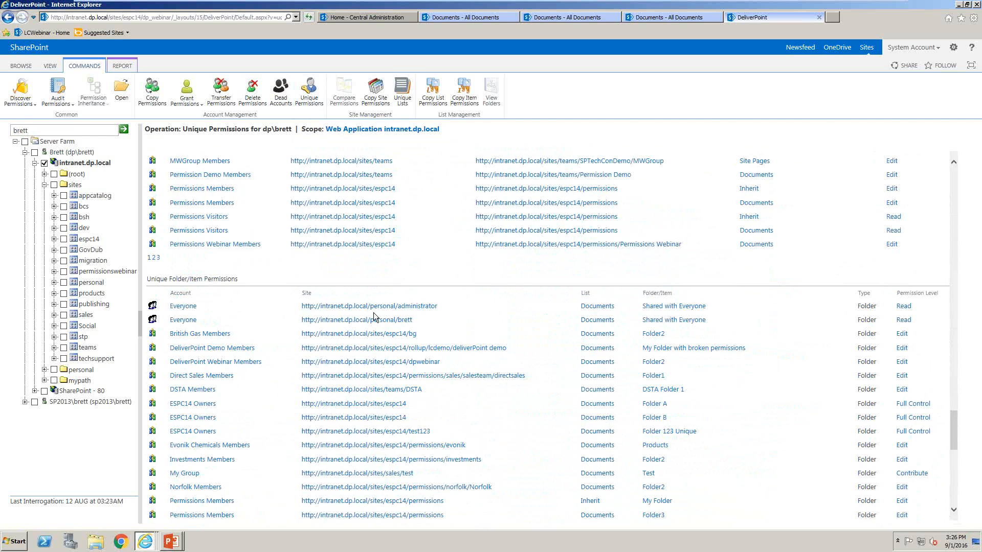
scroll(374, 314, up, 10)
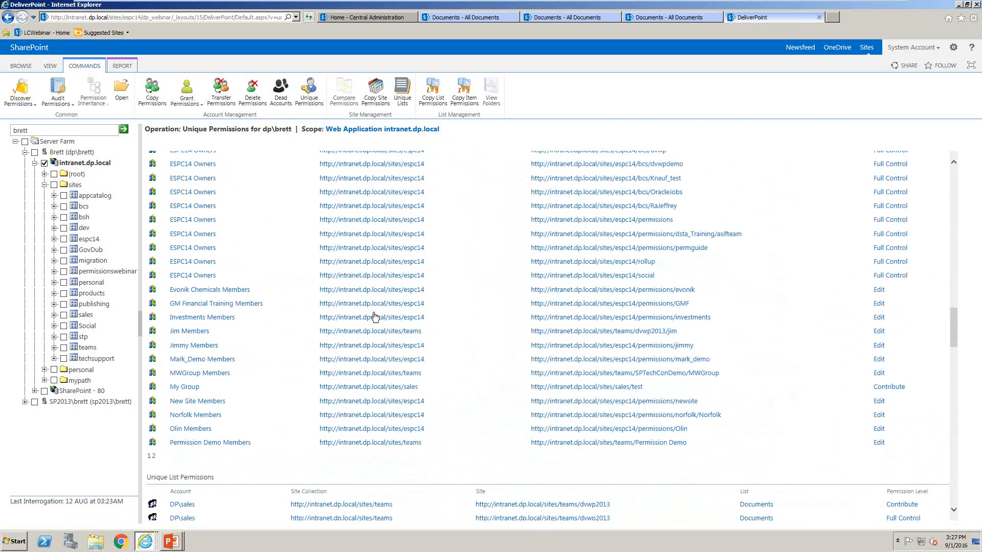
scroll(373, 316, down, 3)
scroll(373, 316, up, 12)
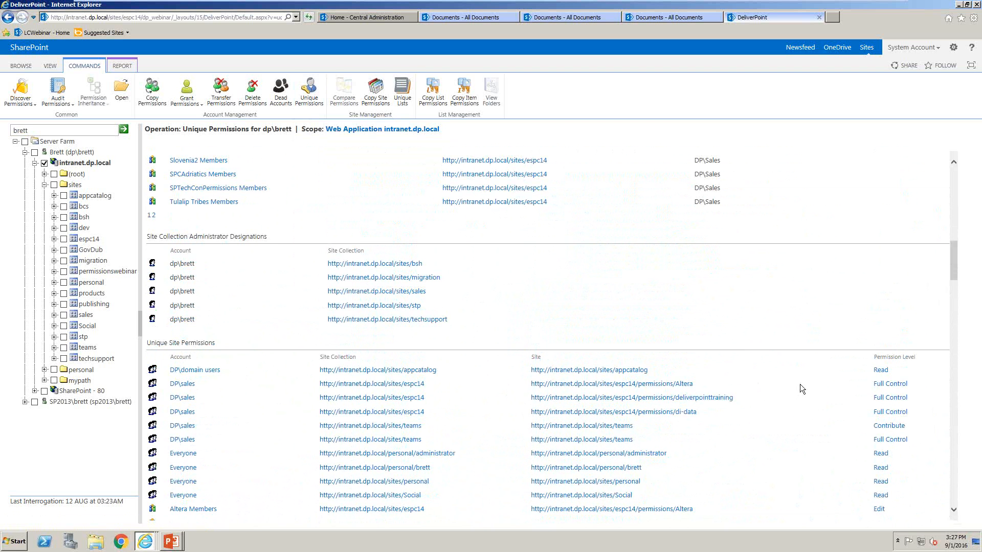
View the edit page for DP\sales' Full Control permission on the Altera site, close it, and return to the start of the report
click(879, 385)
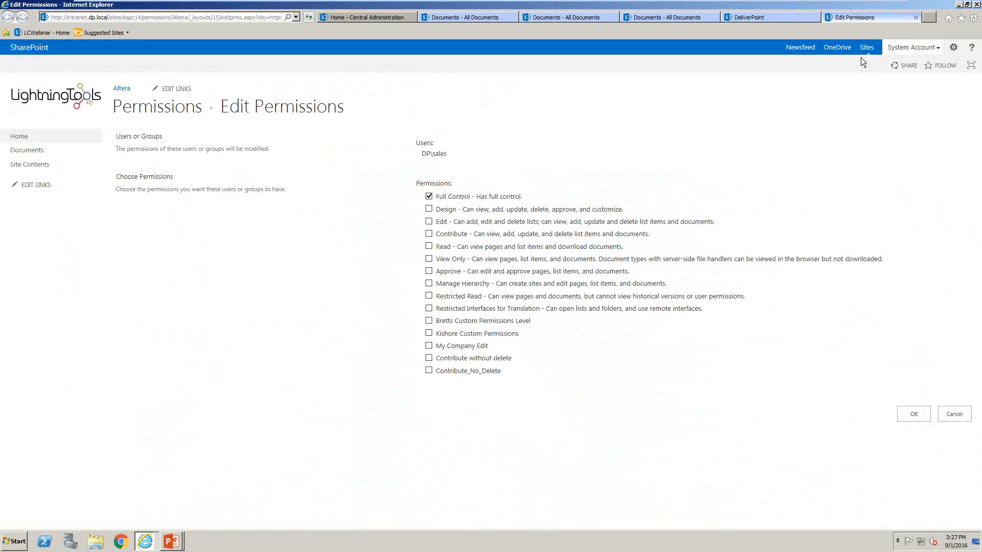
click(915, 18)
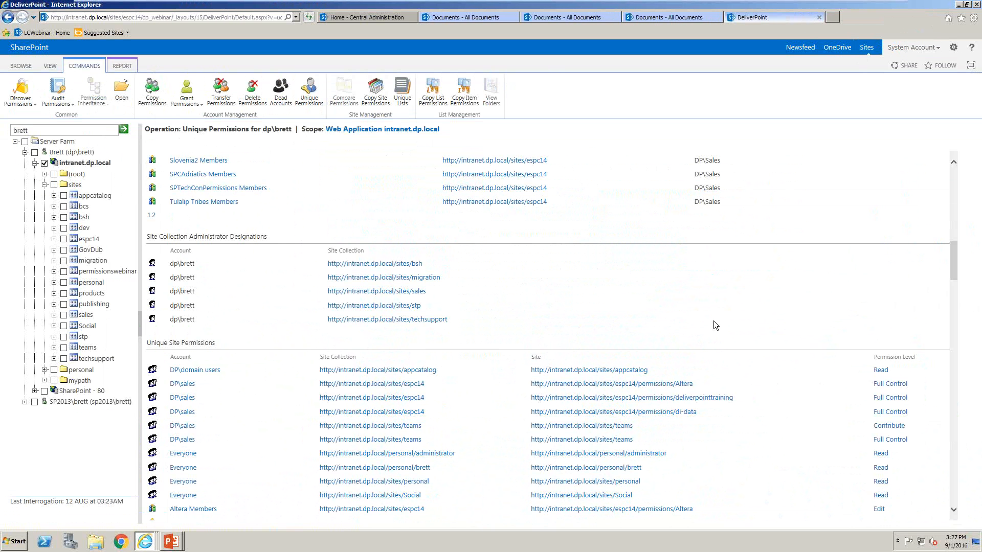
scroll(682, 265, up, 1)
scroll(681, 265, up, 15)
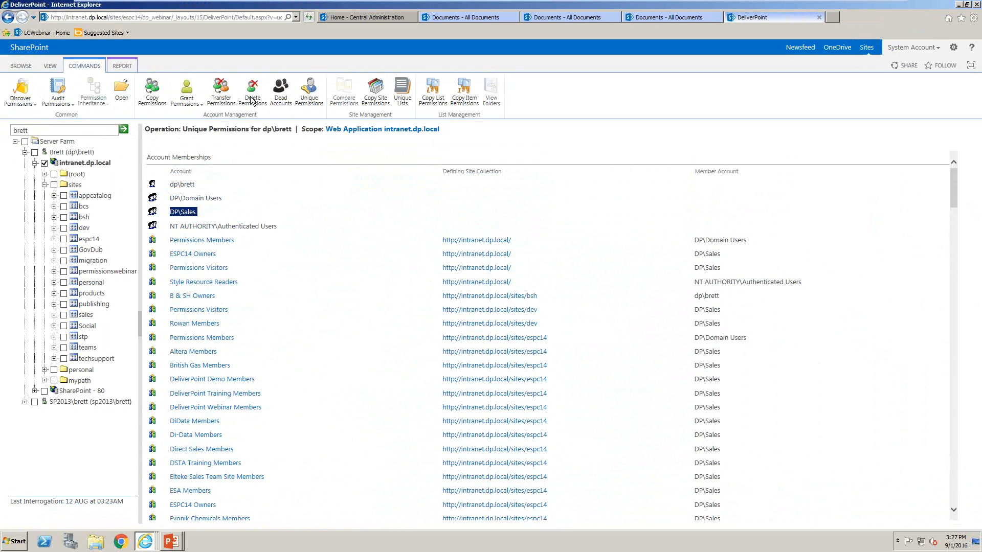
Search for a second user's account and expand it to show its web applications
double_click(94, 127)
text(zoe)
mouse_move(84, 144)
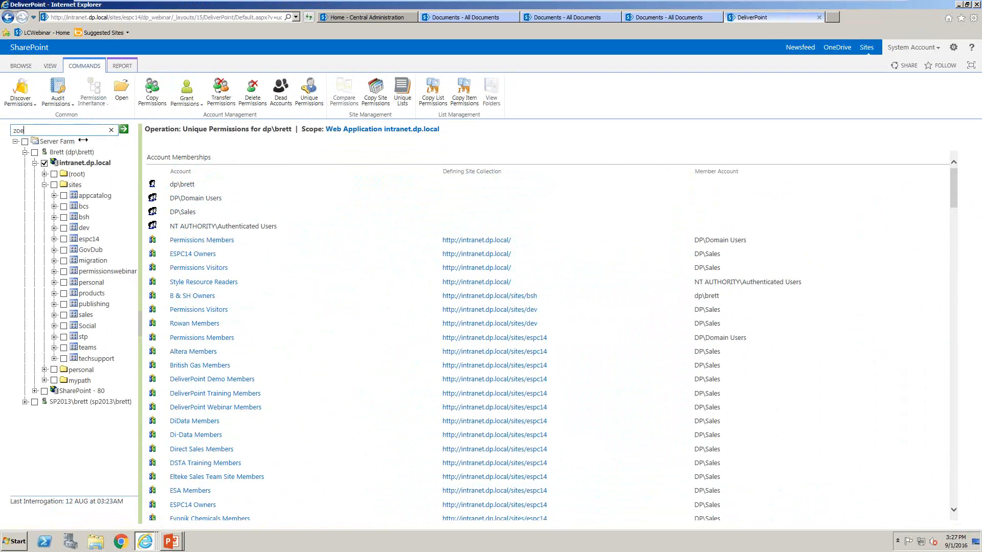
click(124, 130)
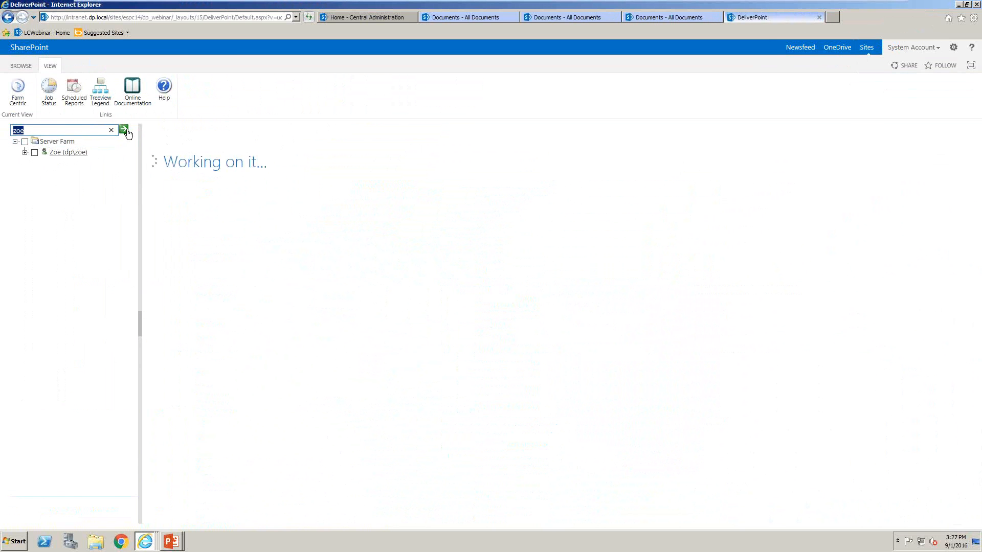
click(25, 153)
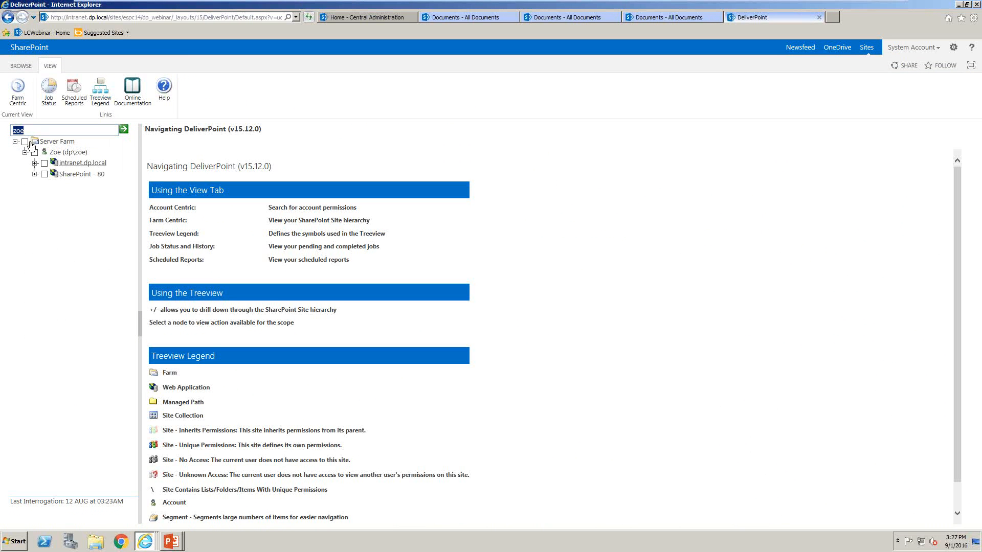
Run the Unique Permissions report for the user's account on the espc14 site collection and review its account memberships and unique site permissions
click(35, 163)
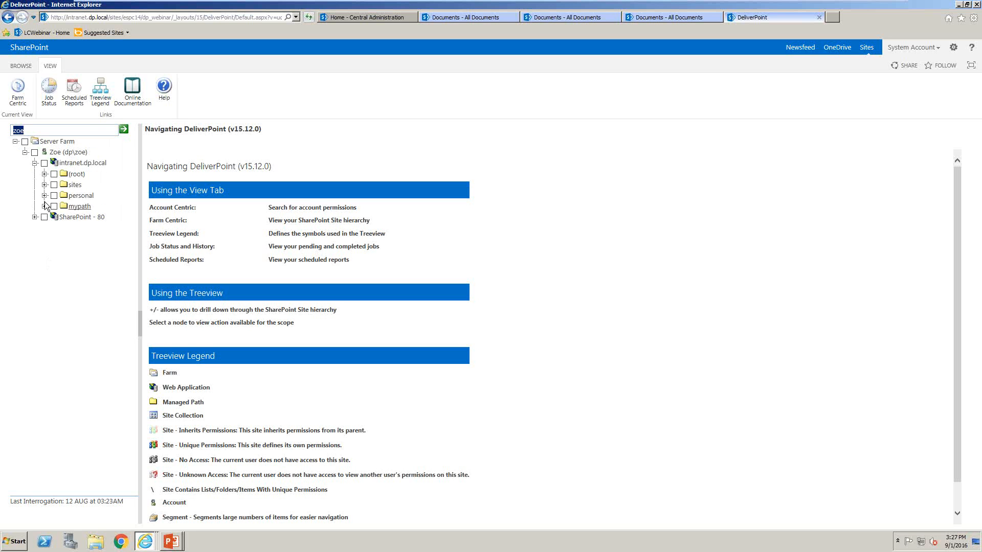
click(45, 185)
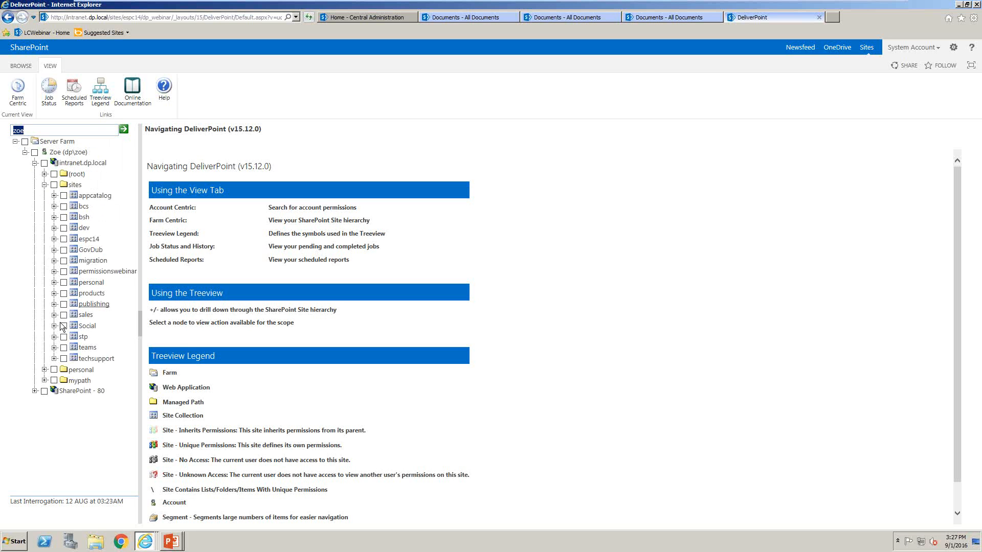
click(63, 239)
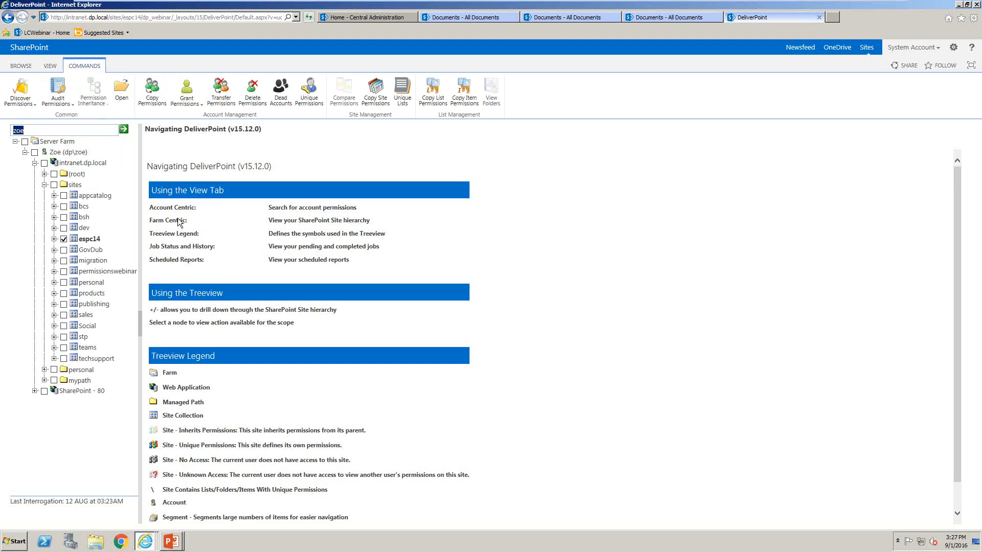
click(310, 102)
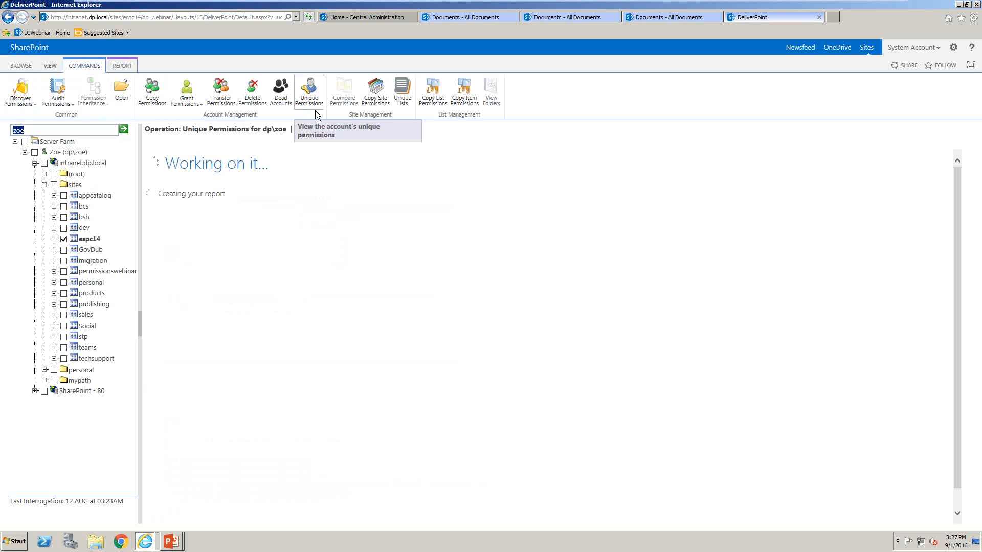
scroll(364, 346, down, 10)
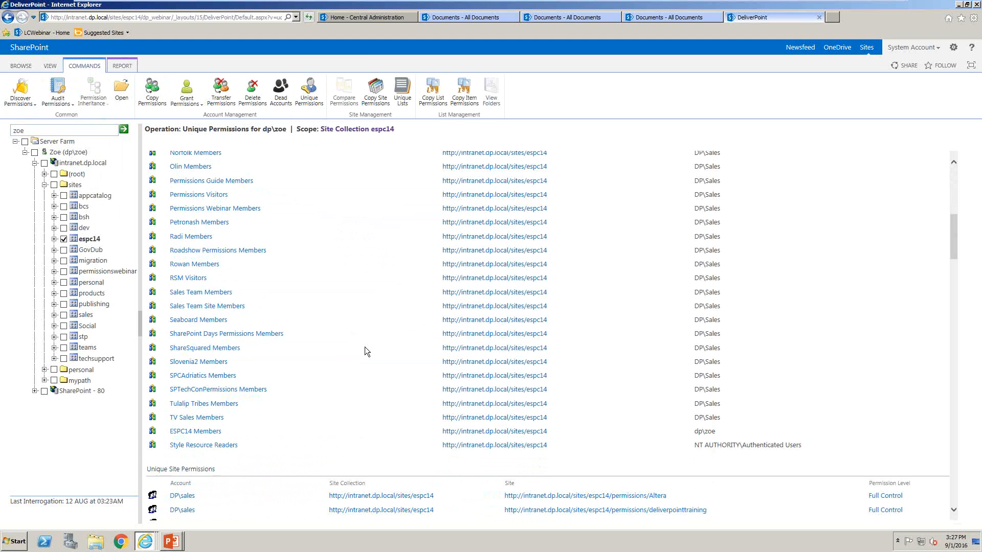
scroll(364, 346, down, 10)
scroll(364, 347, up, 4)
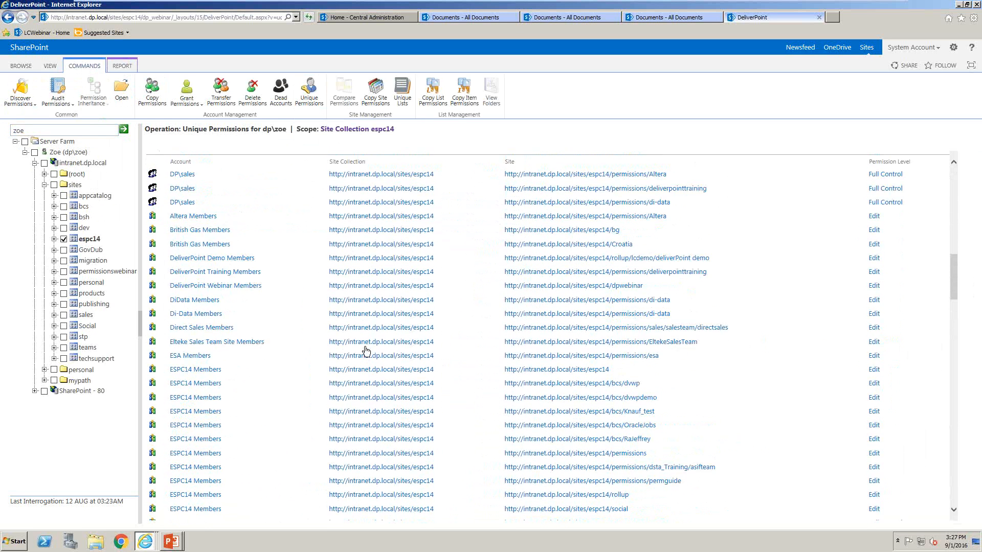
scroll(365, 351, up, 3)
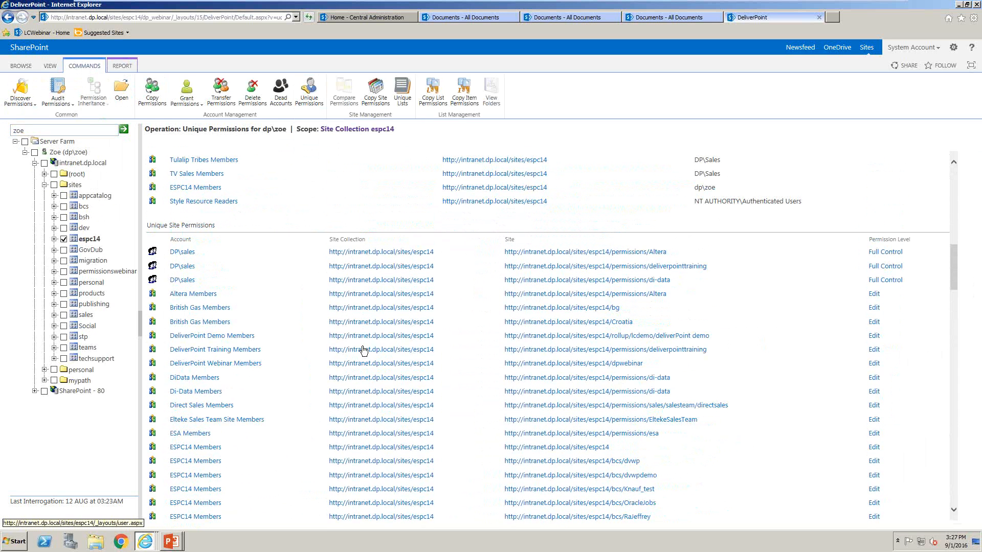
scroll(364, 350, up, 8)
scroll(362, 347, up, 8)
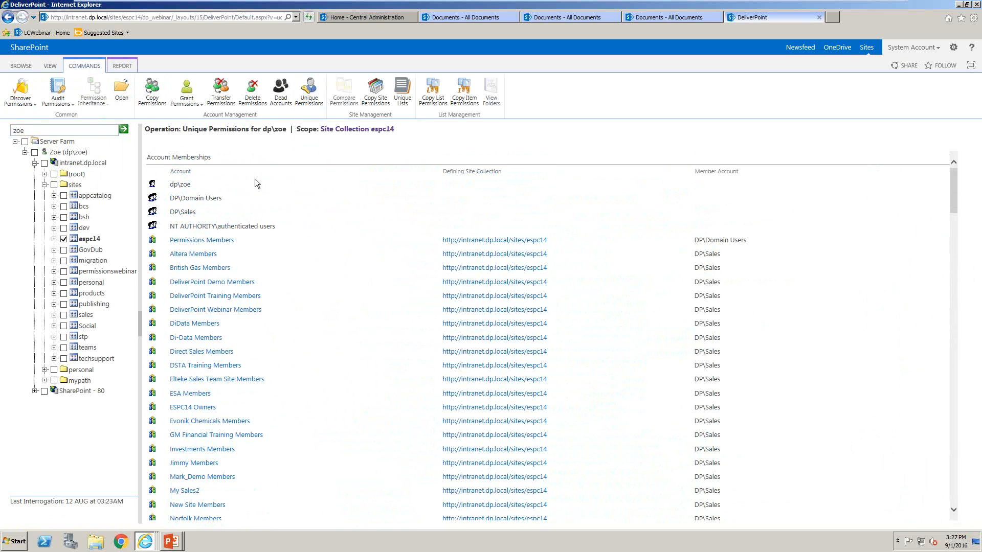
Create a Run Now job transferring the current user's permissions to another user's account within the espc14 site collection
click(228, 91)
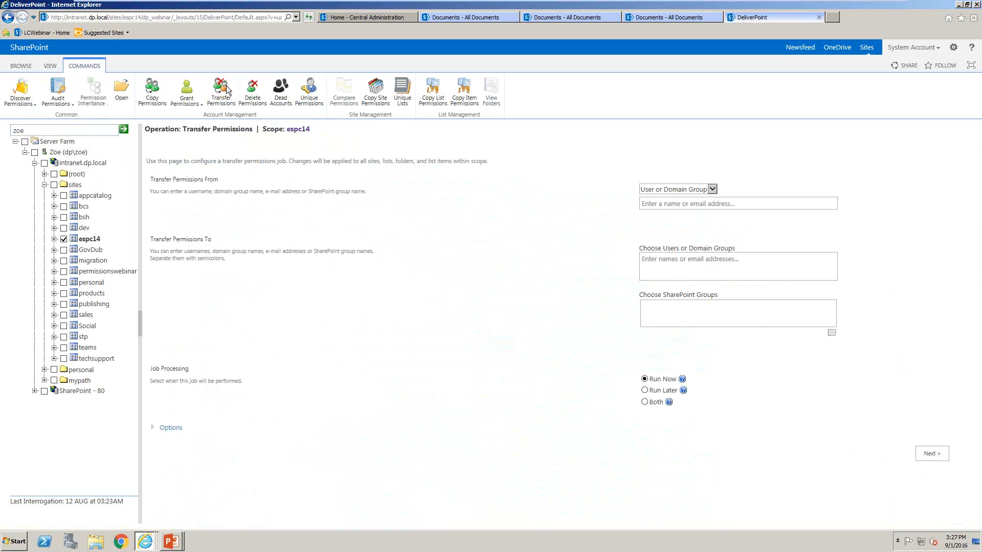
click(714, 204)
text(zoe)
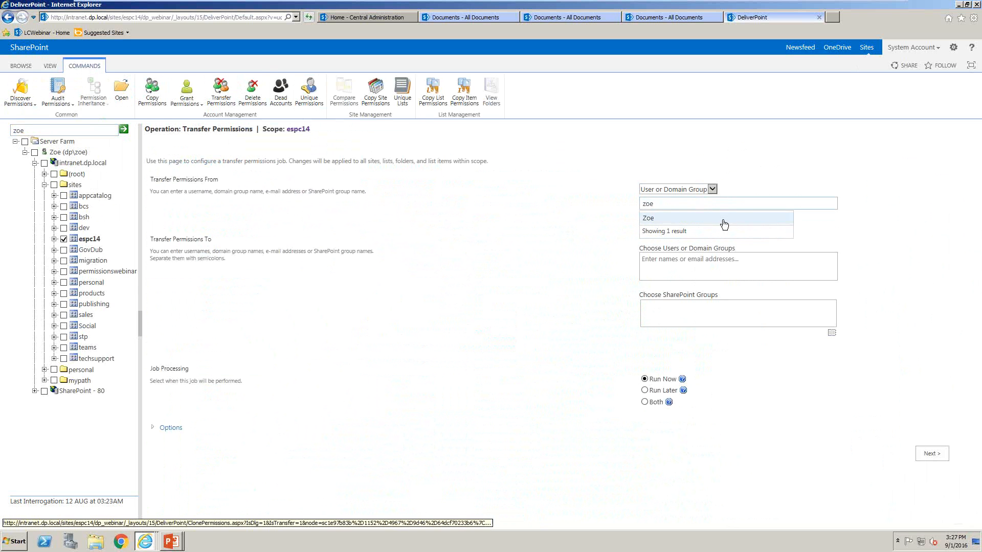
click(723, 224)
click(709, 263)
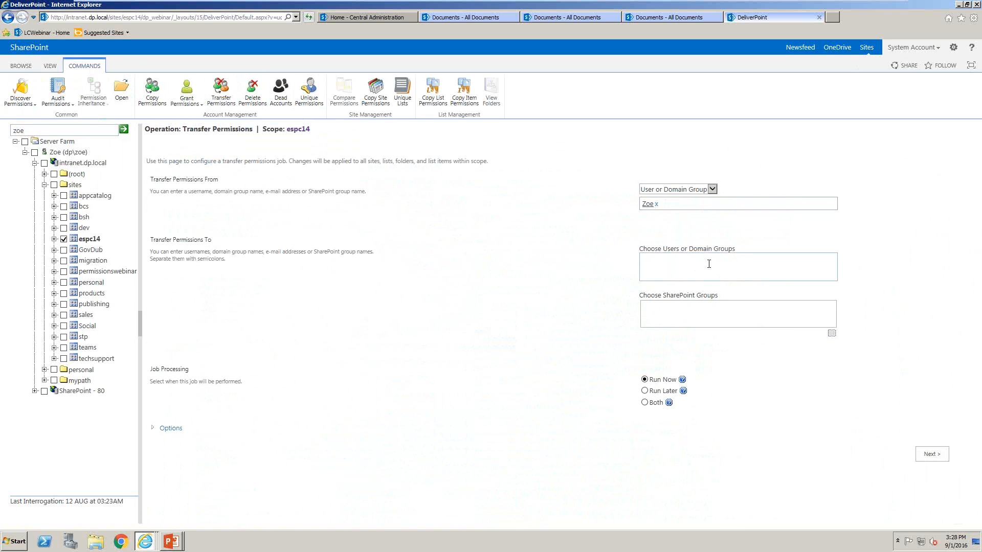
text(bob)
click(675, 292)
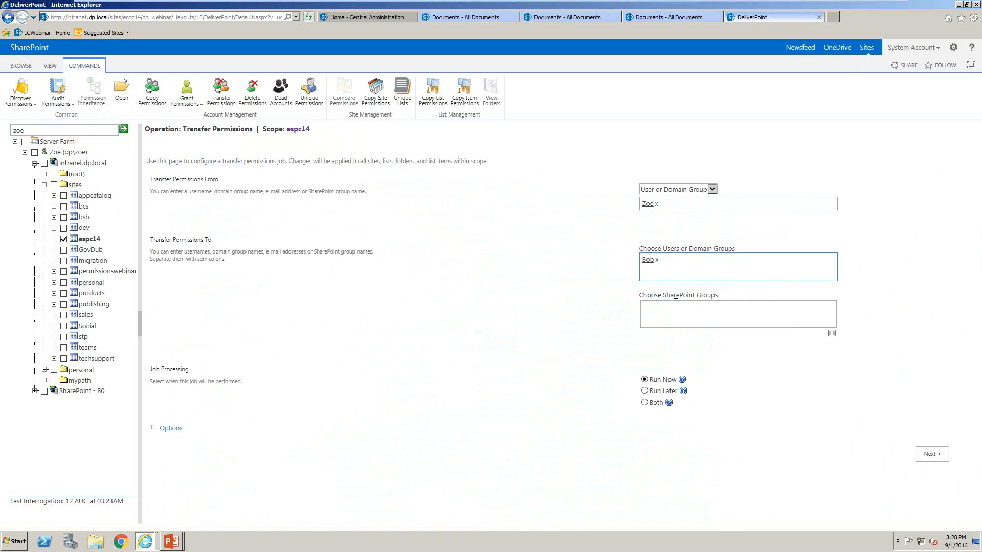
click(926, 454)
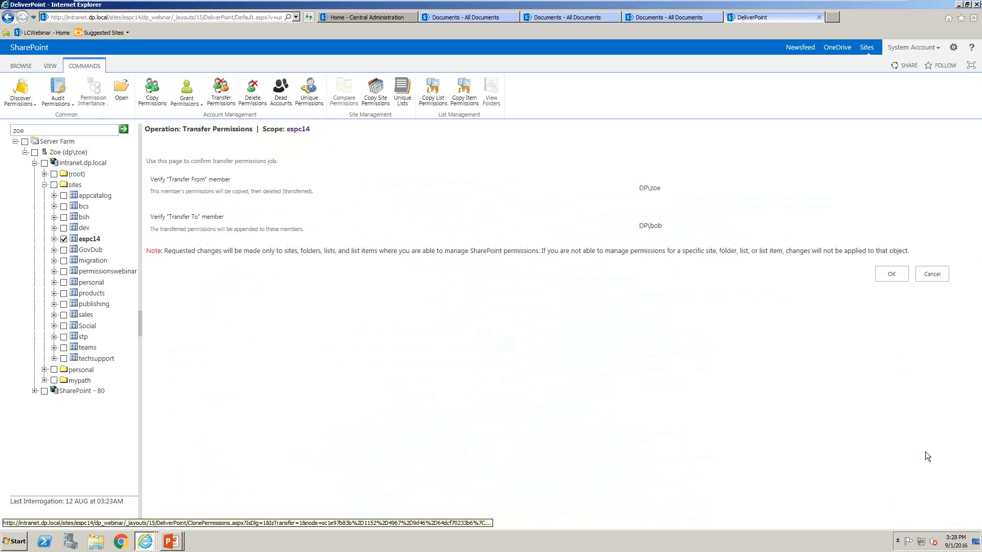
click(901, 275)
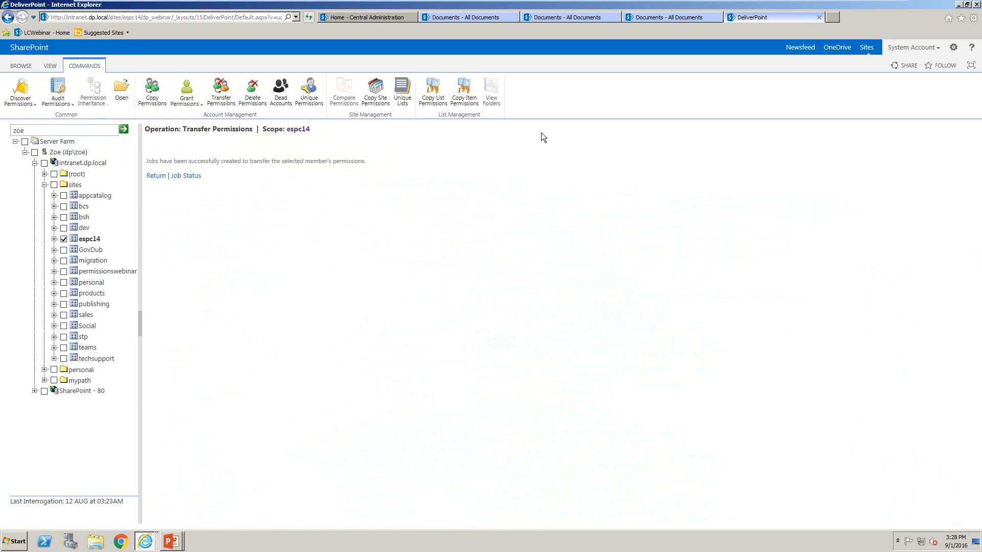
Open the job status list and check the entry for the submitted permissions transfer
click(202, 175)
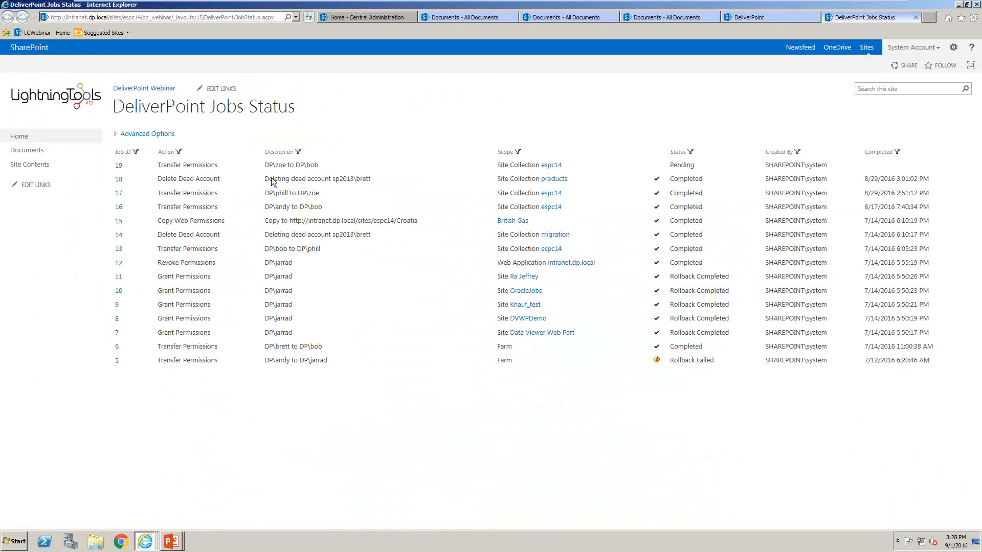
double_click(281, 165)
click(289, 167)
View the details of job 17, review its logged transfer actions, and close the job details and job status pages
mouse_move(141, 197)
click(142, 193)
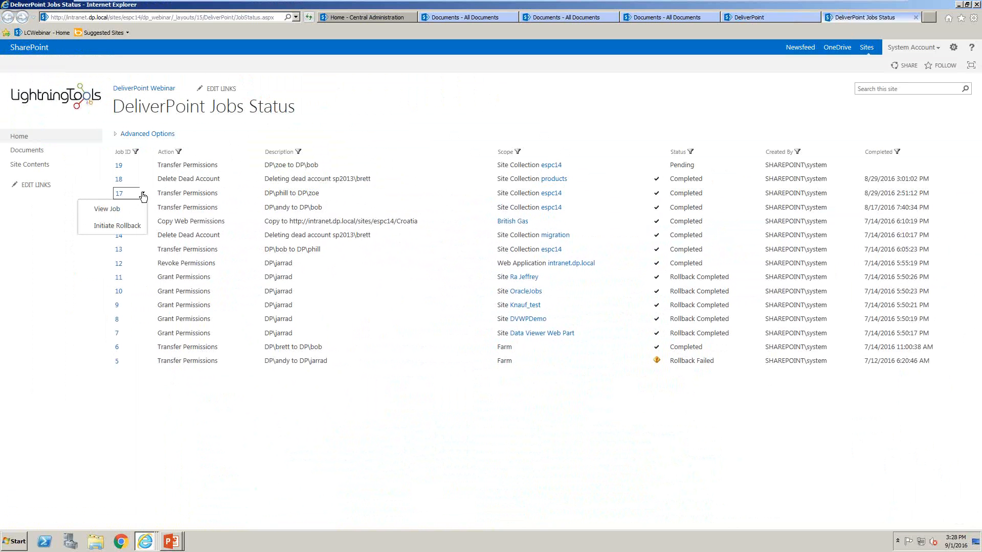
click(123, 209)
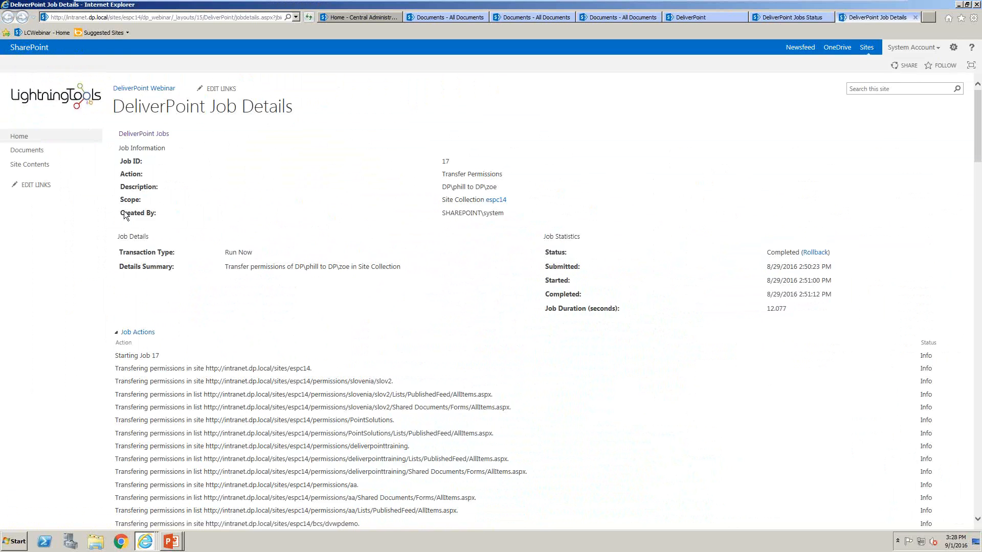
scroll(207, 340, down, 10)
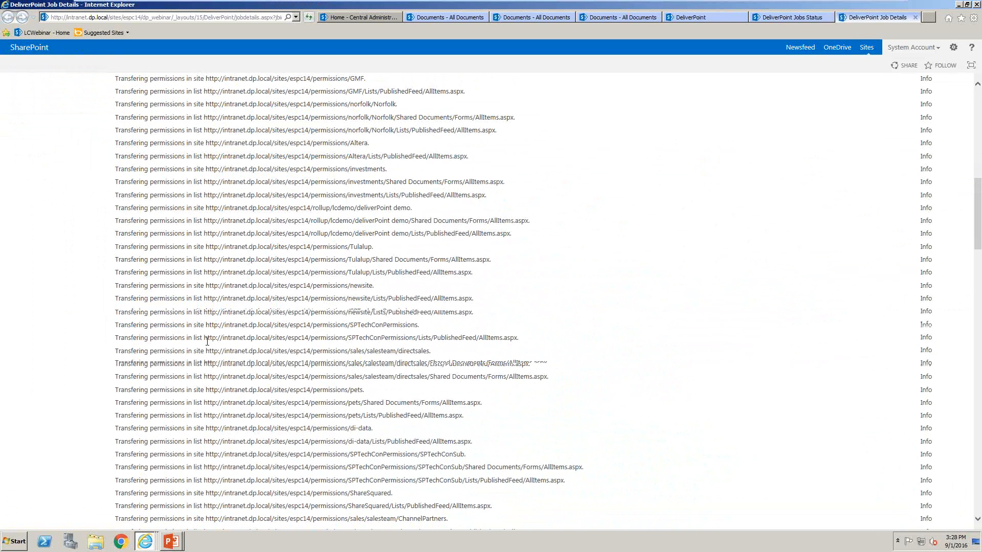
scroll(207, 341, down, 15)
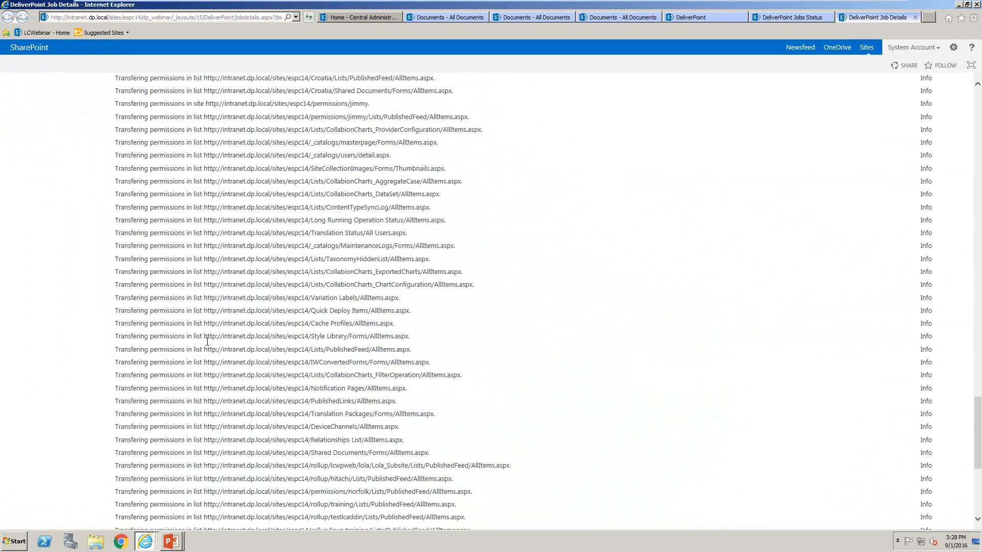
scroll(207, 342, down, 4)
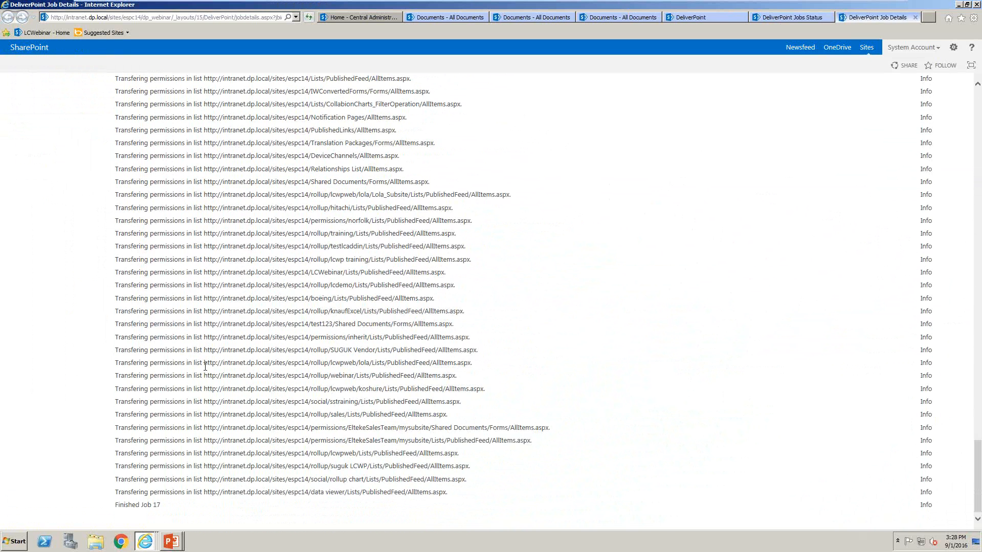
scroll(138, 499, up, 15)
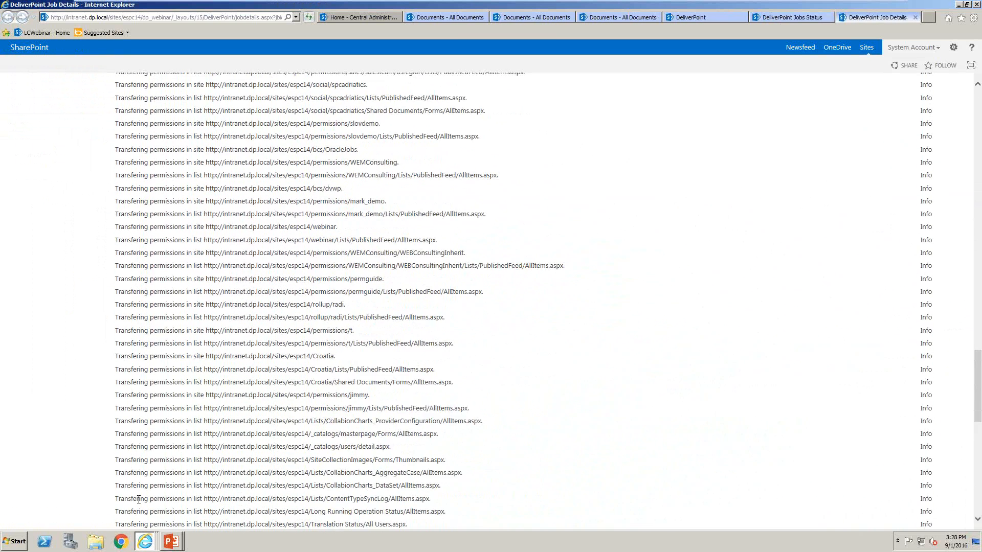
scroll(138, 499, up, 8)
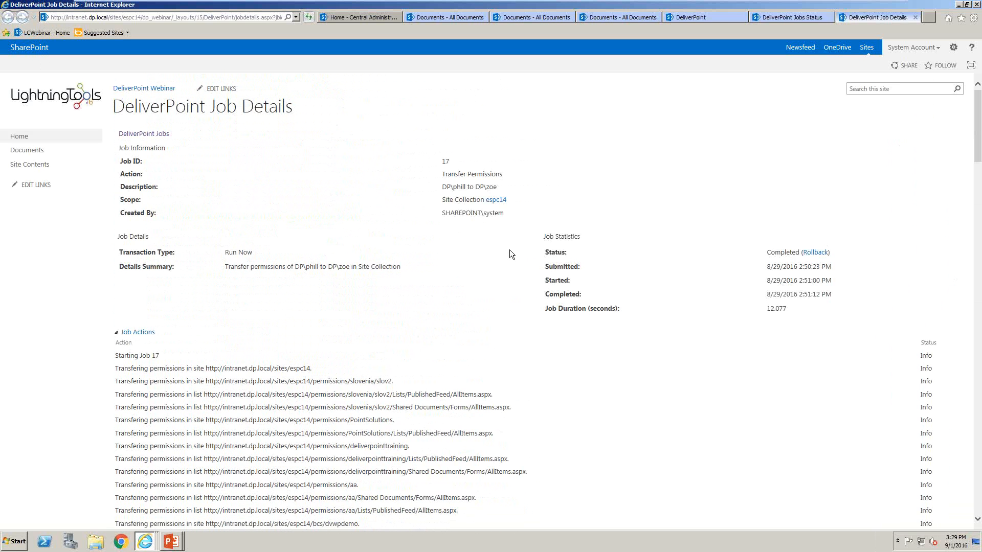
click(915, 17)
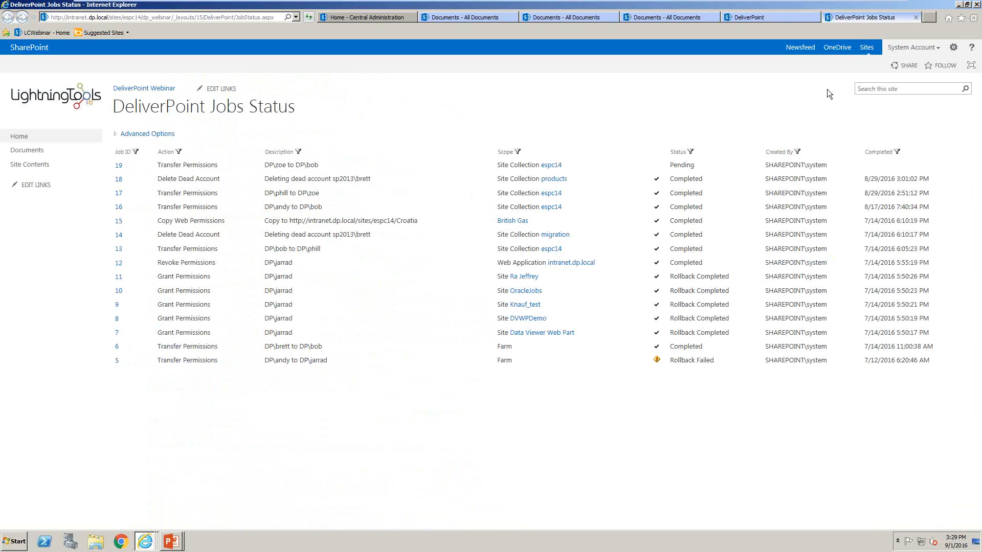
click(918, 16)
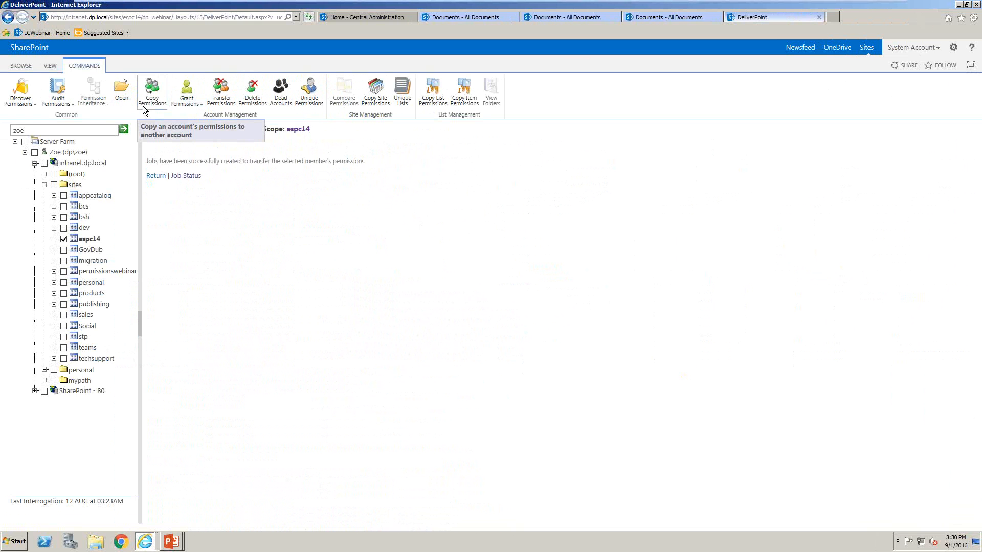
Examine the Grant Permissions form for espc14, including permission levels, groups and grant duration, and look at the Revoke Permissions option
click(188, 91)
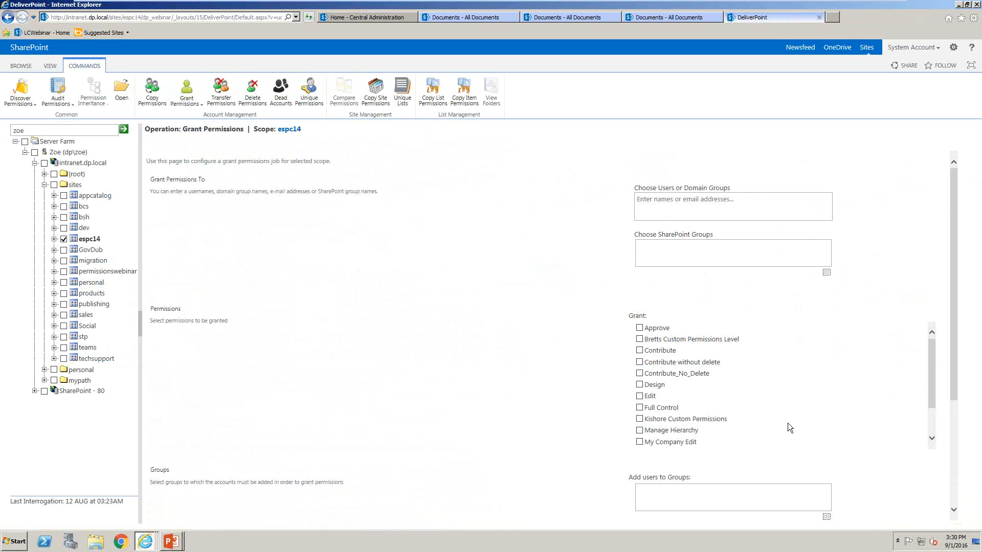
scroll(787, 422, down, 5)
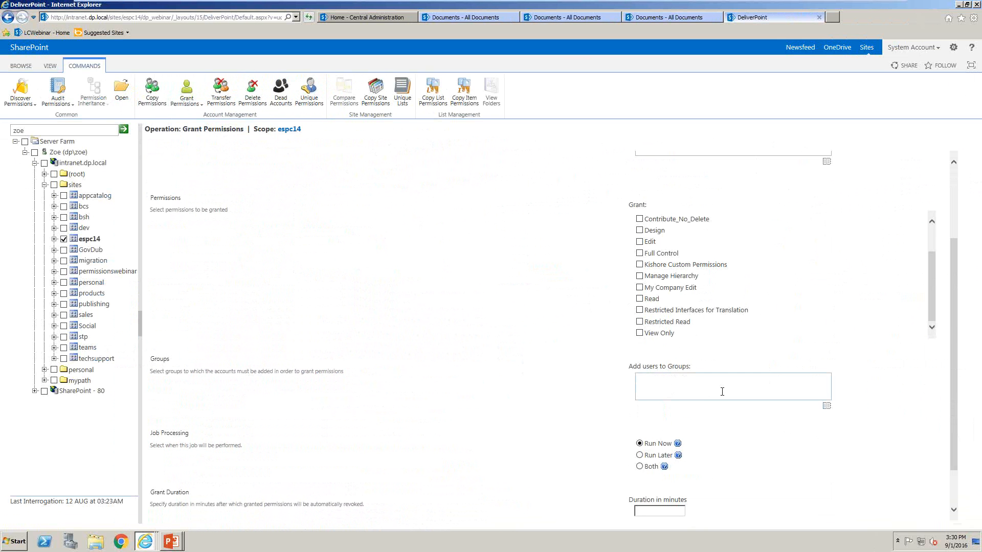
drag(955, 321, 958, 358)
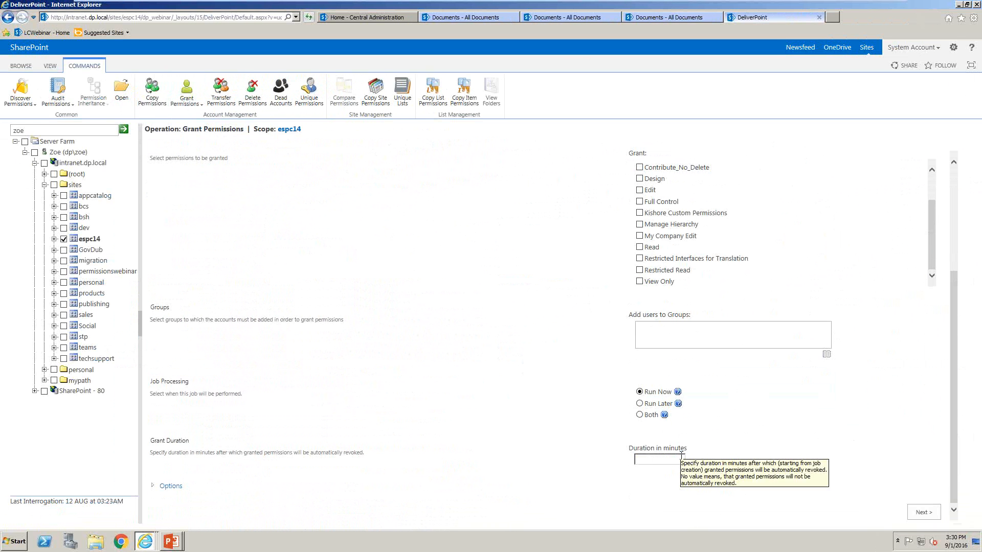
scroll(476, 267, up, 3)
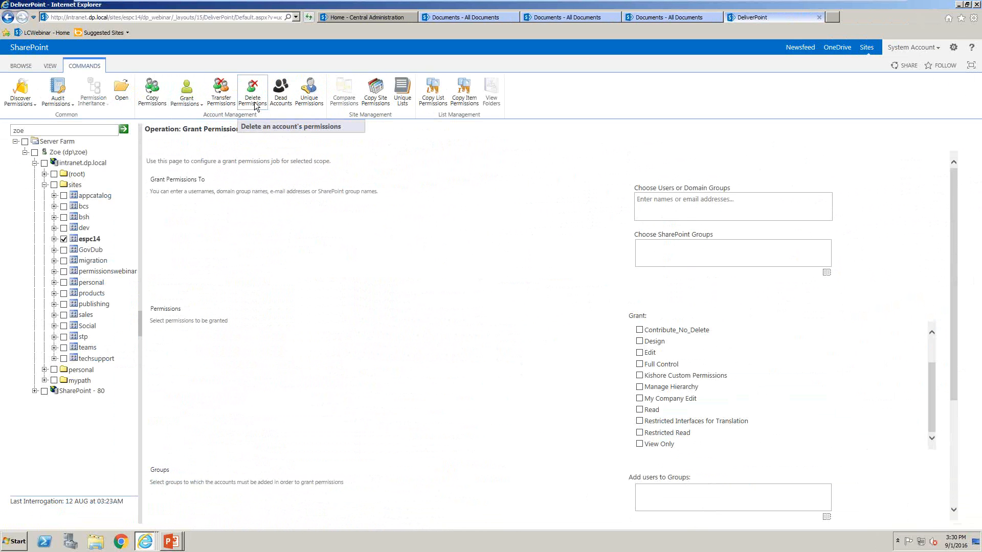
click(187, 100)
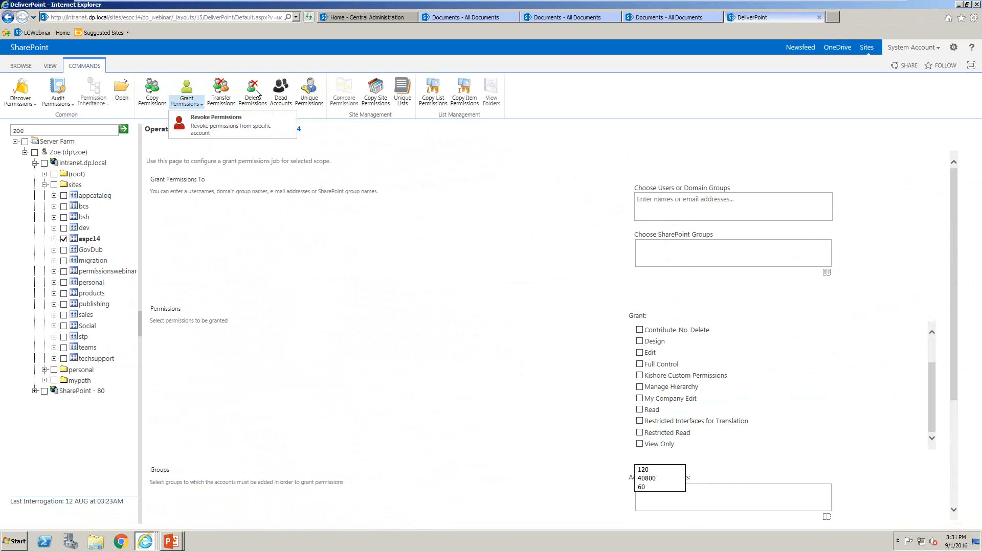
click(371, 259)
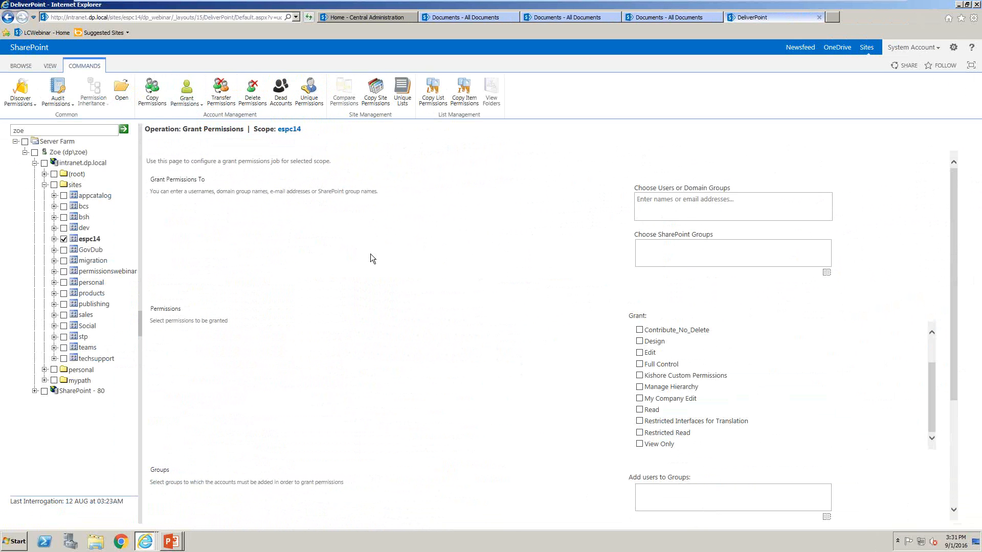
Run dead account detection on the espc14 site collection and again on the intranet.dp.local web application
click(279, 91)
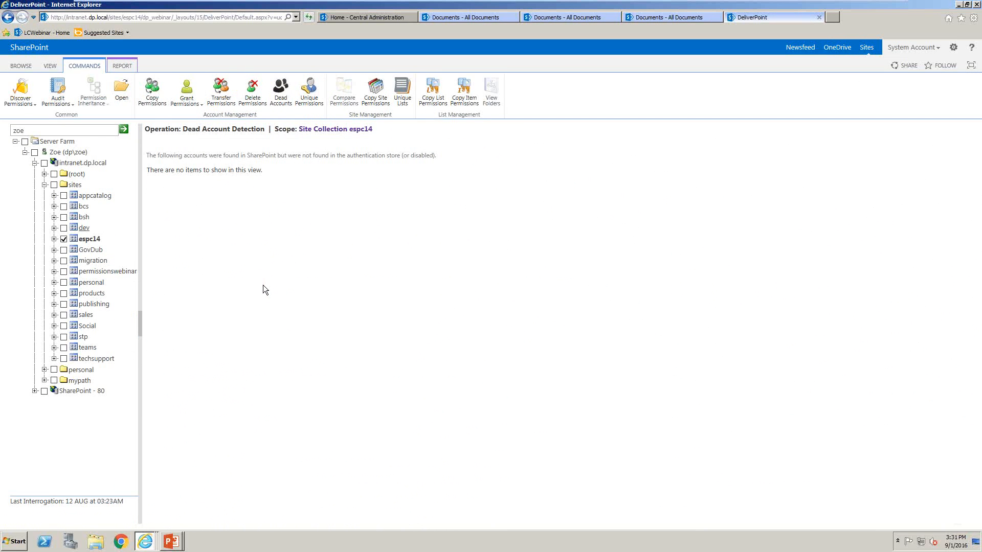
click(64, 239)
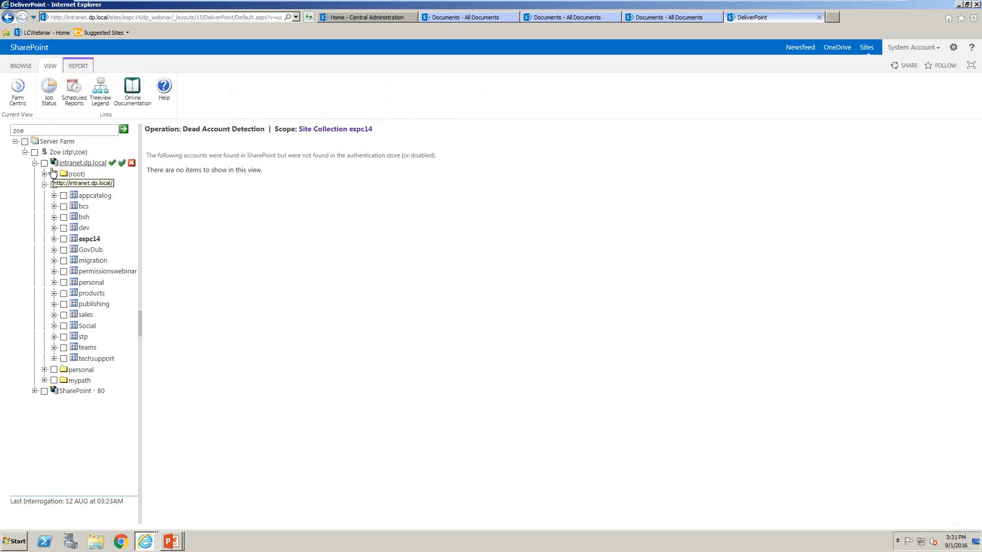
click(46, 164)
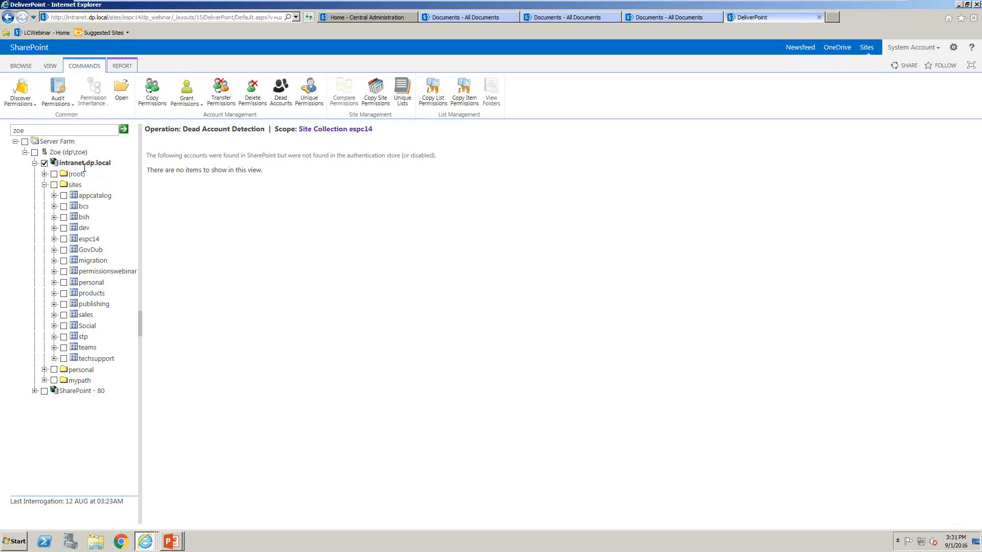
click(288, 94)
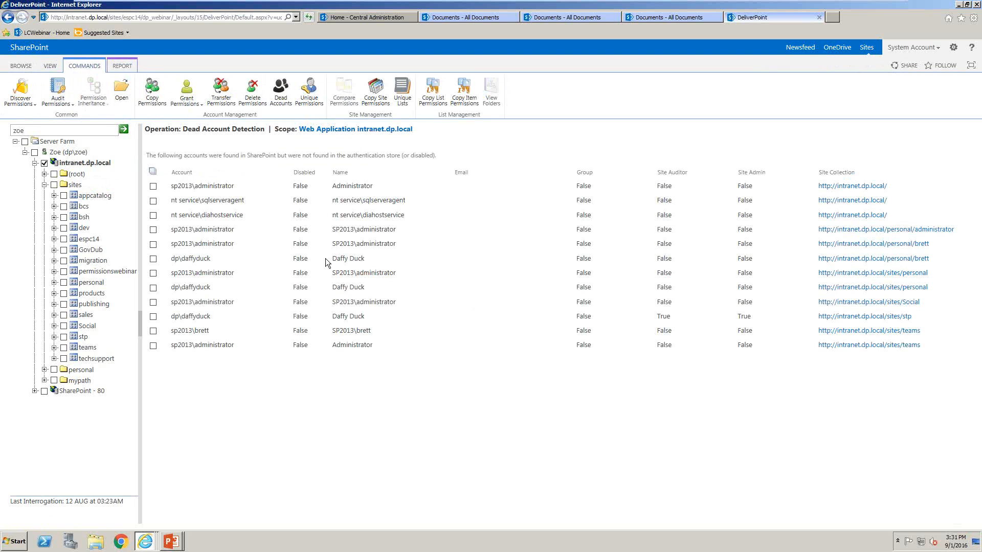
Select the first dp\daffyduck entry in the dead account results
double_click(198, 259)
click(215, 260)
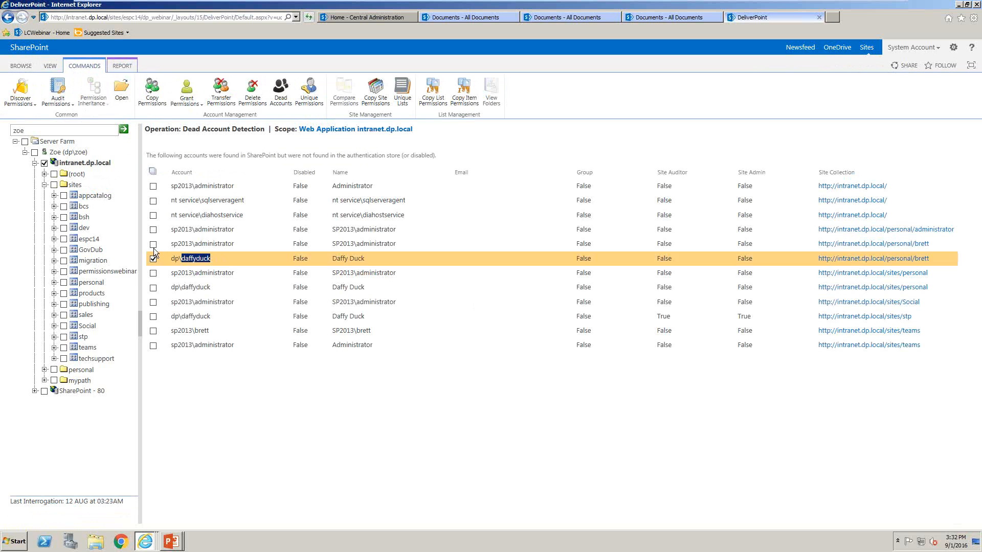
Delete the selected dp\daffyduck dead account and confirm the deletion job
click(122, 66)
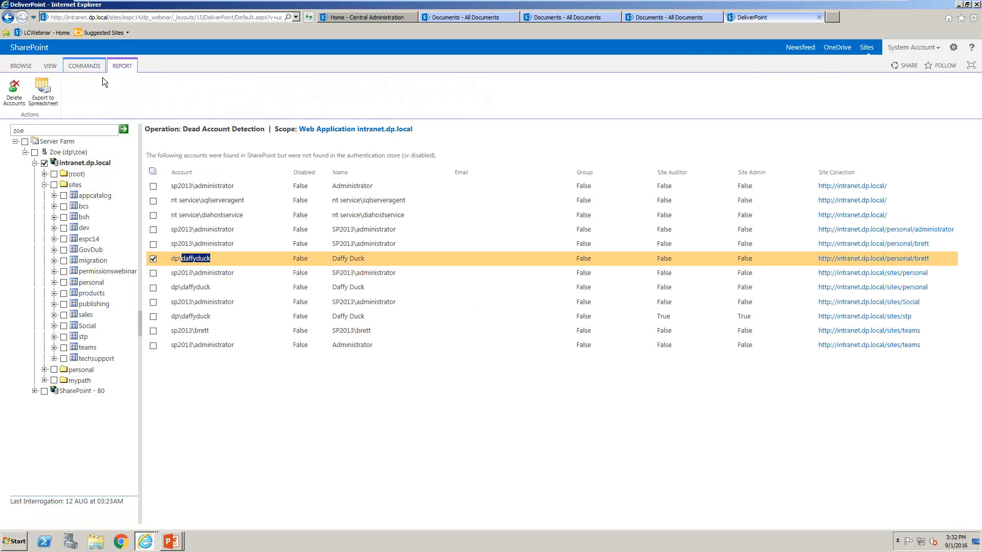
click(13, 96)
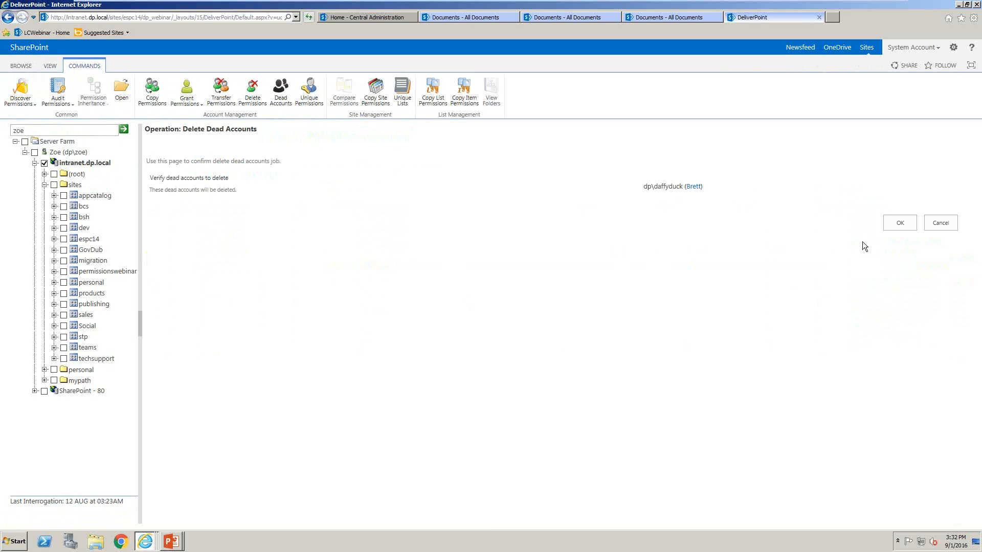
click(900, 225)
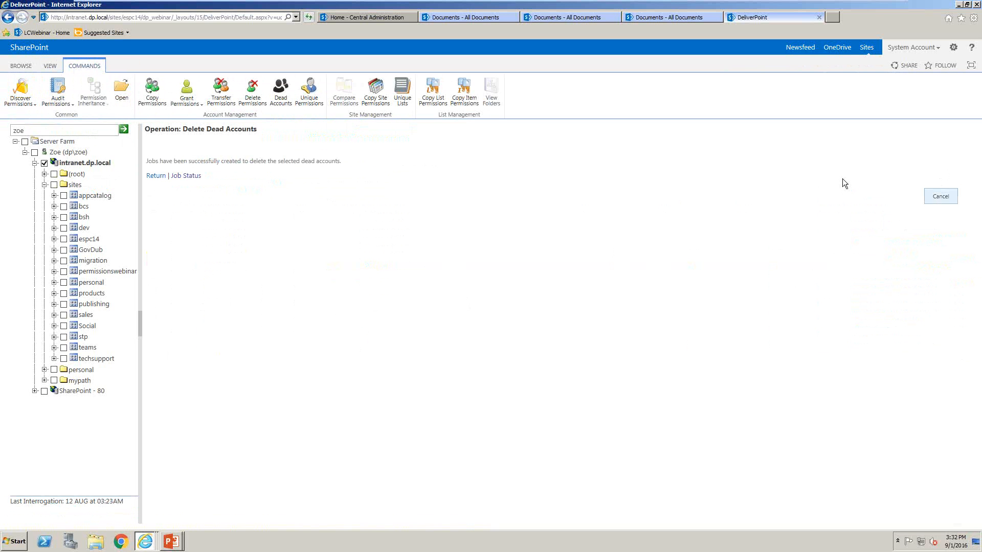
Check the job status list, review the logged actions of transfer job 19, and close both job pages
click(202, 175)
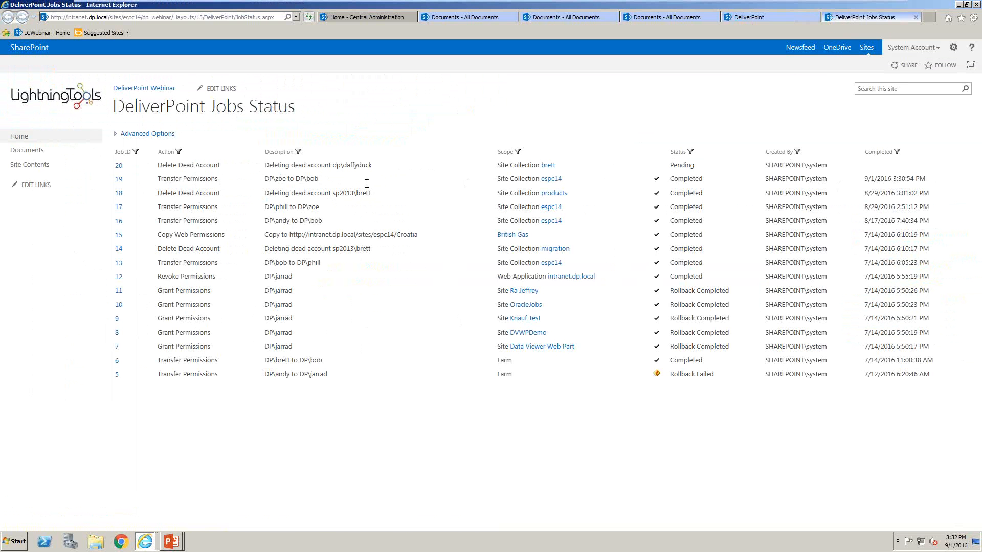
click(119, 179)
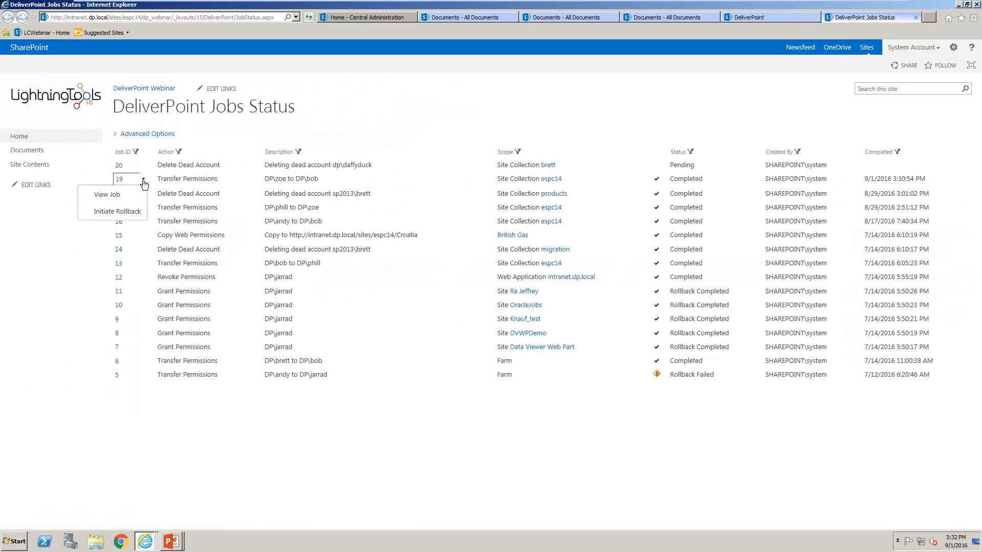
click(138, 195)
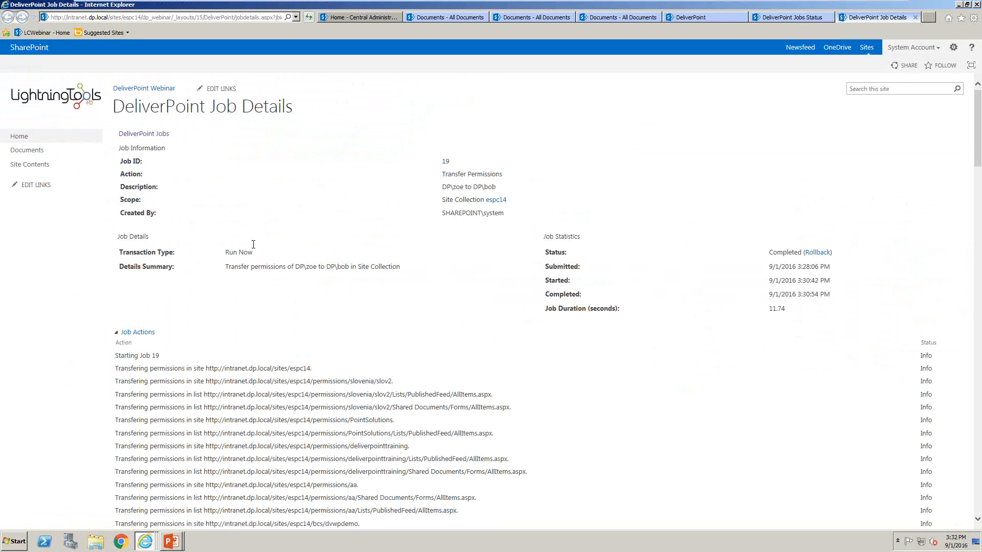
scroll(252, 244, down, 20)
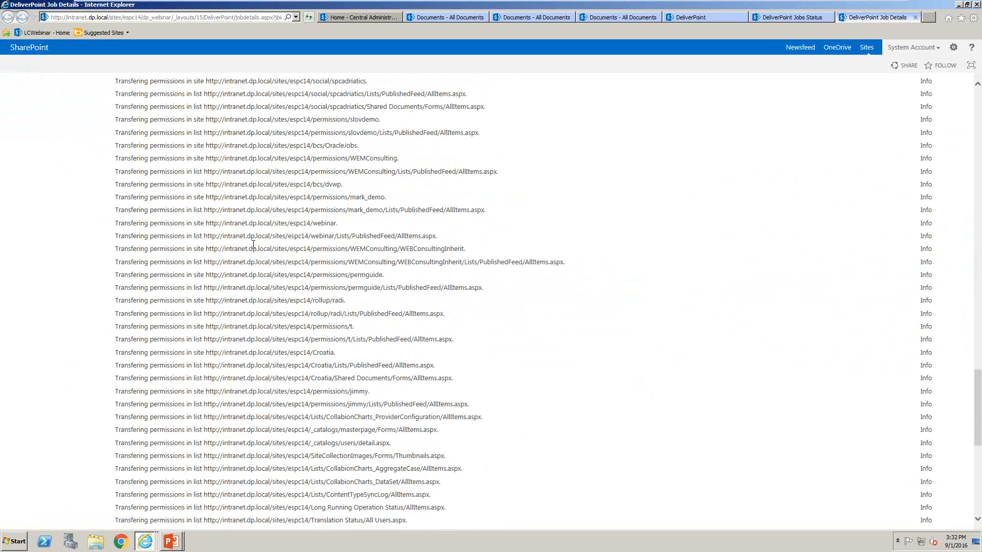
scroll(253, 244, up, 20)
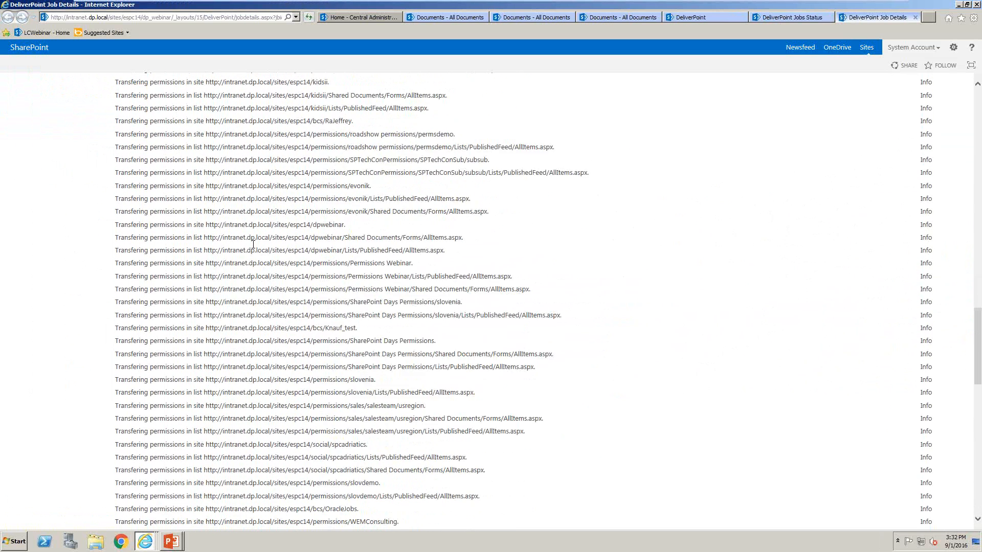
scroll(252, 246, up, 10)
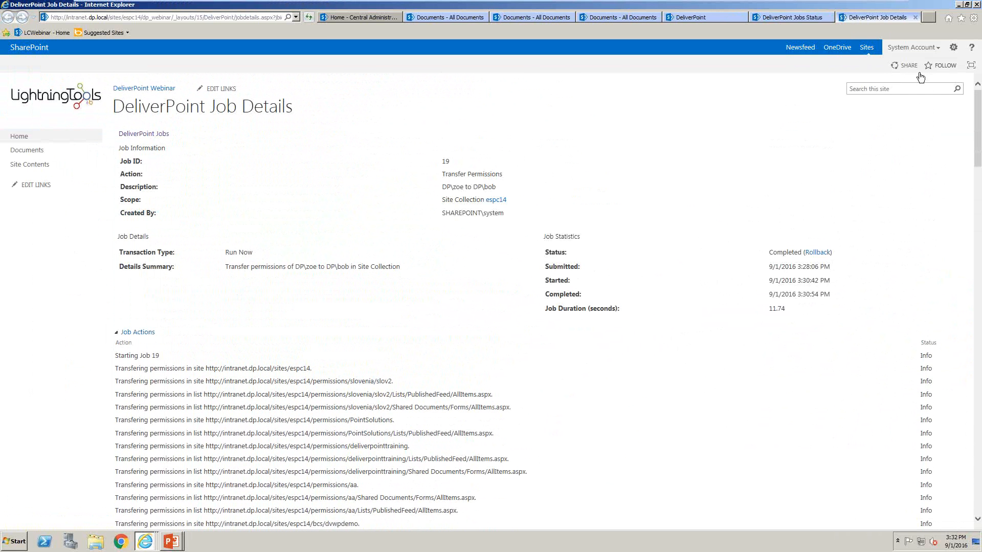
click(916, 18)
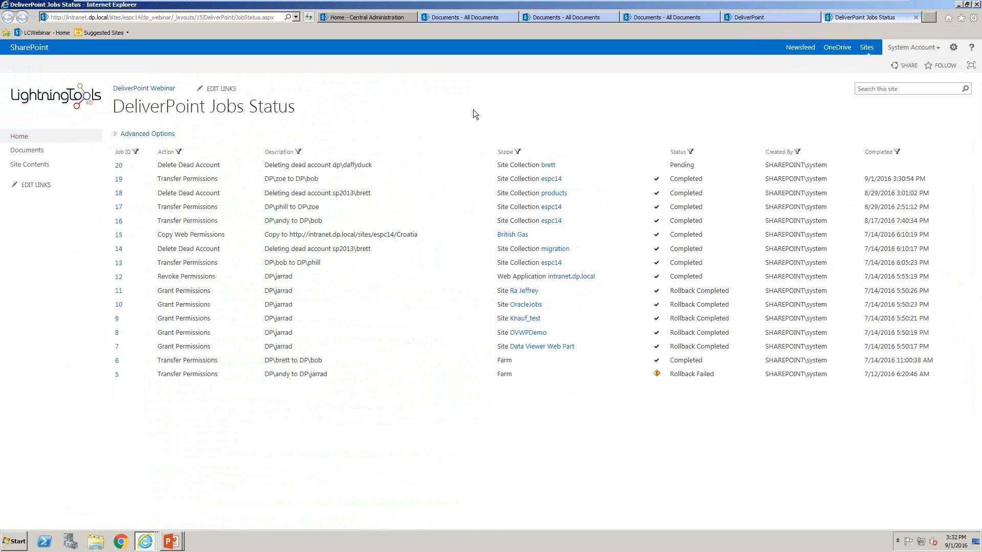
click(916, 17)
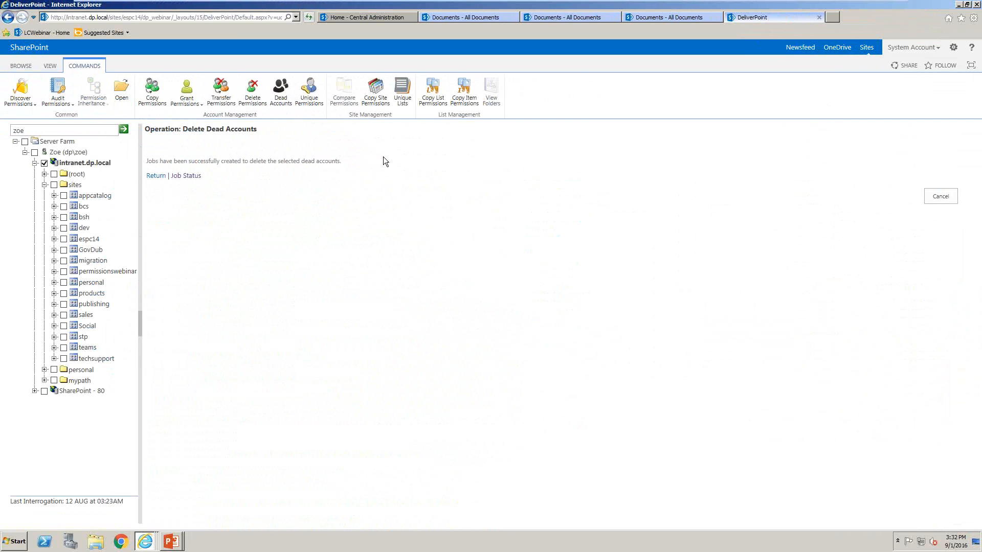
Start Copy Site Permissions with the espc14 Demo site under intranet.dp.local as the source site
click(385, 97)
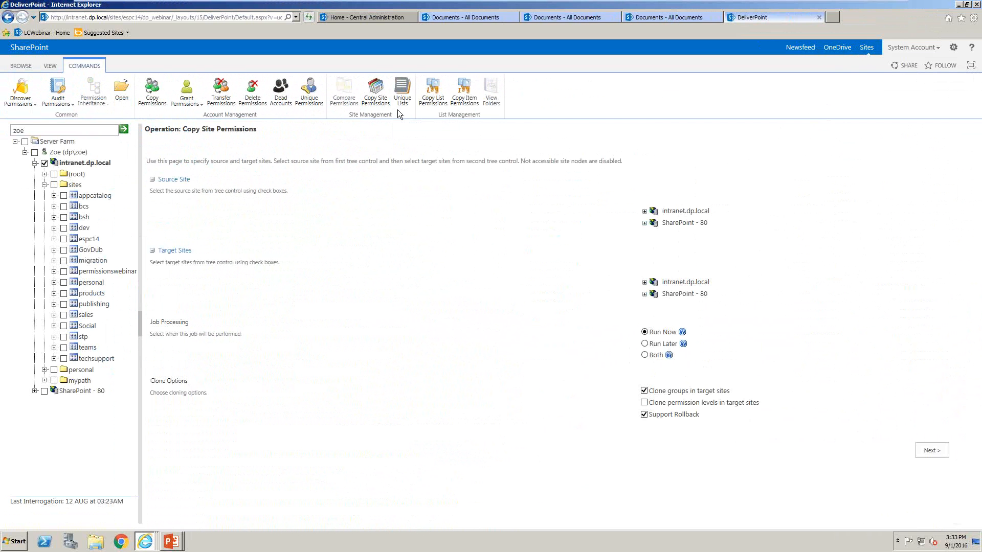
click(644, 212)
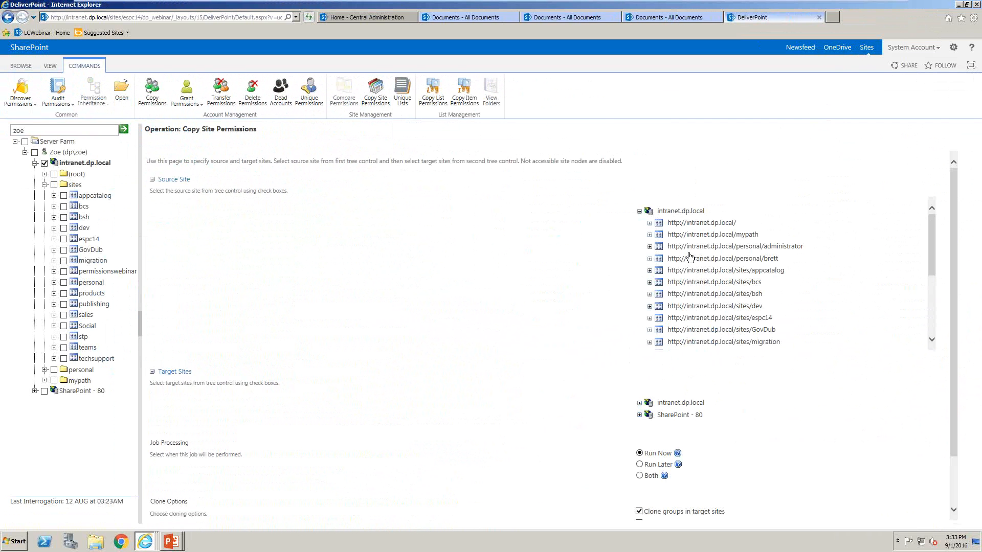
click(649, 319)
click(681, 330)
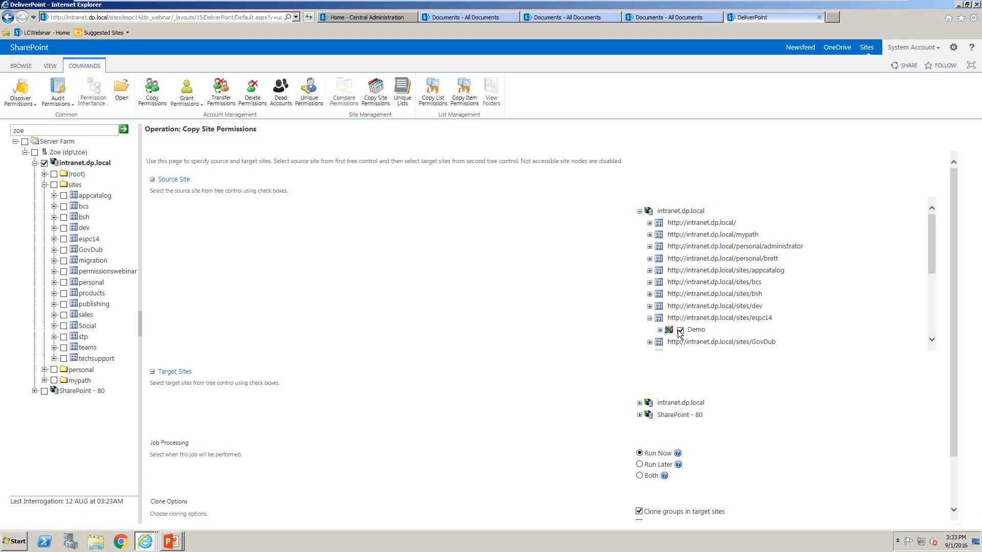
Set the first DeliverPoint Webinar site under espc14 Demo as the copy target and submit the job to run now
click(639, 404)
scroll(700, 414, down, 1)
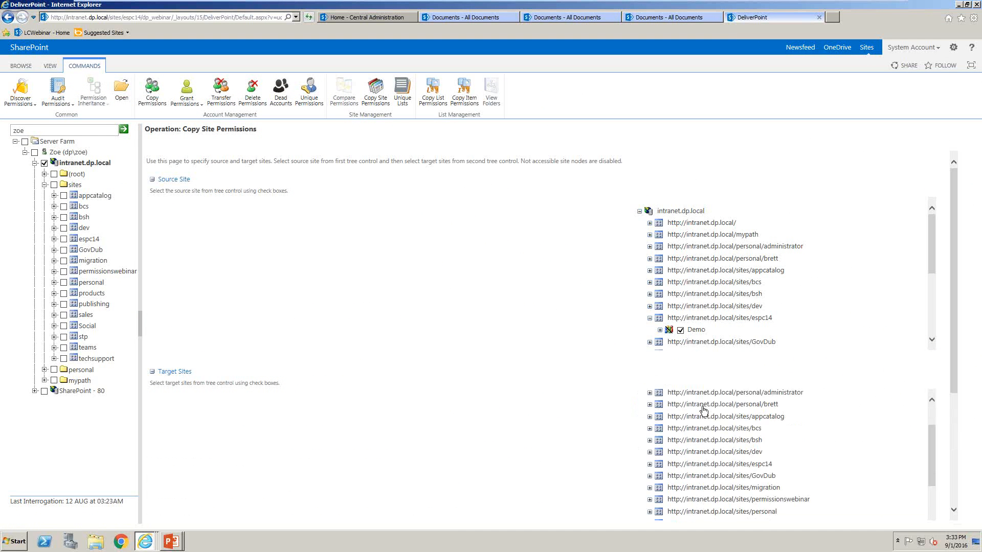
click(649, 464)
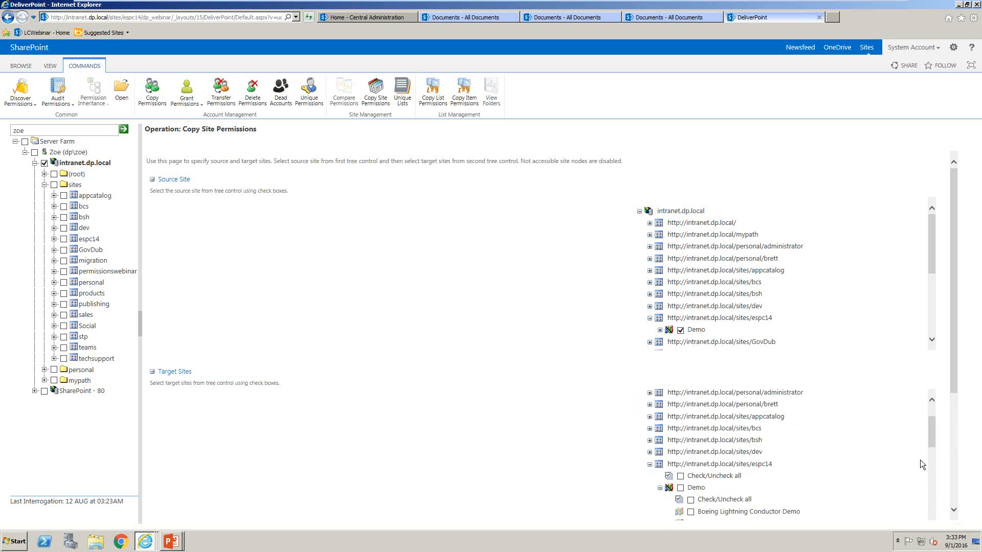
drag(931, 441, 931, 461)
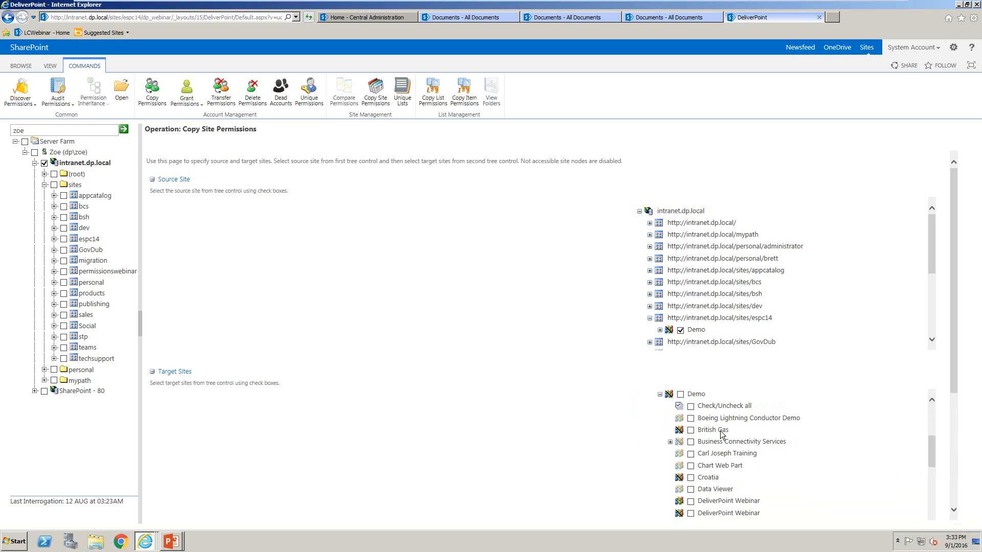
click(690, 502)
drag(956, 251, 947, 416)
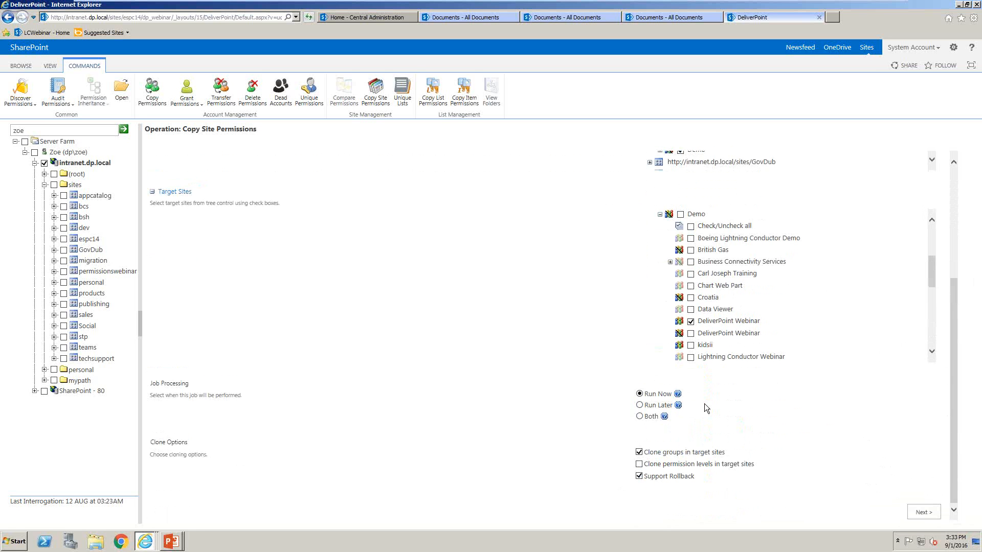
click(926, 514)
click(894, 276)
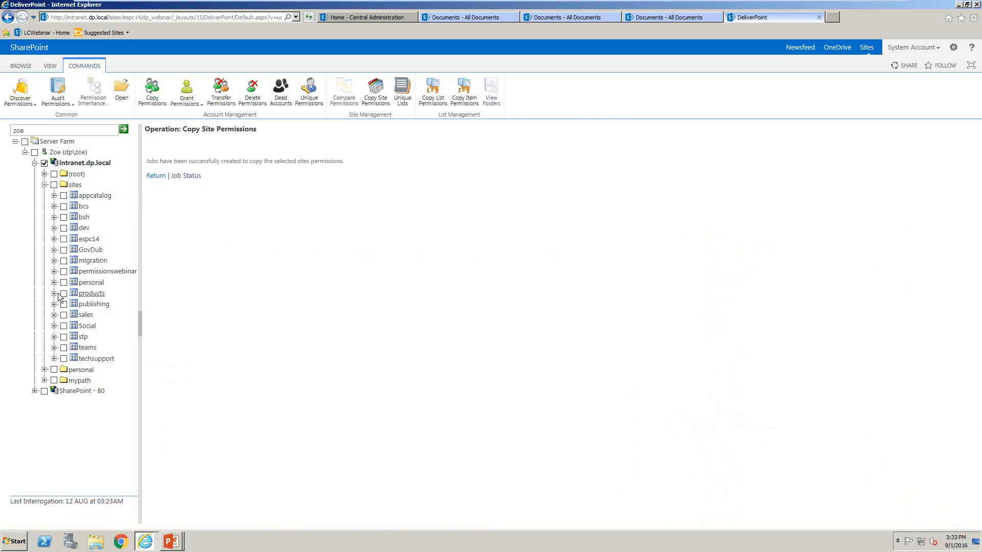
Audit permissions on the espc14 site collection and show changes after 6/1/2016
click(63, 239)
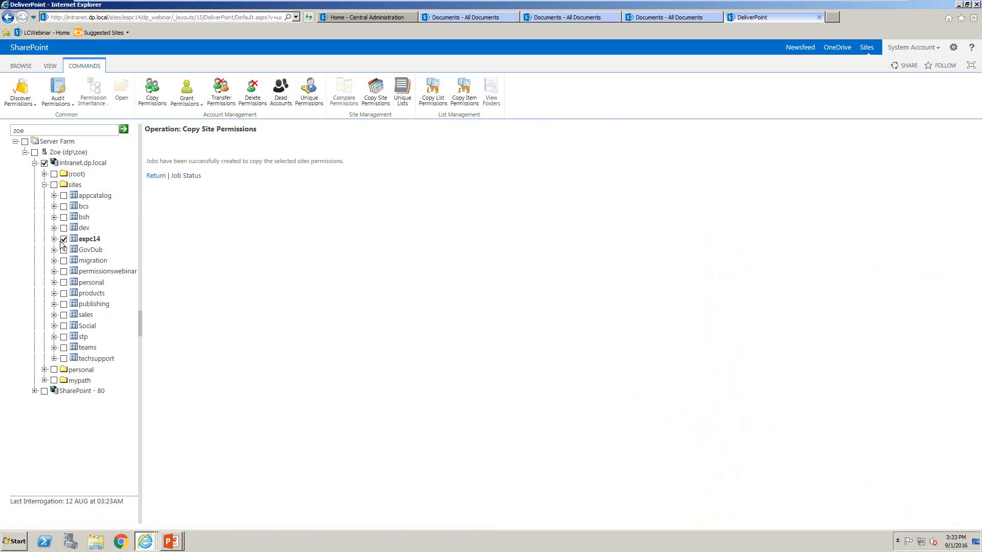
click(57, 92)
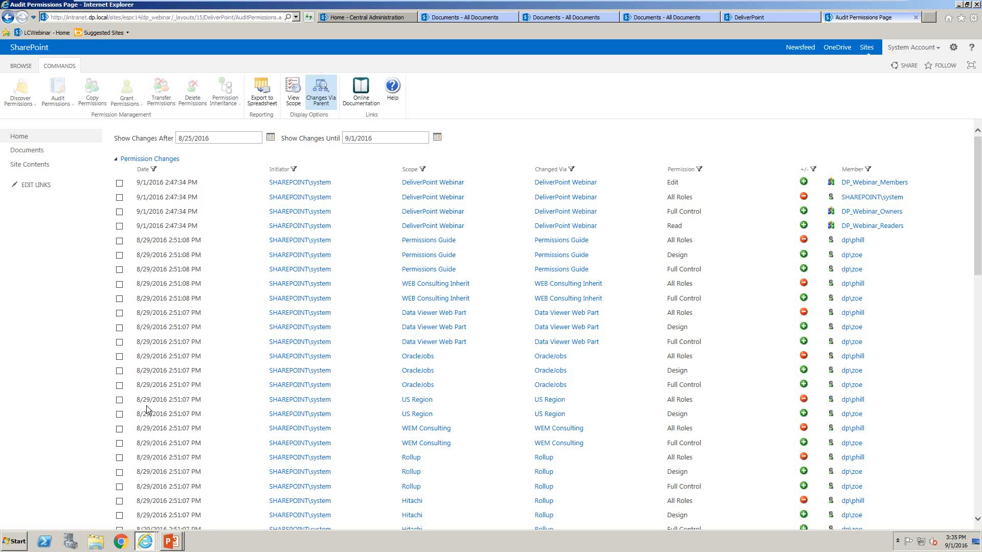
click(270, 138)
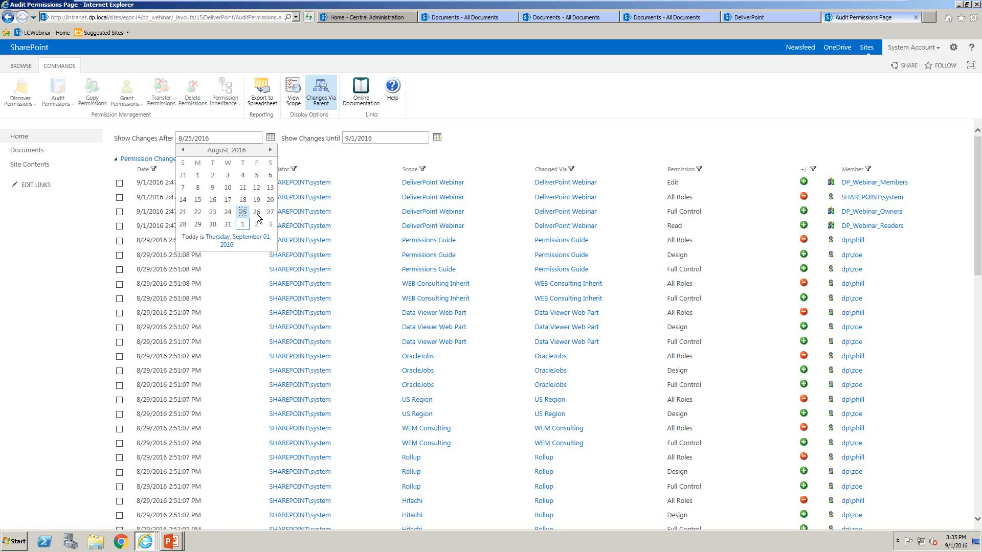
click(184, 152)
click(183, 151)
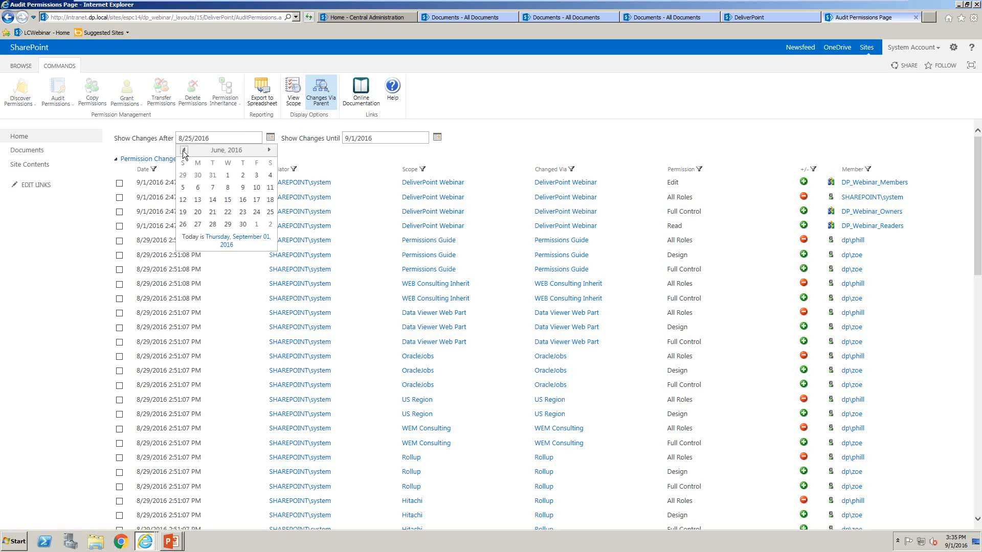
click(228, 175)
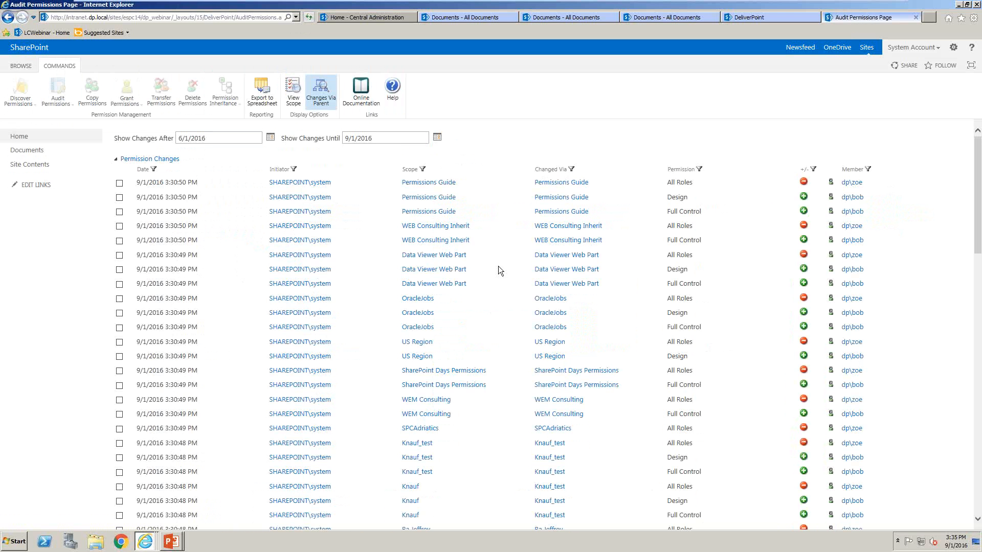
Examine the audited permission, inheritance, group member and deleted user or group changes for espc14, and close the audit page
scroll(463, 346, down, 1)
scroll(462, 346, down, 10)
scroll(463, 346, up, 5)
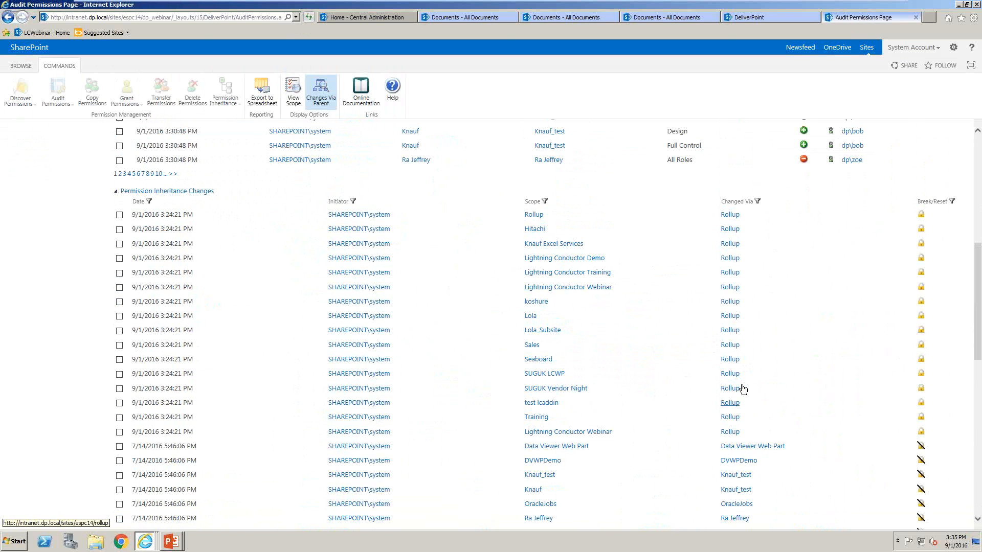
drag(743, 390, 467, 235)
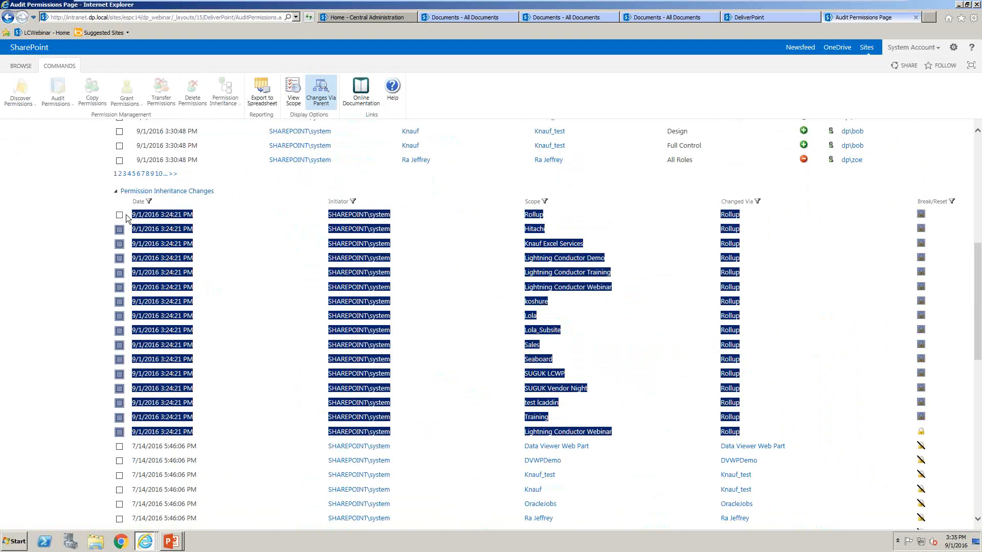
click(780, 283)
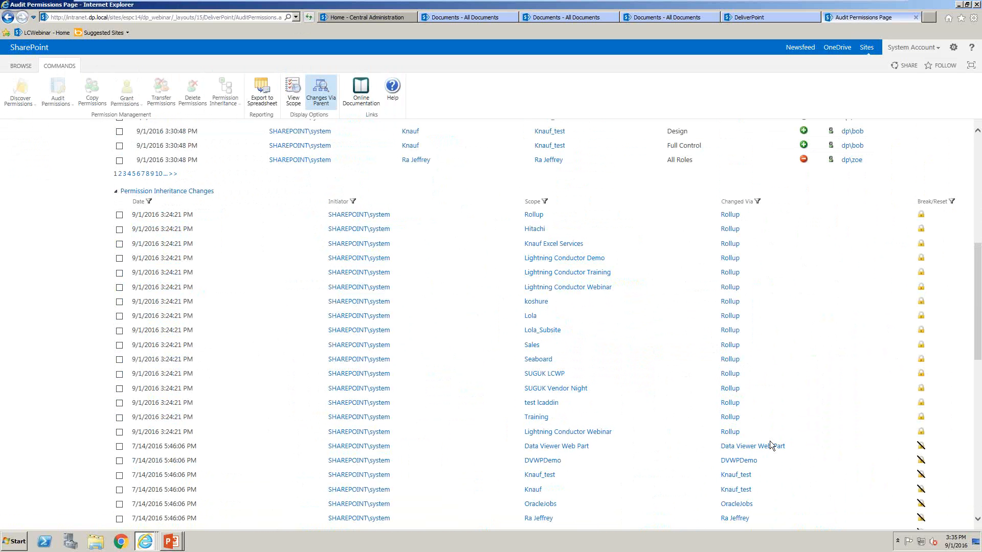
scroll(769, 441, down, 5)
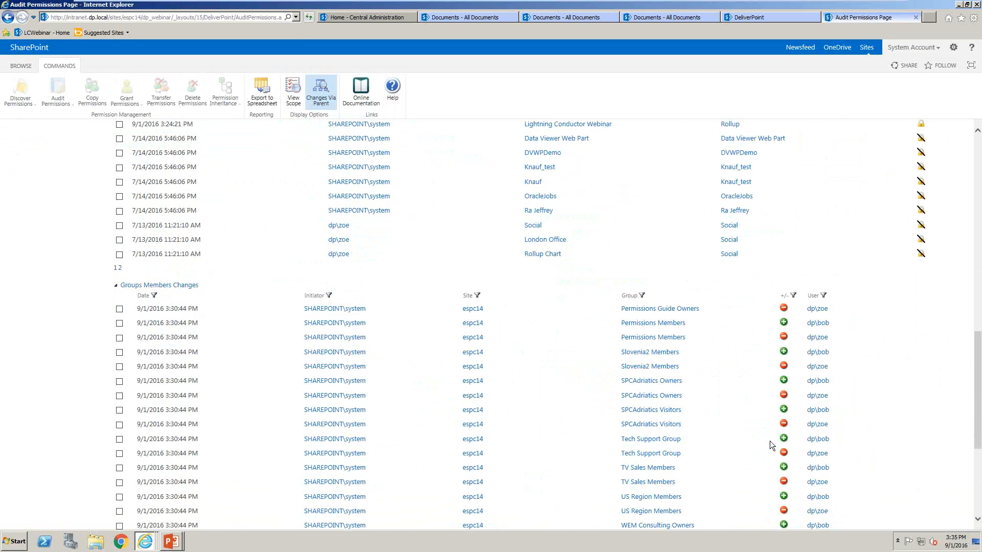
scroll(769, 441, up, 2)
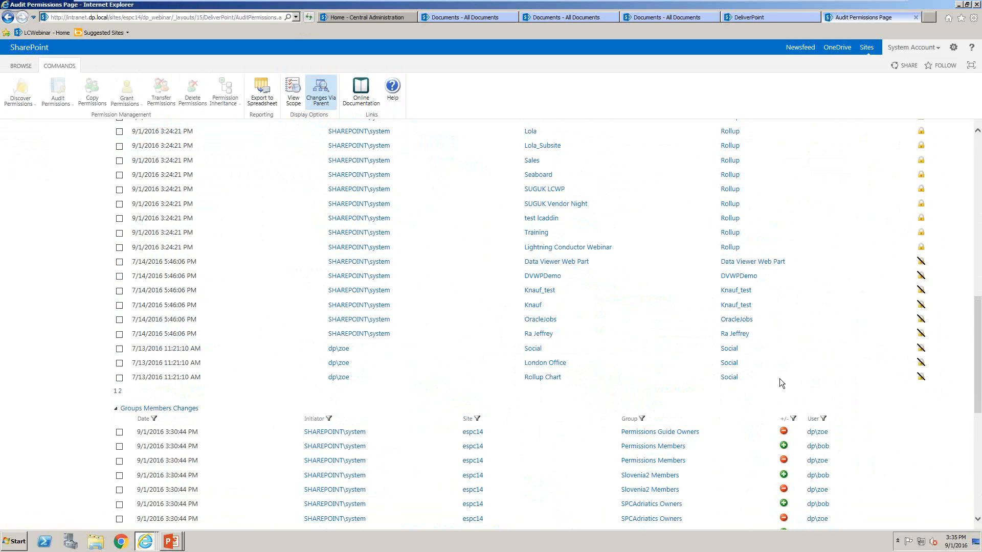
scroll(779, 378, down, 4)
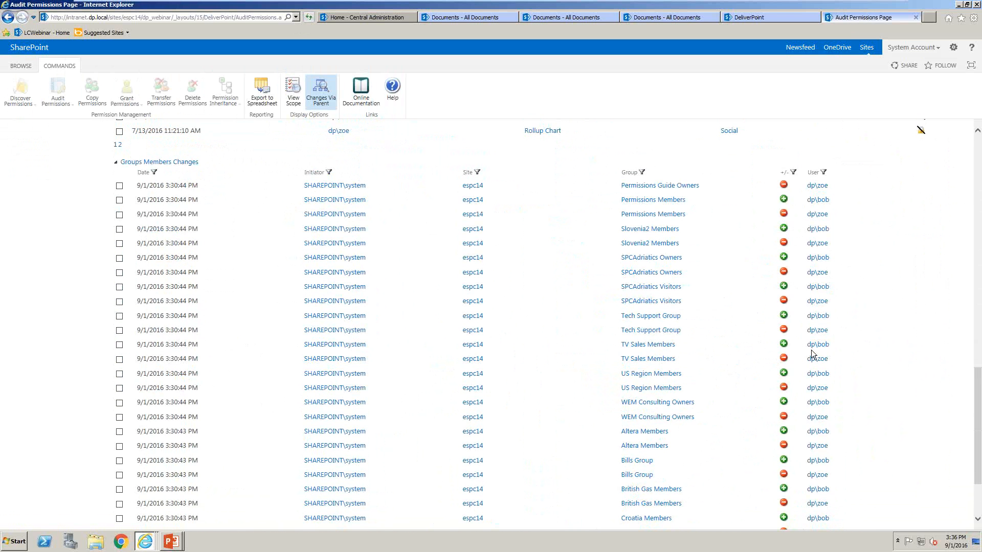
scroll(872, 415, down, 3)
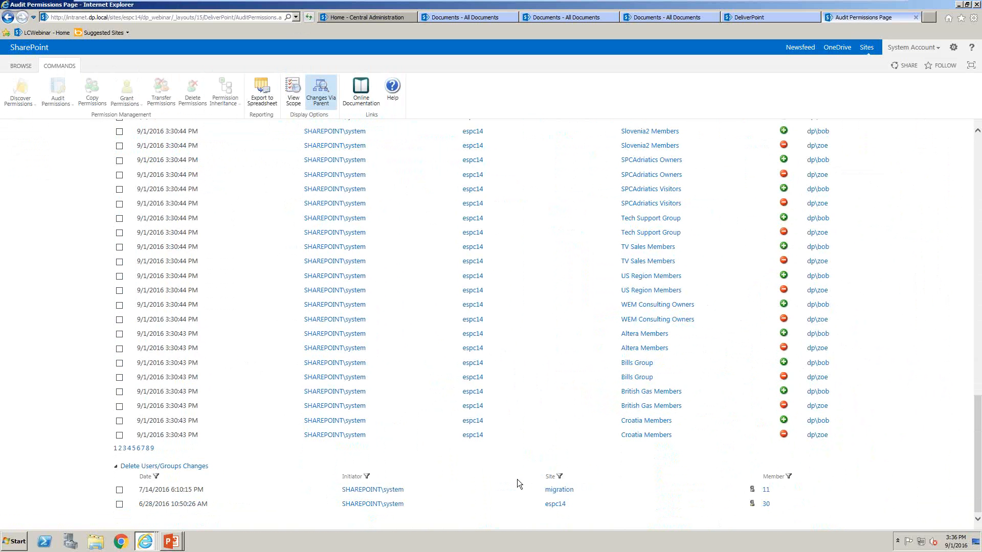
scroll(517, 480, up, 15)
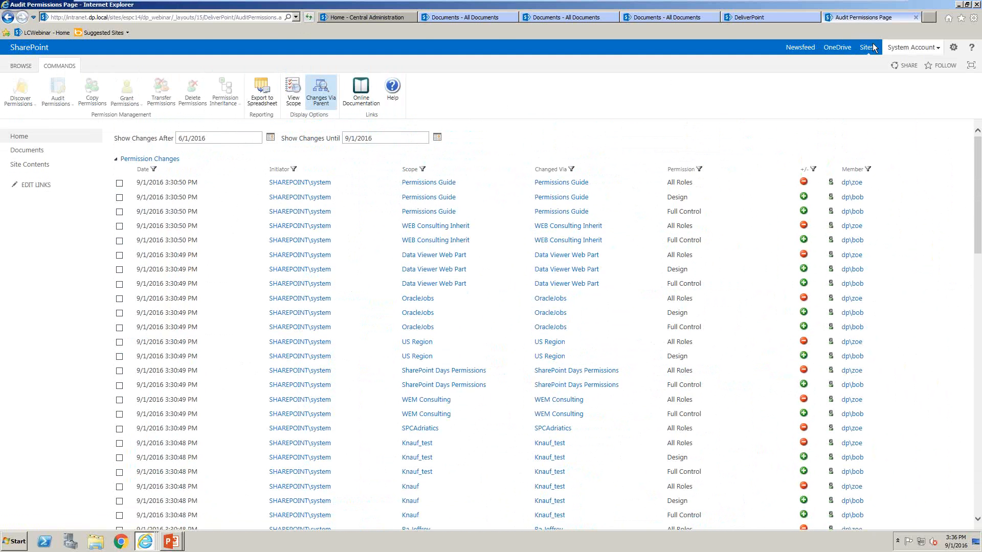
click(915, 17)
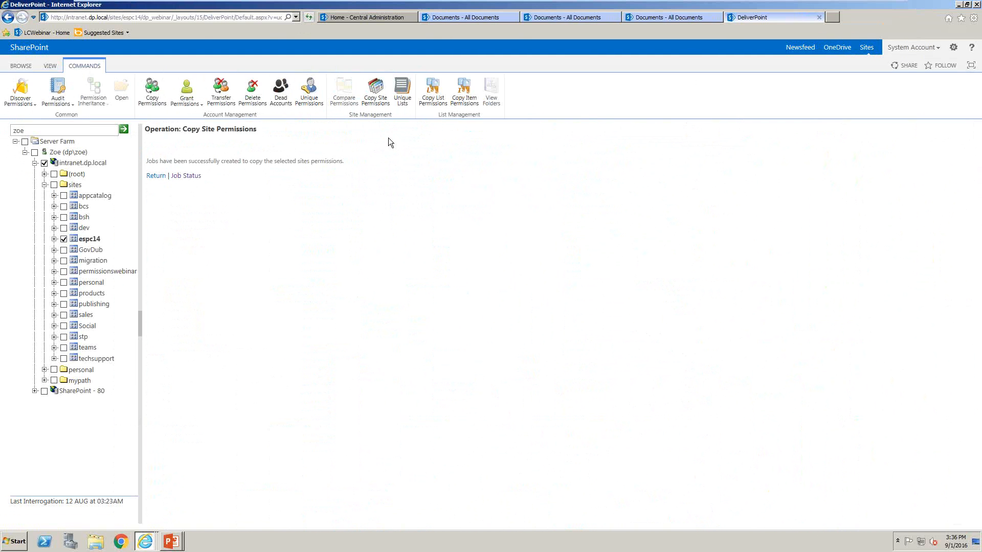
Select the products site collection instead of espc14 and open the auditing settings
click(64, 239)
click(63, 294)
click(66, 103)
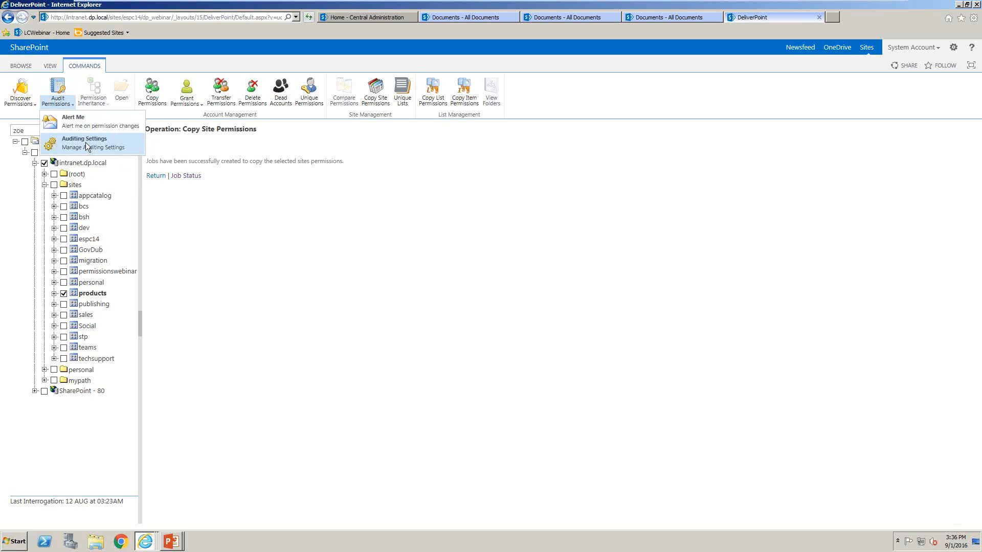
click(81, 142)
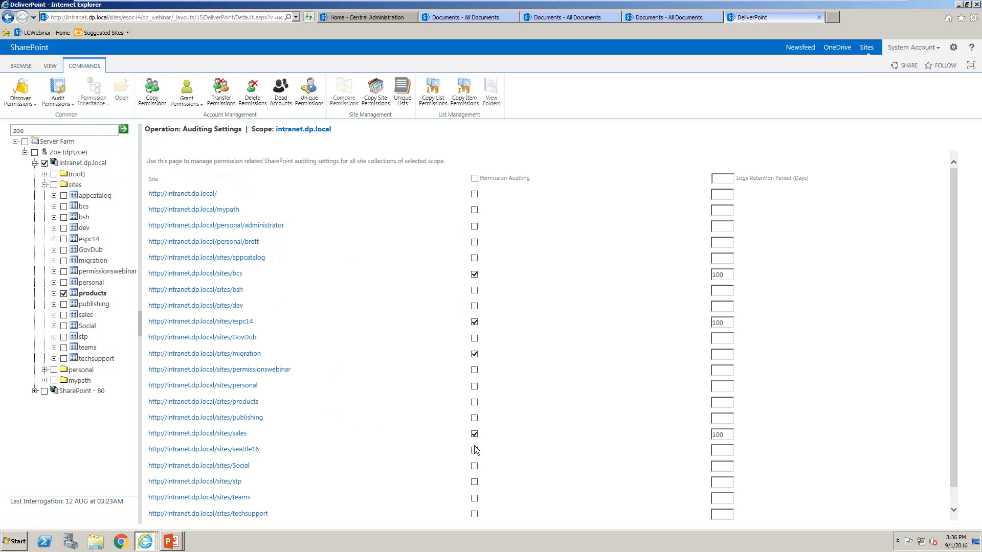
Enable permission auditing for the Social site collection and set its logs retention period to 365 days
click(474, 466)
text(365)
click(817, 363)
Open permission change alert management for intranet.dp.local and products, and include child scopes
click(64, 102)
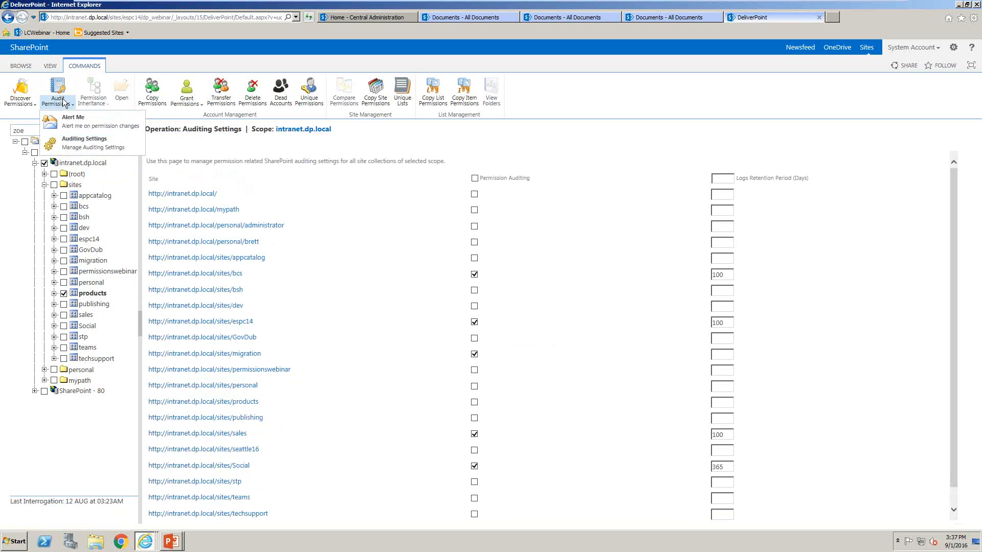
click(82, 123)
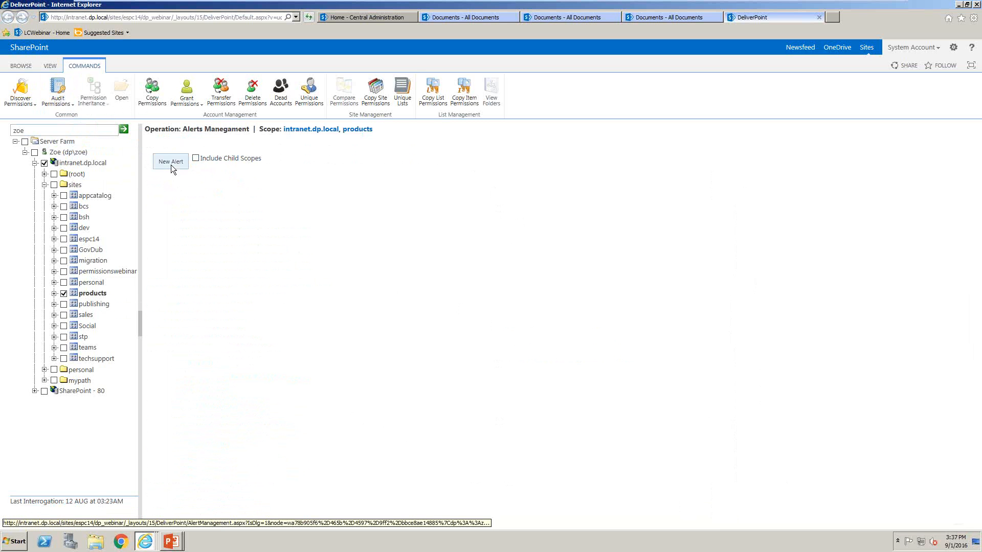
click(196, 158)
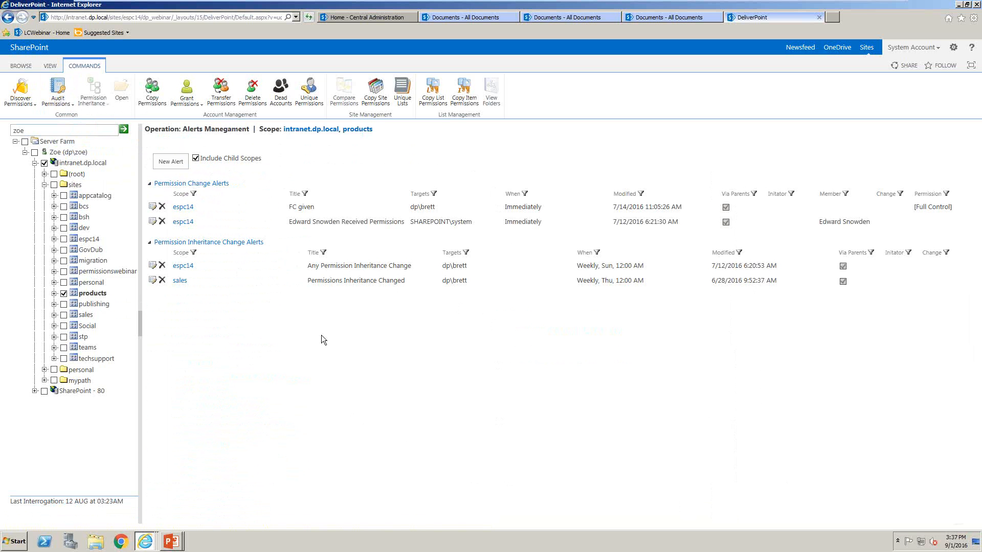
Start a new alert titled "Notify me of Full Control being granted"
click(171, 161)
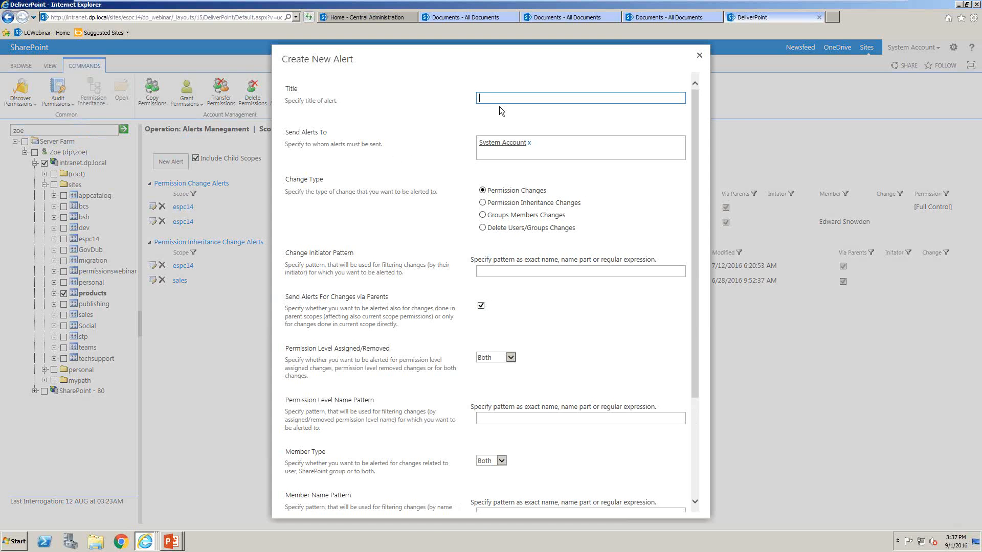
text(N)
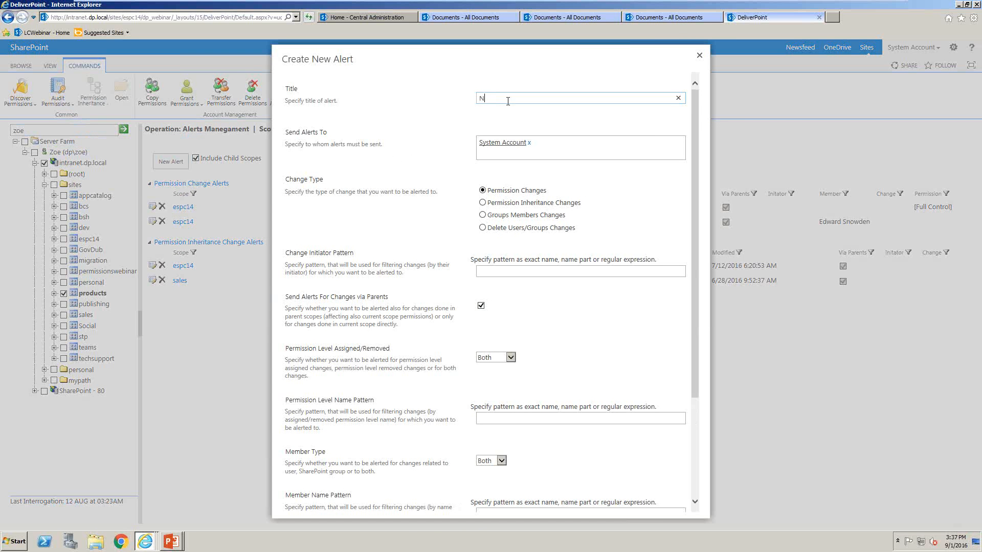
text(otify me of Full Control being granted)
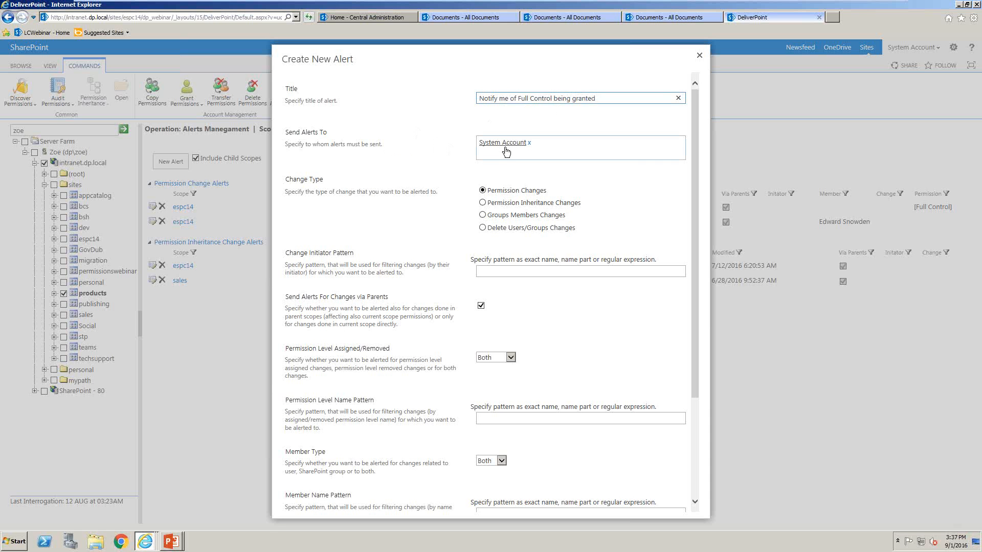
Replace System Account as the alert recipient with the intended individual user's account
click(529, 143)
text(brett)
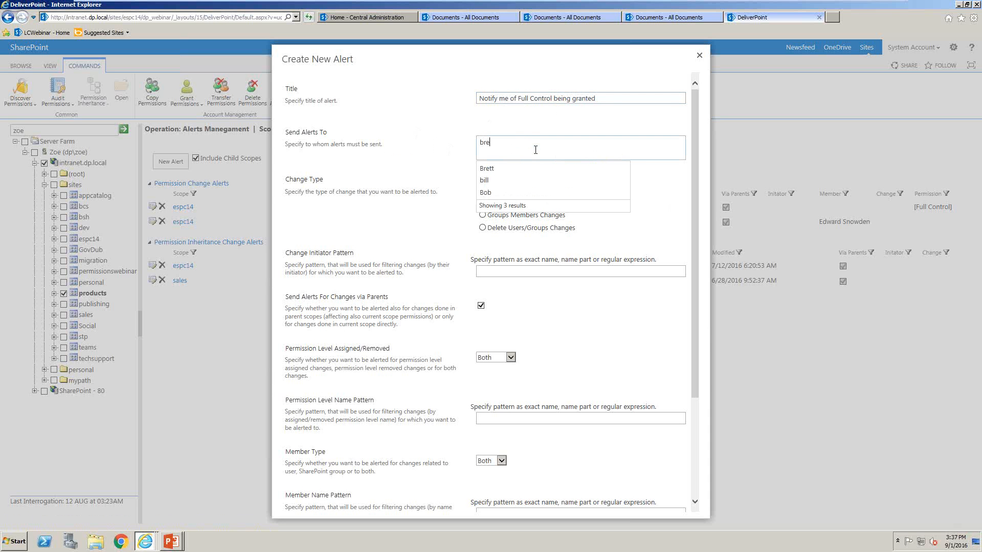
click(510, 169)
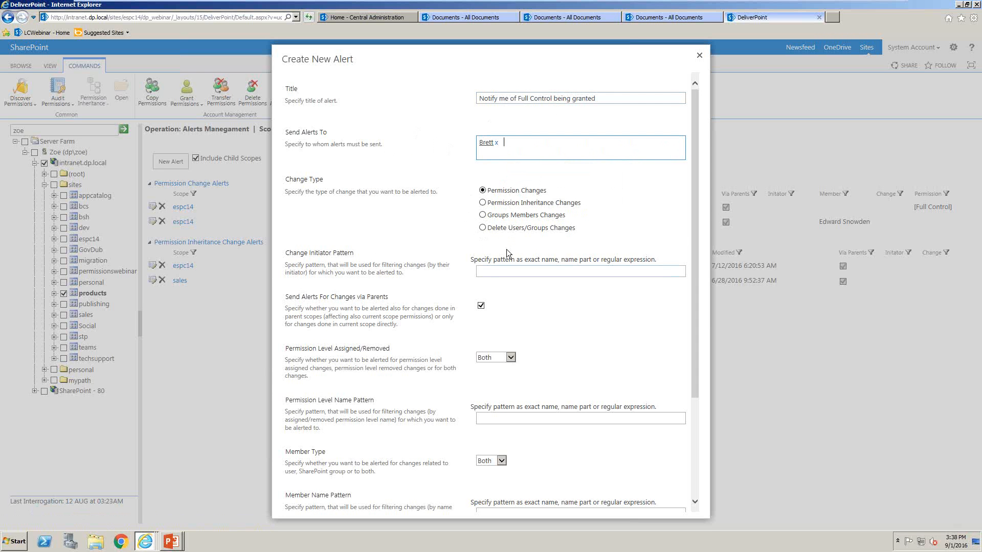
Try a user's name as the alert's change initiator pattern and clear it again
click(511, 273)
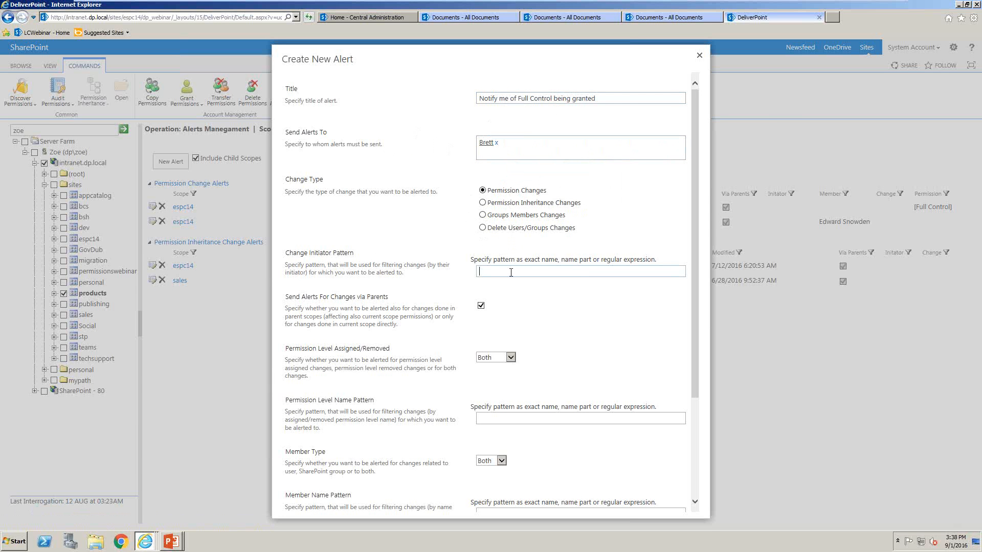
text(bob)
key(BackSpace)
key(BackSpace)
key(BackSpace)
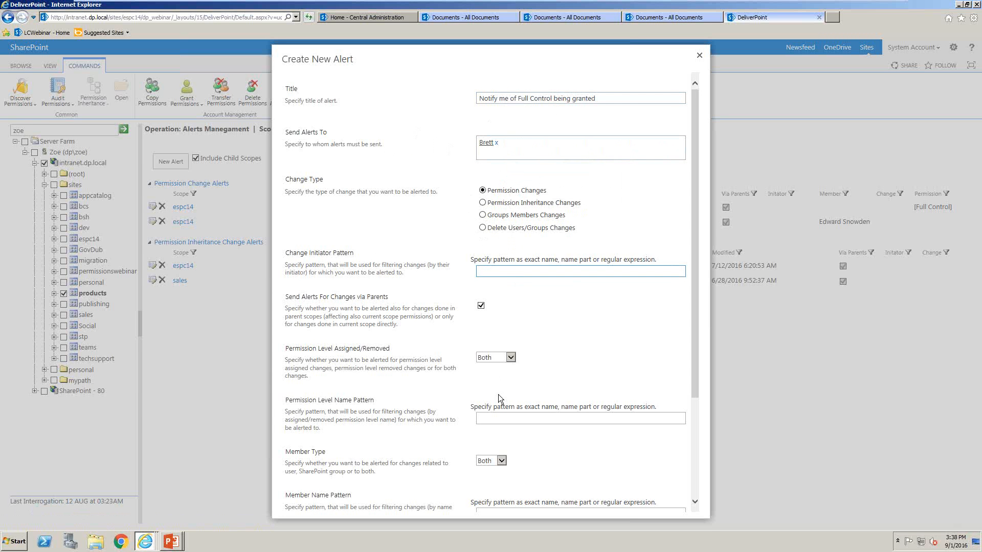
Set the alert's permission level name pattern to [Full Control]
click(494, 421)
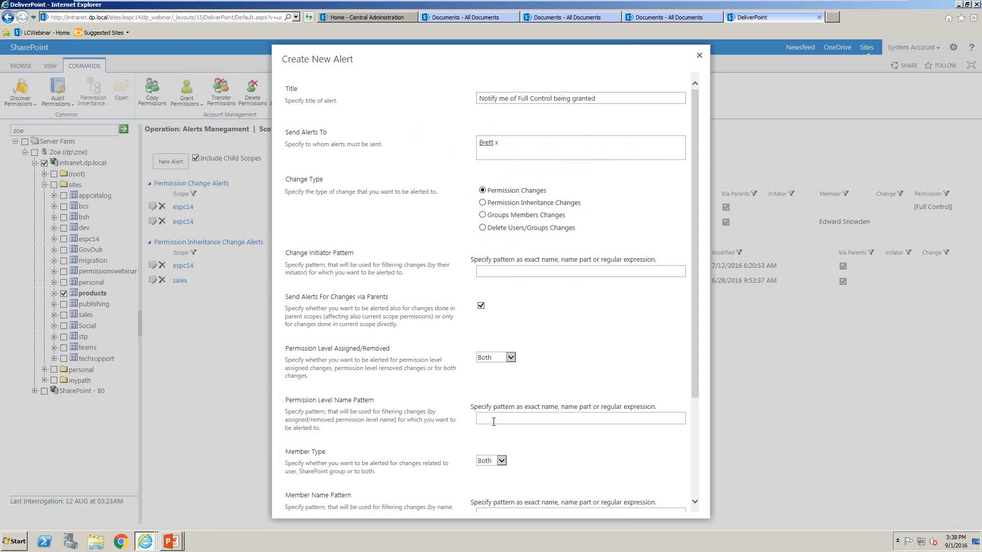
text([Full Control)
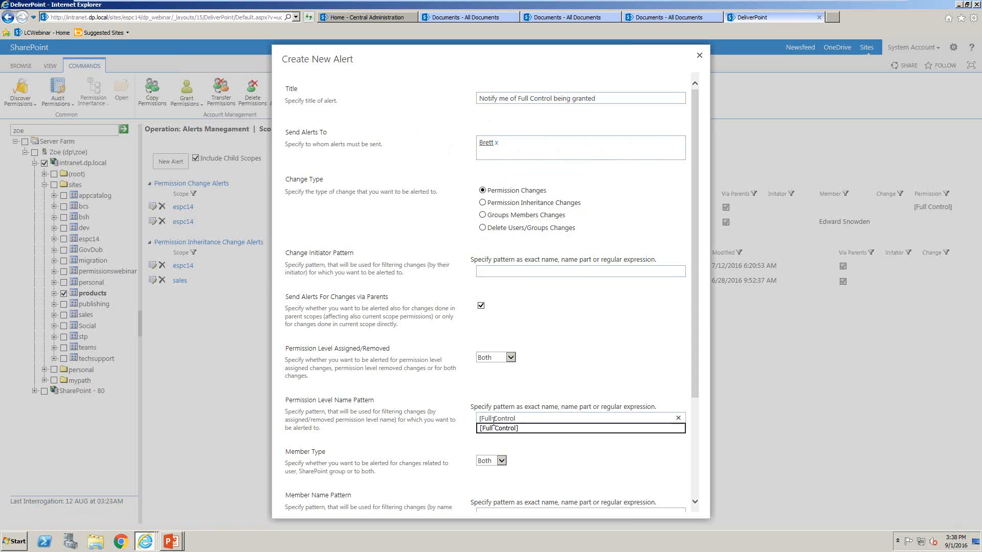
click(540, 429)
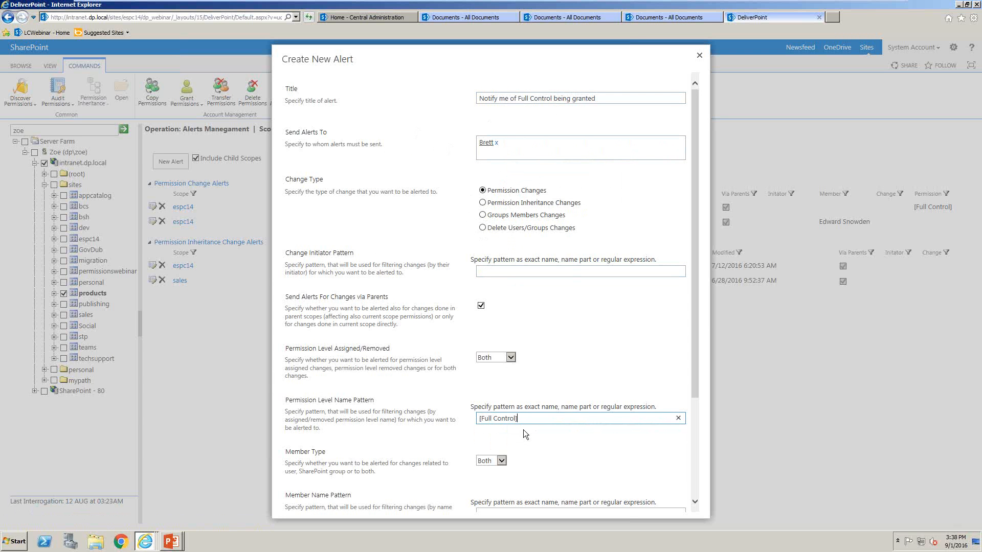
Try a suggested person's name as the alert's member name pattern and clear it again
drag(692, 360, 695, 428)
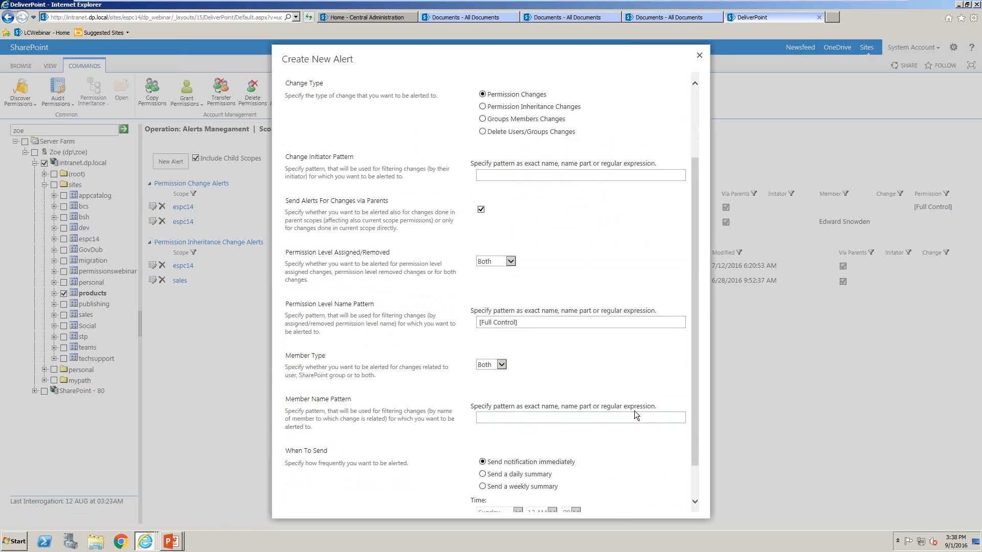
click(617, 418)
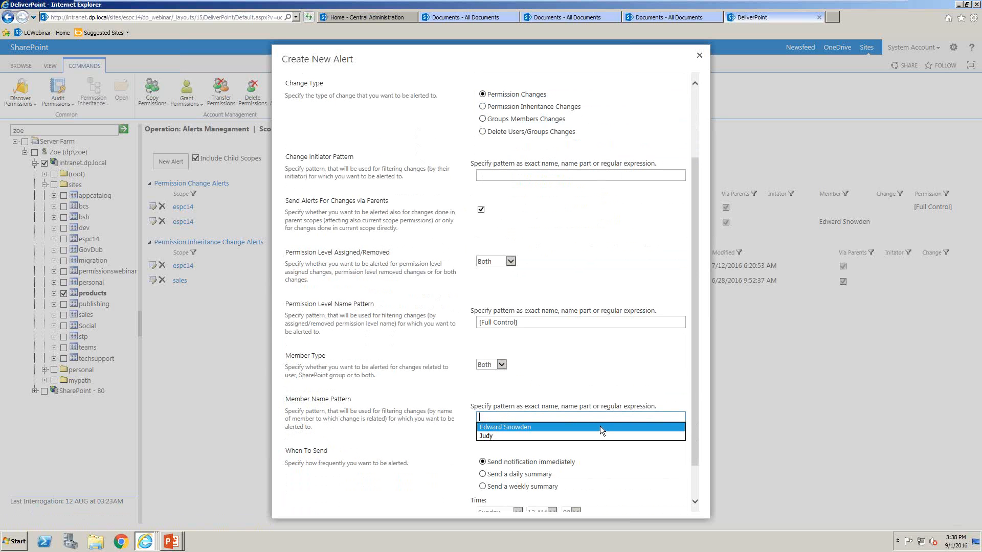
click(600, 426)
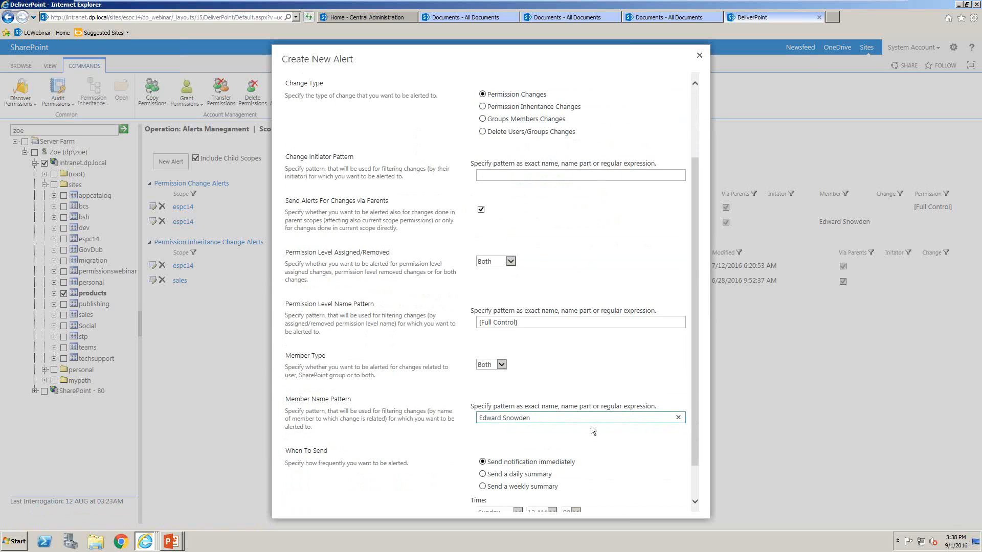
triple_click(539, 422)
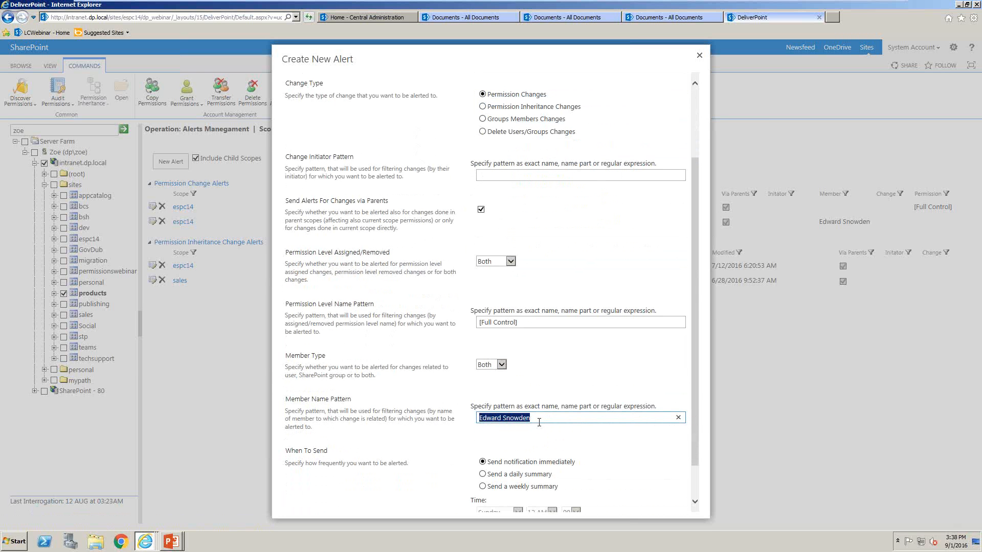
key(BackSpace)
Create the Full Control alert, keeping the remaining notification options at their defaults
triple_click(533, 323)
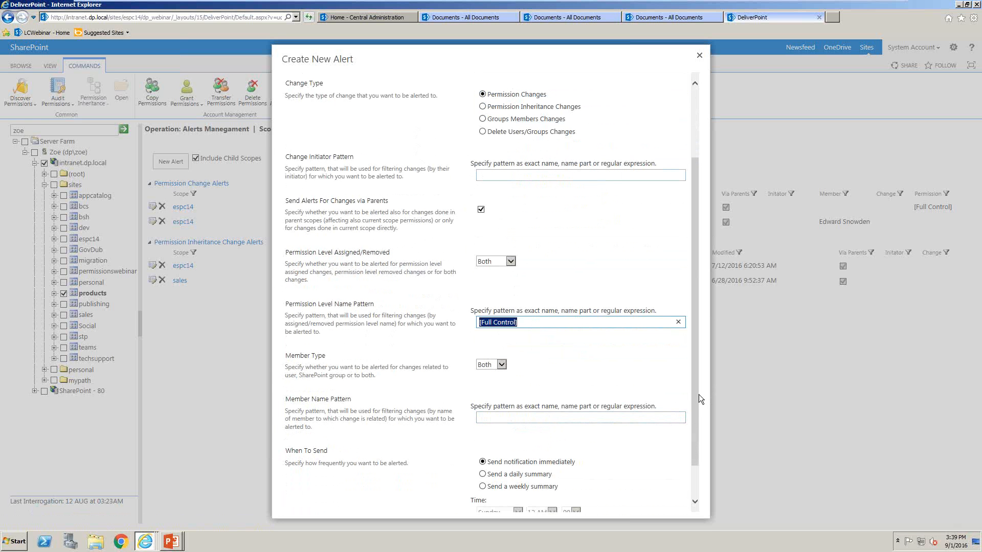
drag(698, 398, 698, 425)
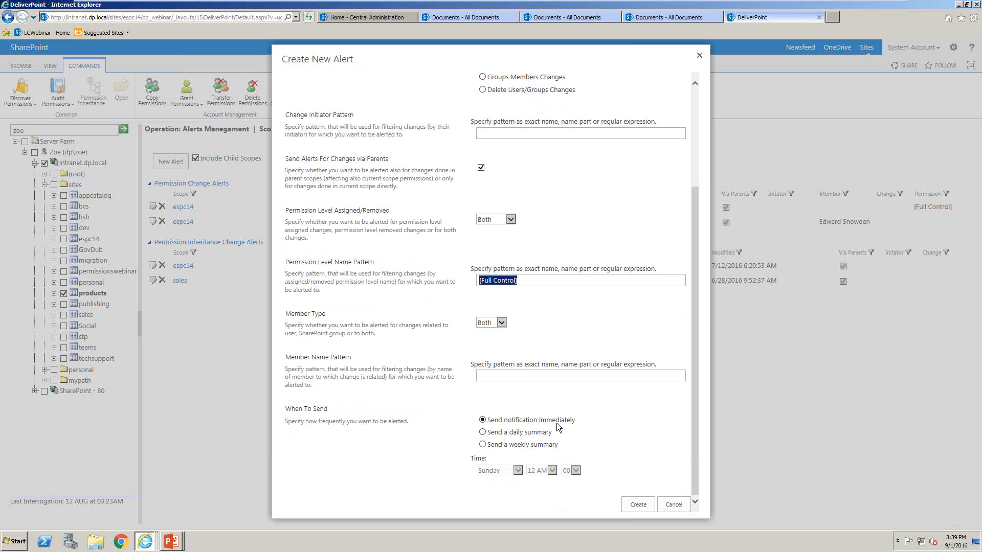
click(637, 502)
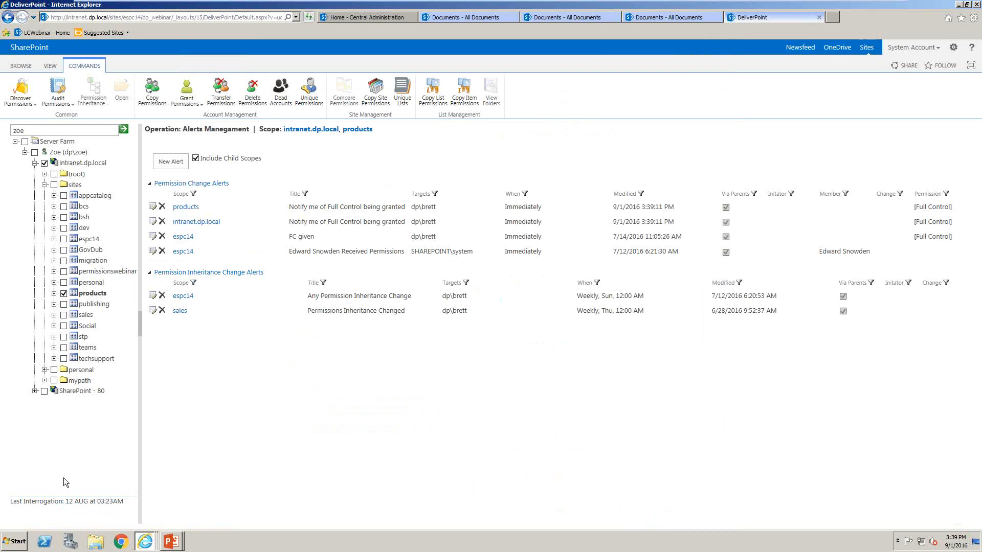
Switch to SharePoint Central Administration and open the Permissions settings in DeliverPoint Configuration
click(356, 16)
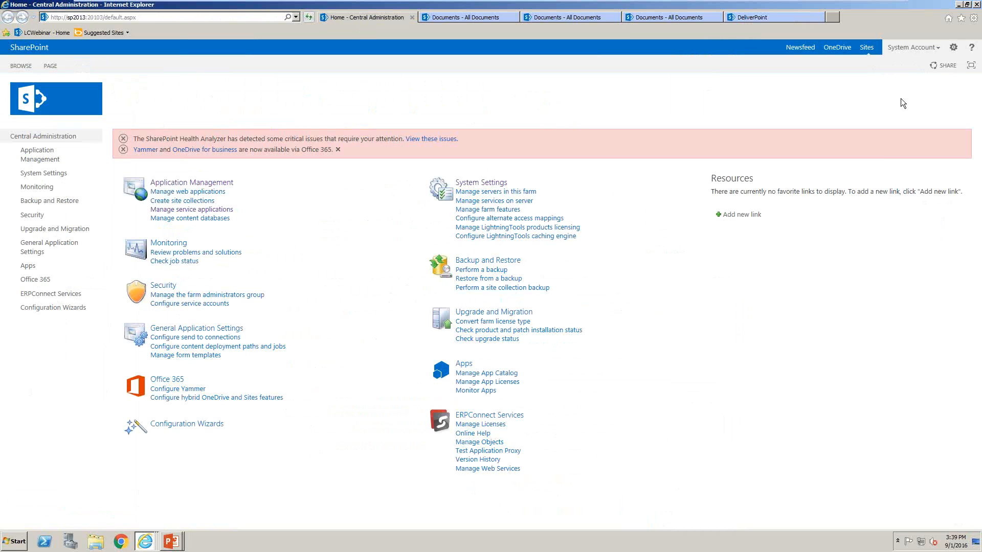
click(953, 47)
click(910, 194)
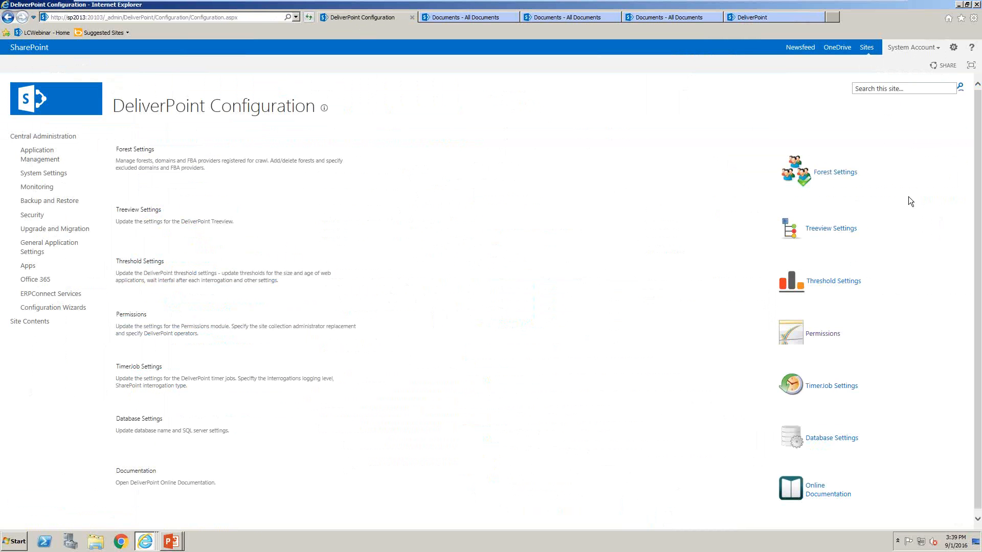
click(808, 332)
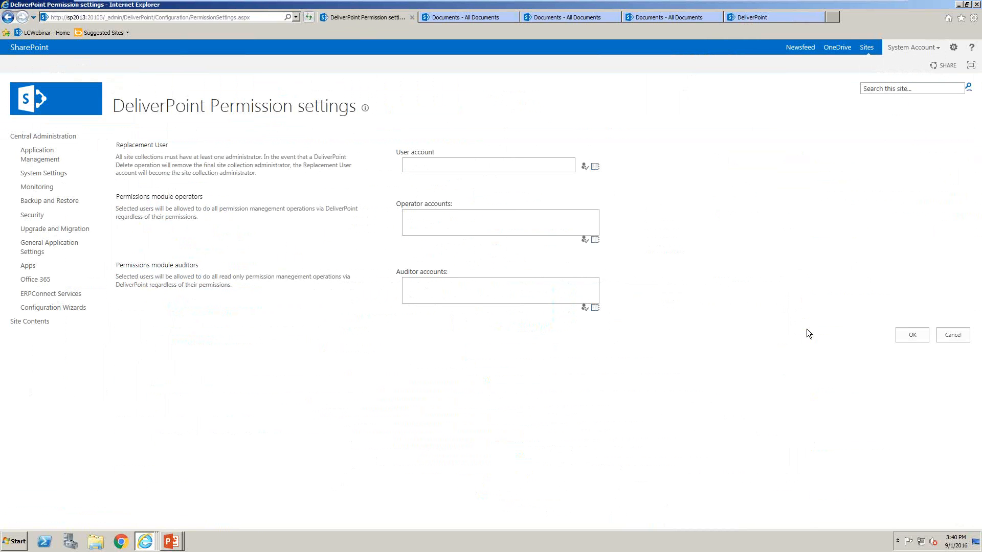
Try adding a dp domain user to the permissions module auditors and resolve the account name
click(492, 299)
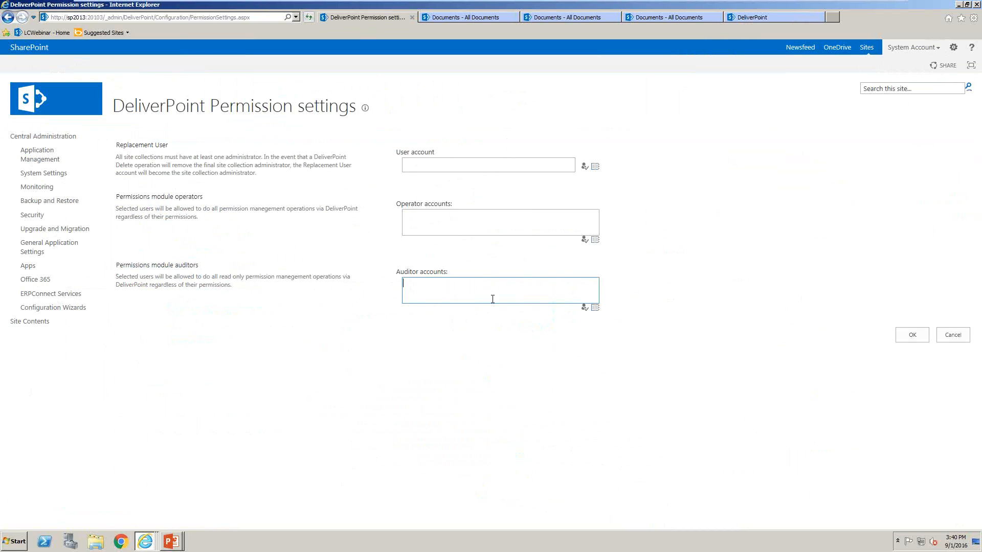
text(dp\zoe)
click(584, 307)
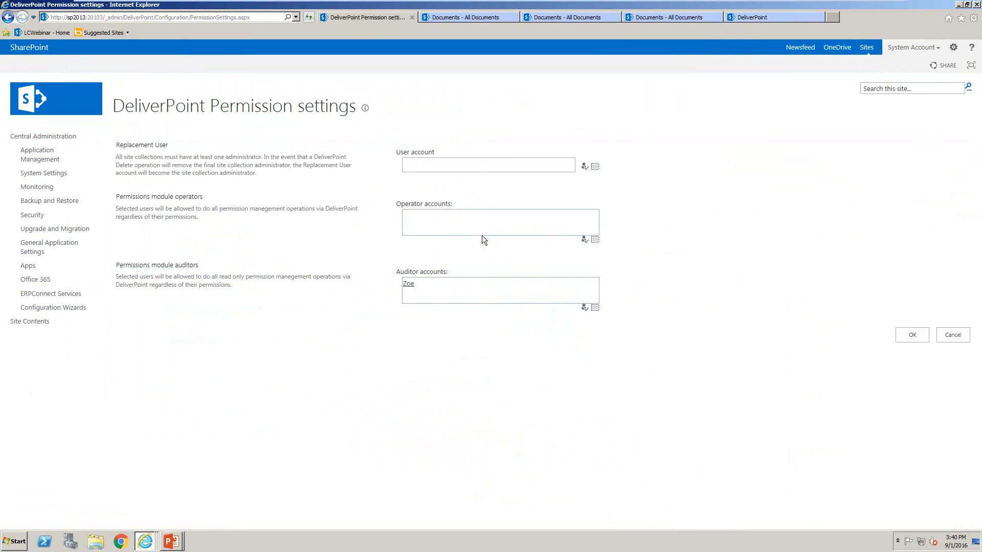
Try adding another dp domain user as a permissions module operator, resolve the name, and cancel the permission settings
click(470, 220)
text(dp\)
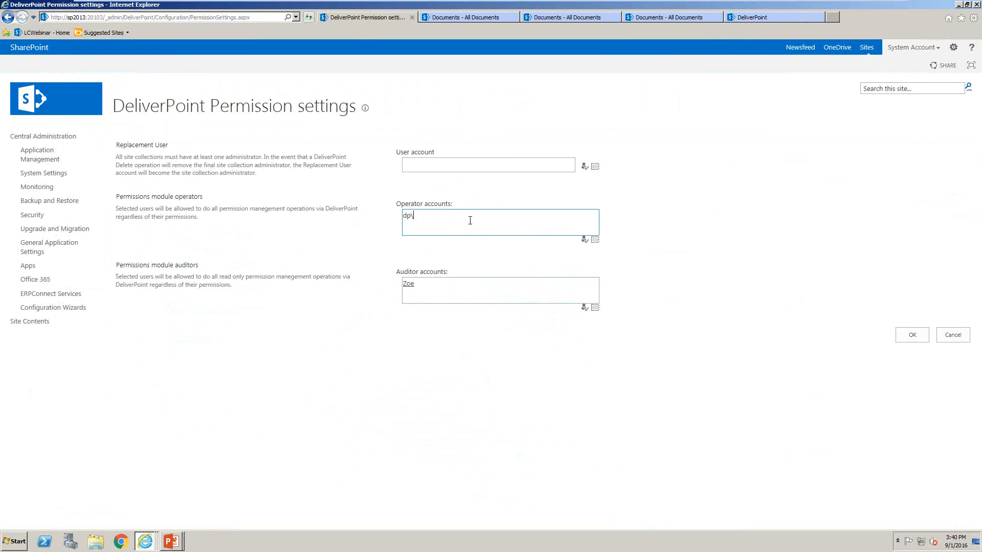
text(bob)
click(585, 241)
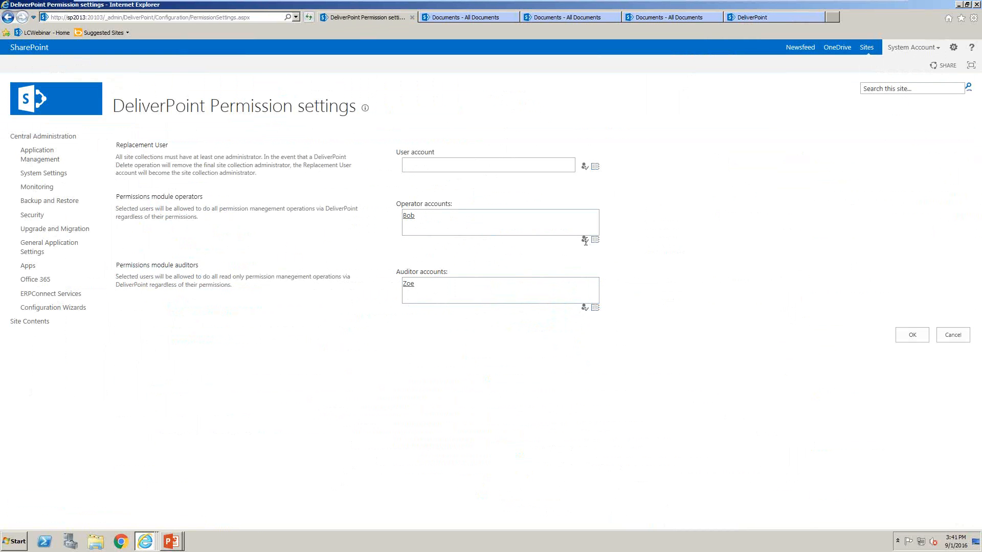
click(952, 335)
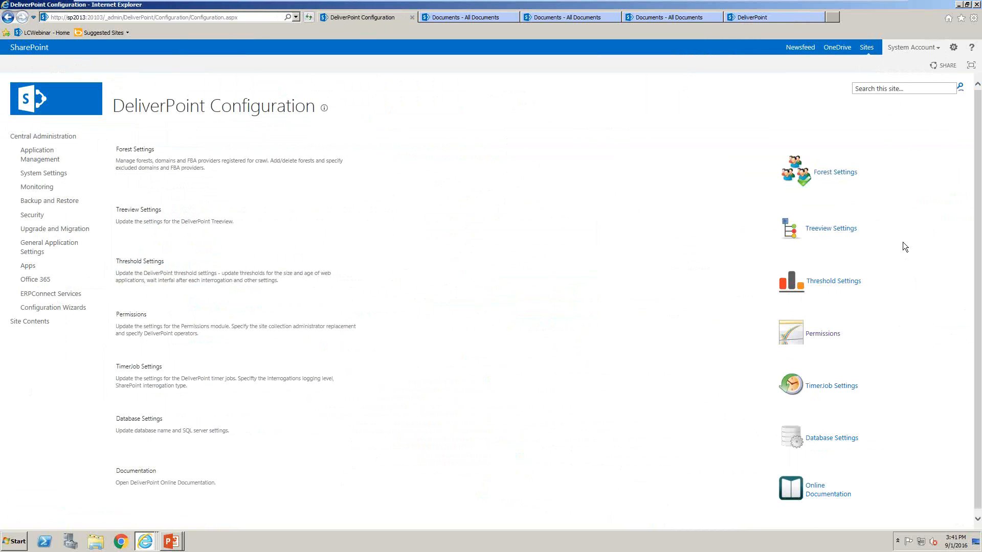
Open the DeliverPoint timer job settings and examine the crawl method, crawl resuming, logging level and list exclusion options
click(844, 387)
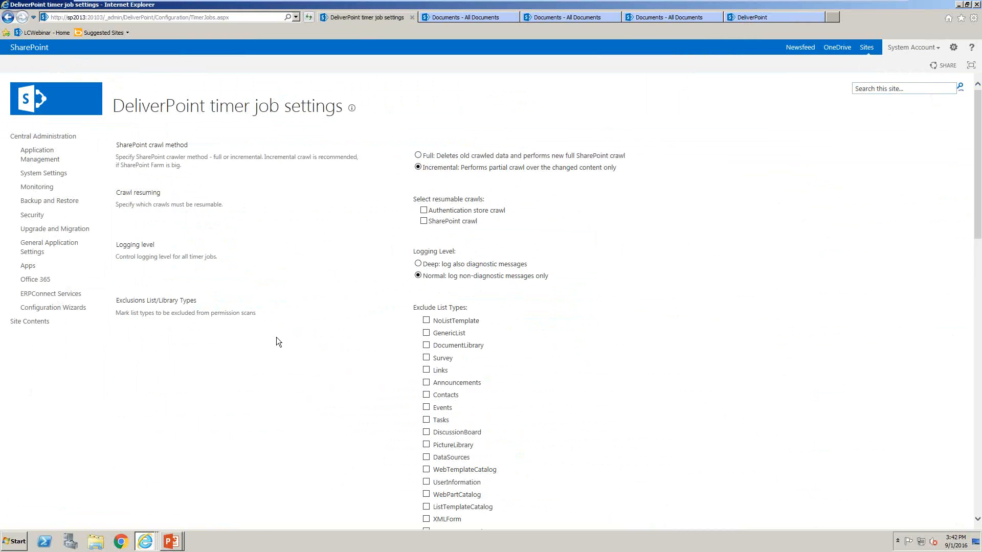
Switch to the PowerPoint slide show and advance to the "Where to Obtain DeliverPoint" slide
click(169, 540)
click(174, 519)
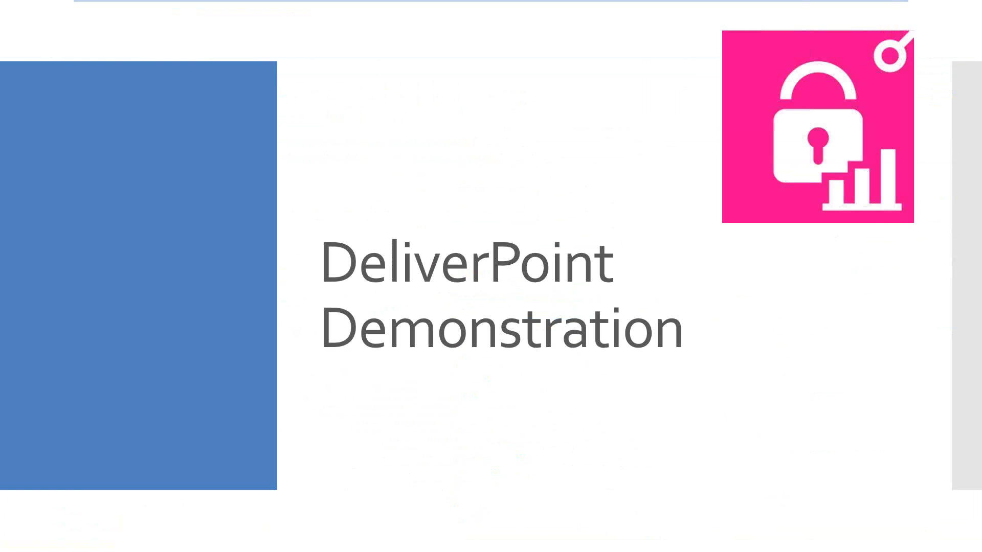
click(181, 518)
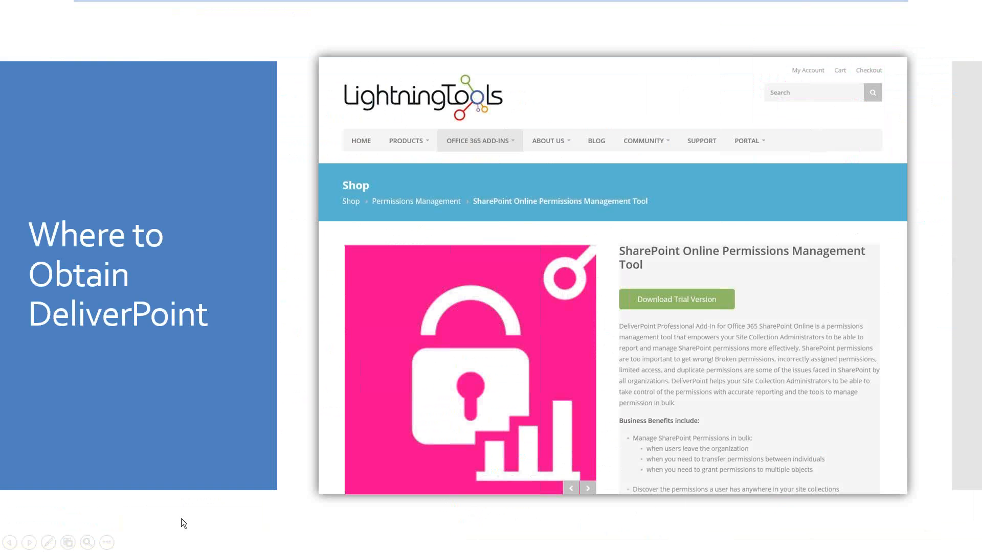
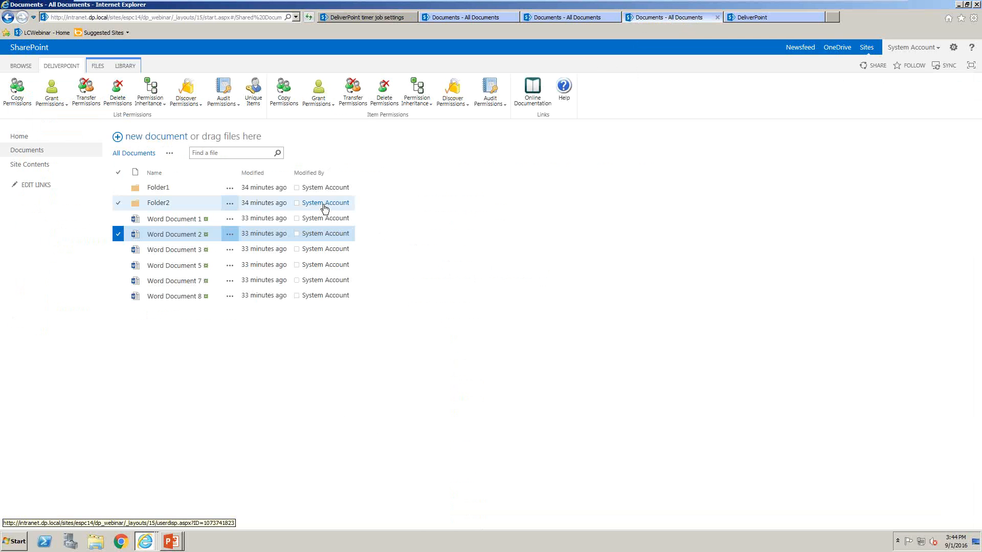
Discover the item permissions of Word Document 2 and try to export the results to a spreadsheet and open it
click(454, 91)
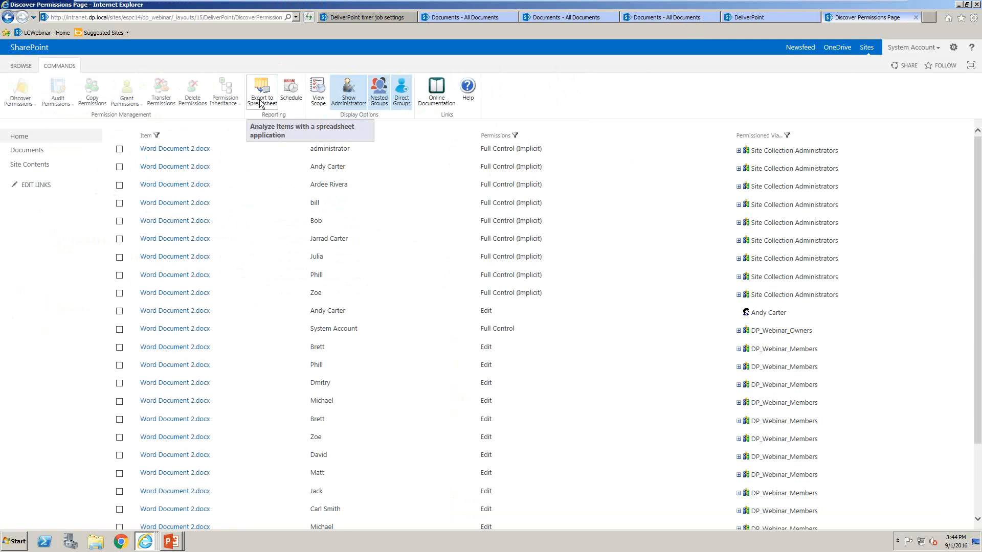
click(261, 99)
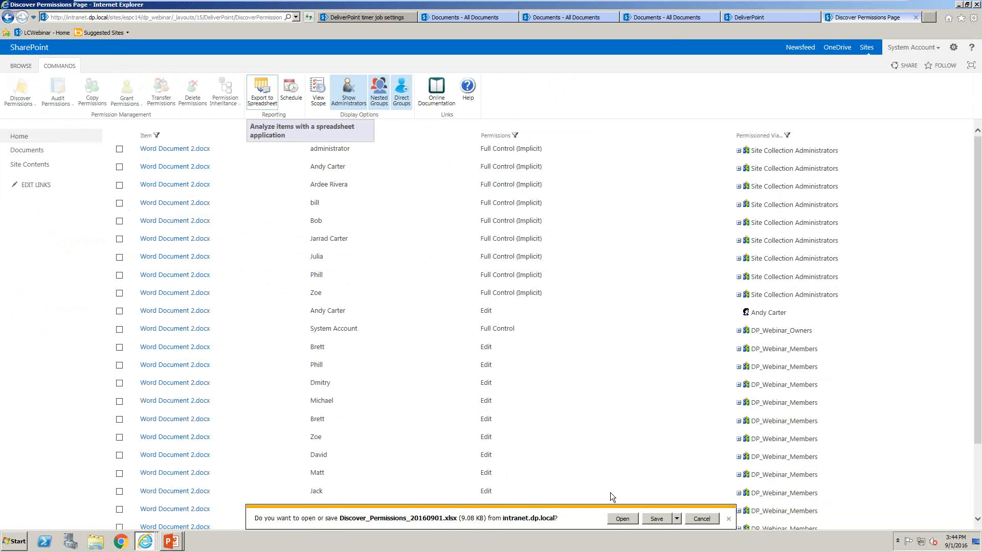
click(620, 521)
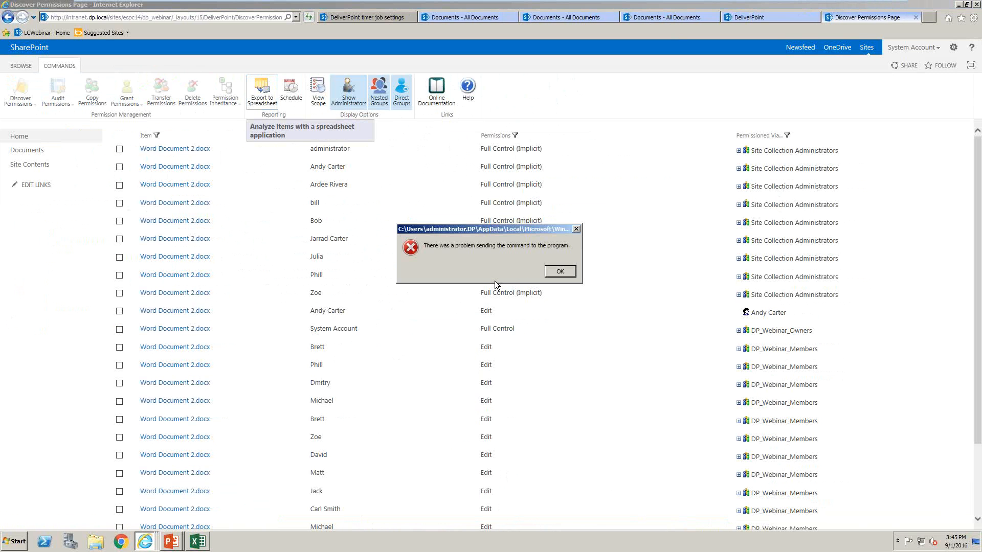
click(560, 272)
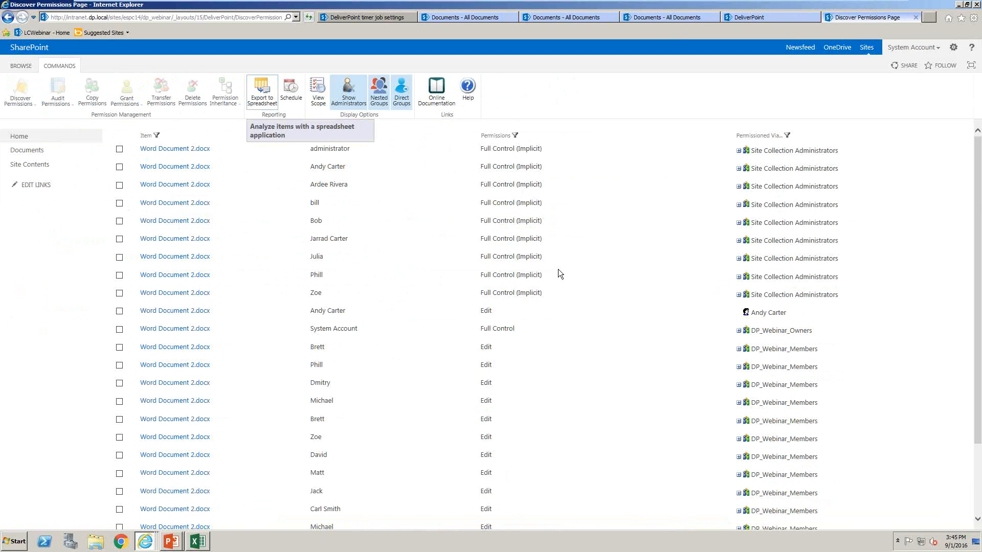
scroll(428, 422, down, 3)
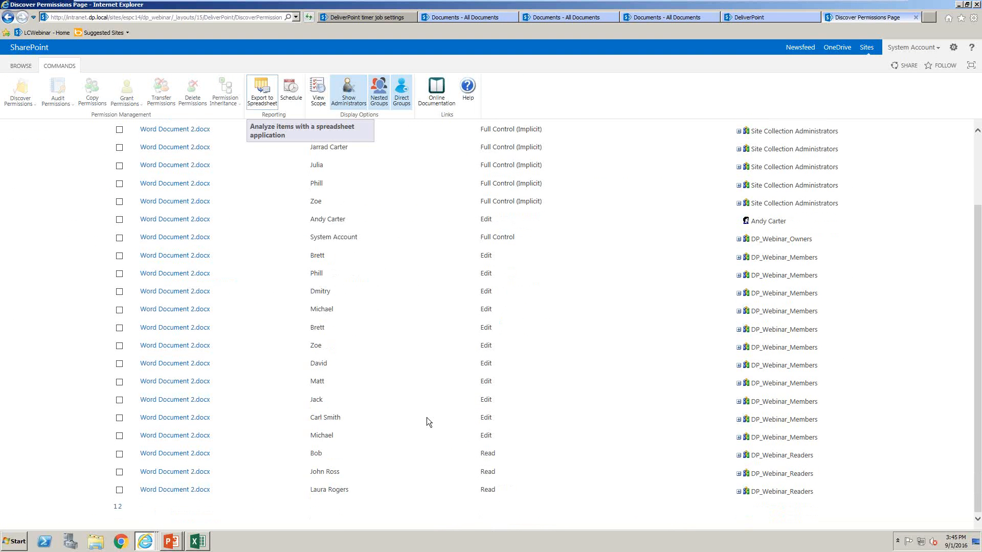
scroll(427, 419, up, 3)
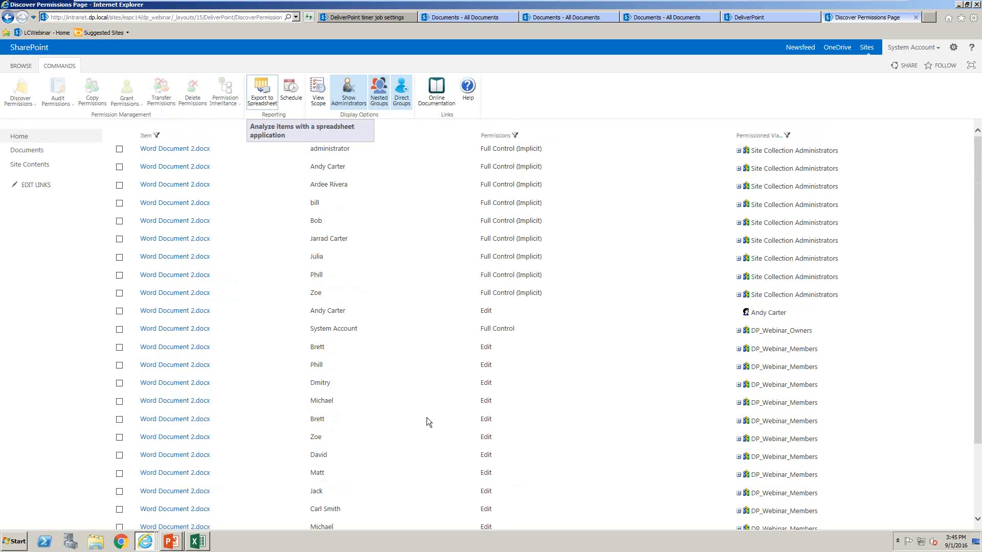
Open DeliverPoint and expand the farm tree through intranet.dp.local, sites and espc14 to the subsites of Demo
click(953, 47)
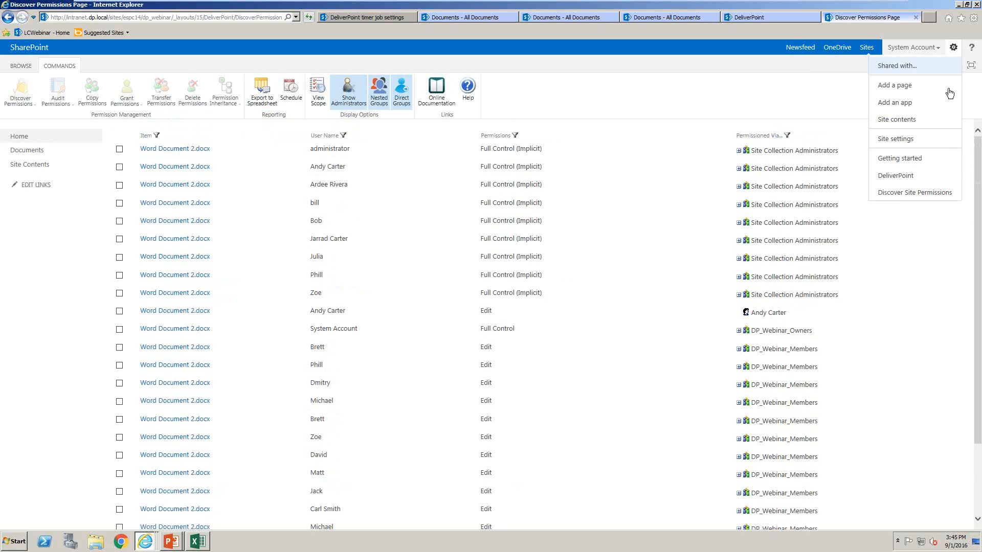
click(934, 179)
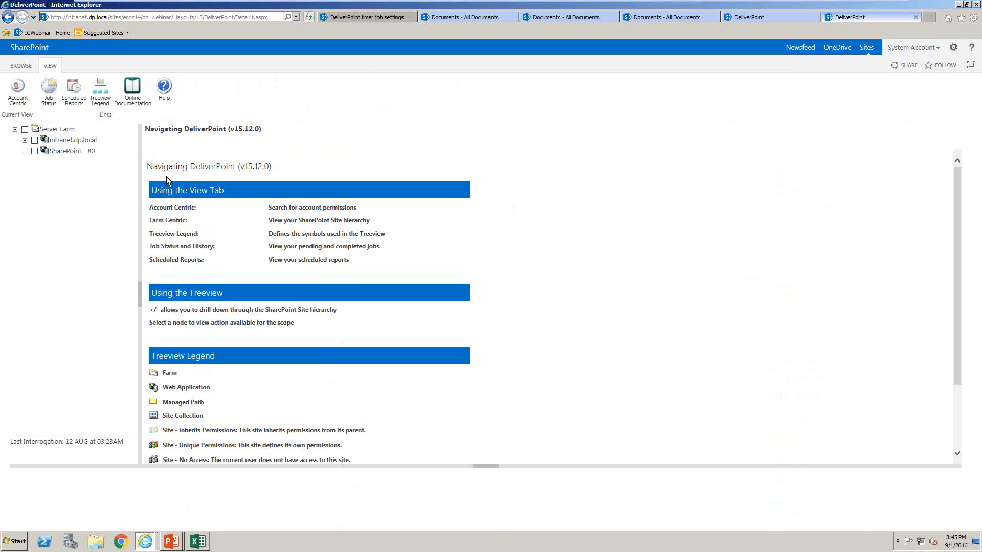
click(25, 140)
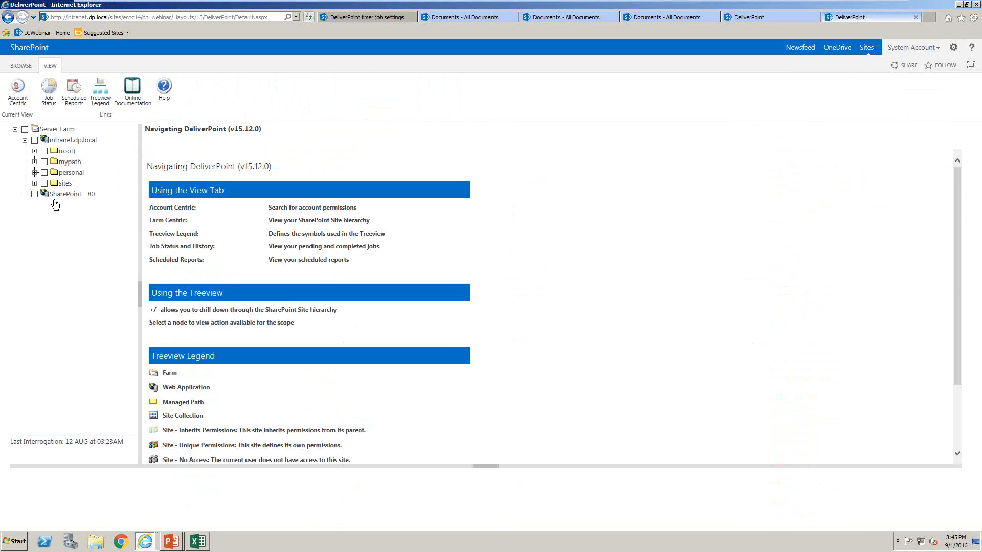
click(35, 183)
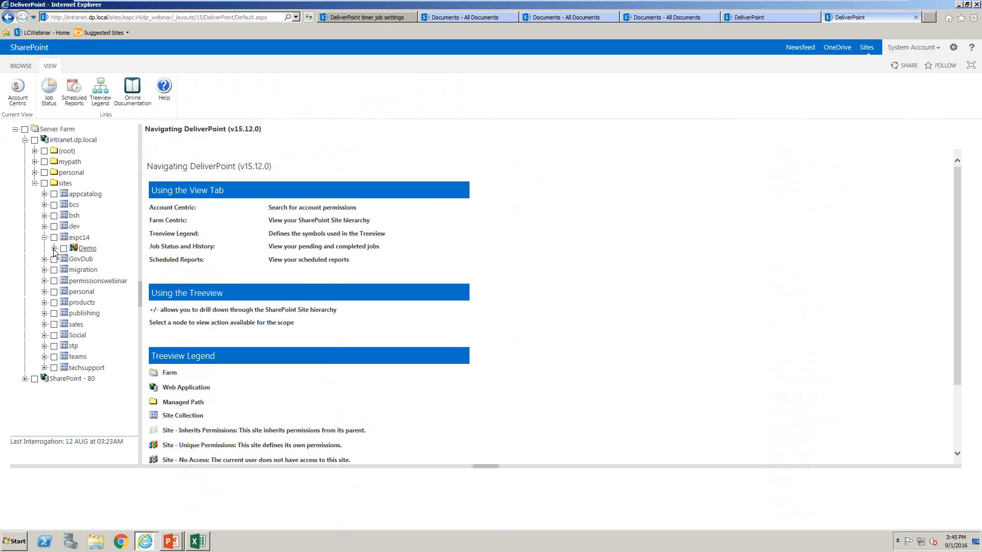
click(54, 249)
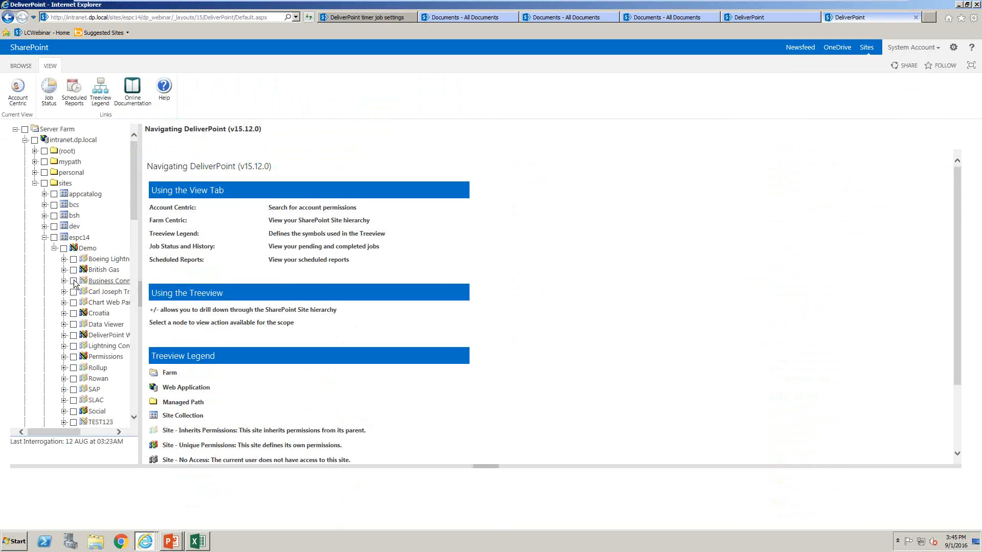
Generate a permissions comparison report for the Croatia, Data Viewer and DeliverPoint Webinar sites and examine the access levels
click(73, 313)
click(73, 325)
click(73, 335)
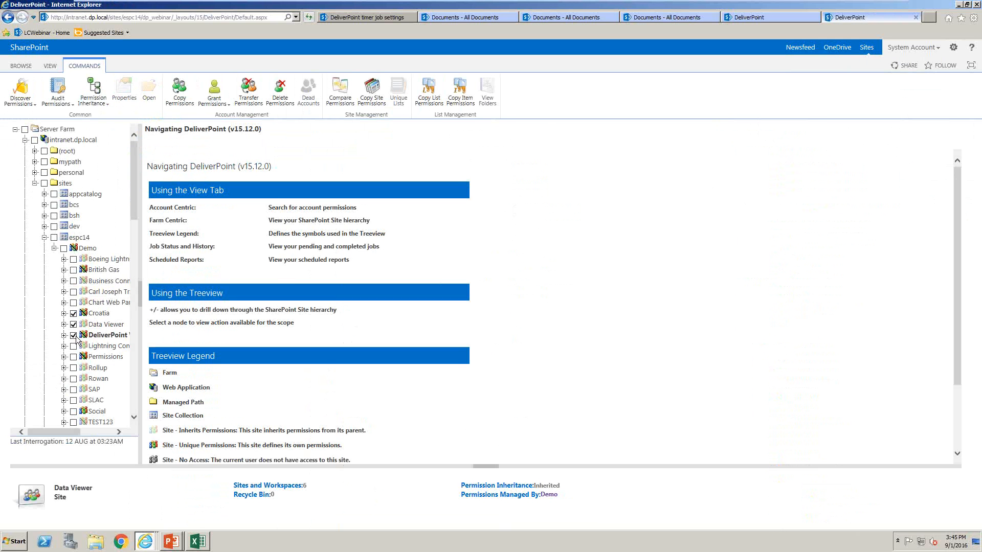
click(340, 91)
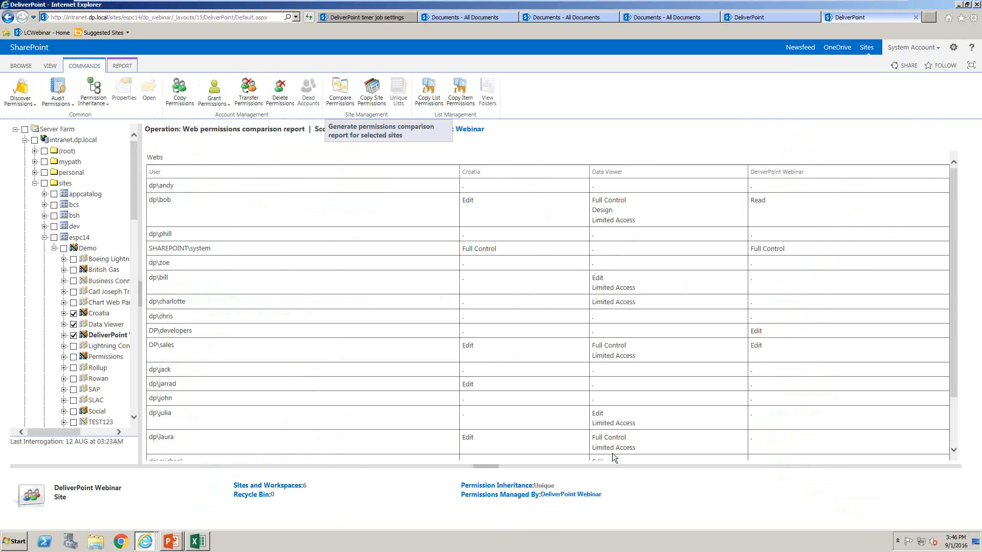
drag(638, 446, 599, 425)
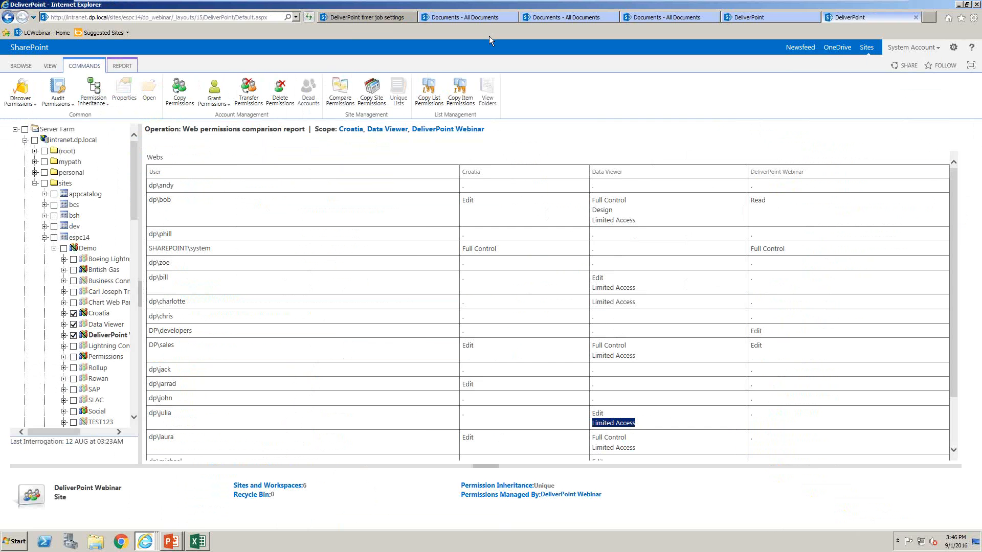
Examine the DeliverPoint database settings, including server, database, account and timeouts, and leave them without saving
click(379, 17)
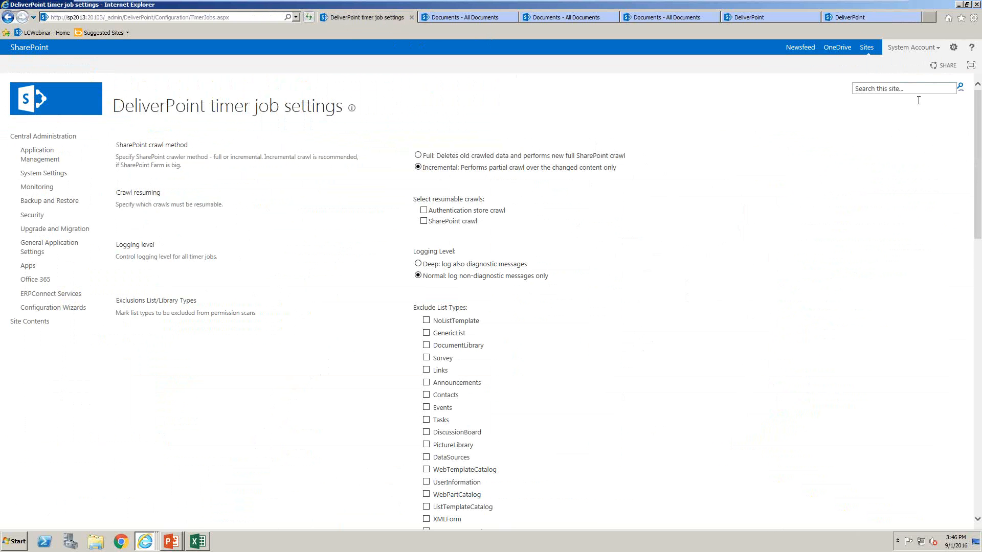
click(953, 47)
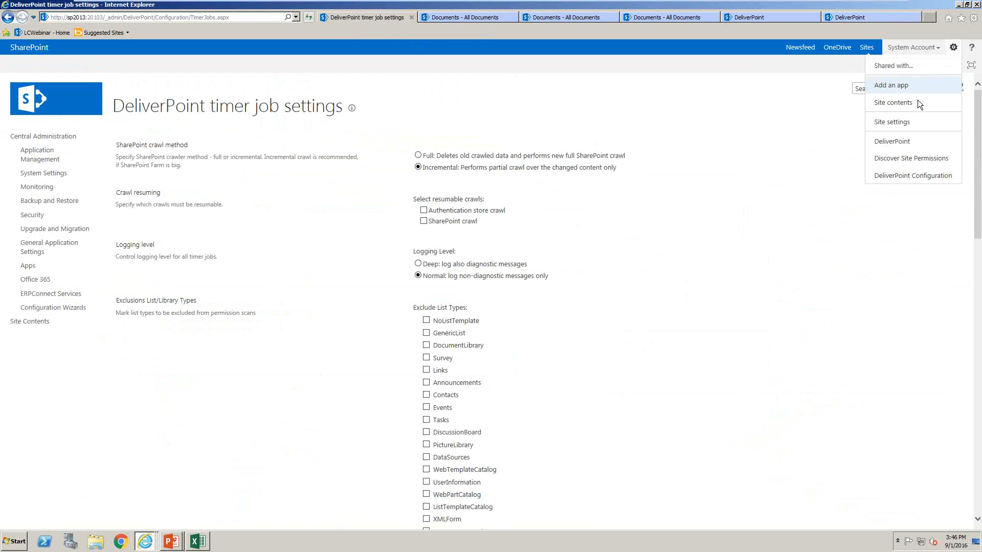
click(927, 176)
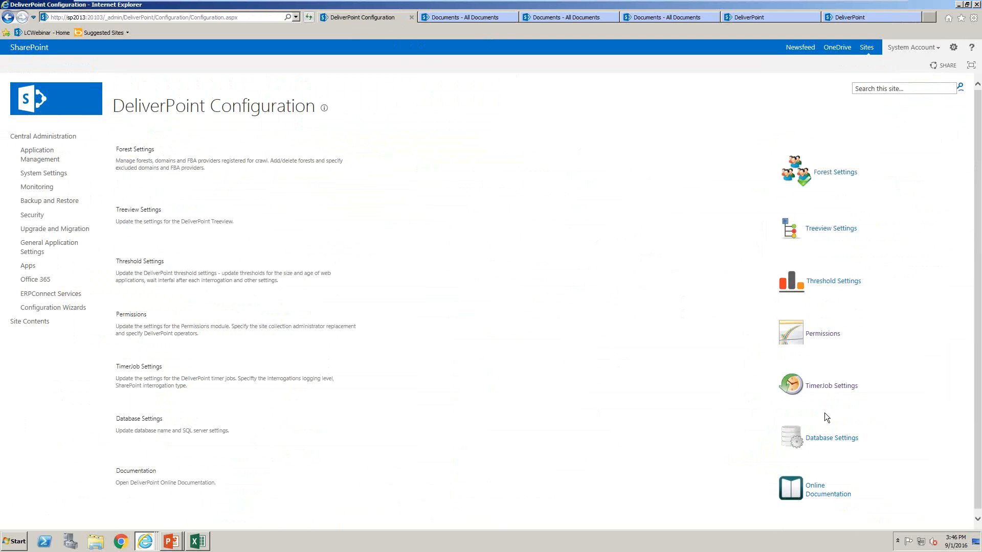
click(831, 430)
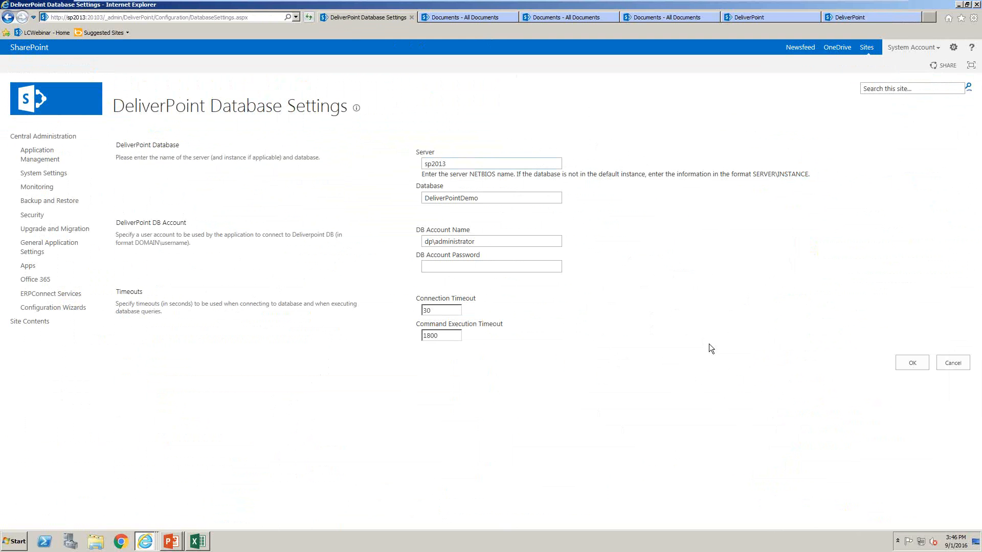
click(953, 363)
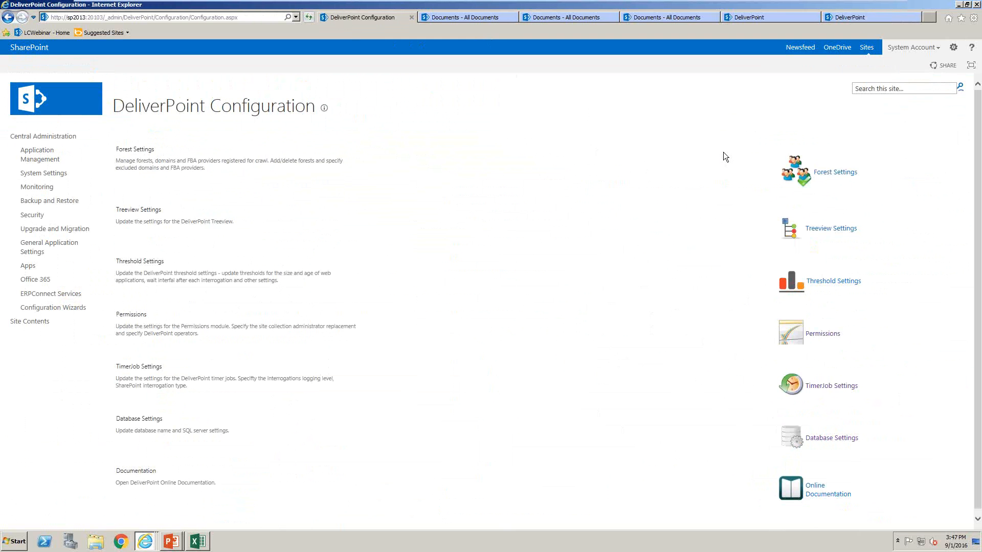
Discover the site permissions of the DeliverPoint Webinar site, starting from its Documents library
click(954, 47)
click(741, 200)
click(459, 20)
click(953, 47)
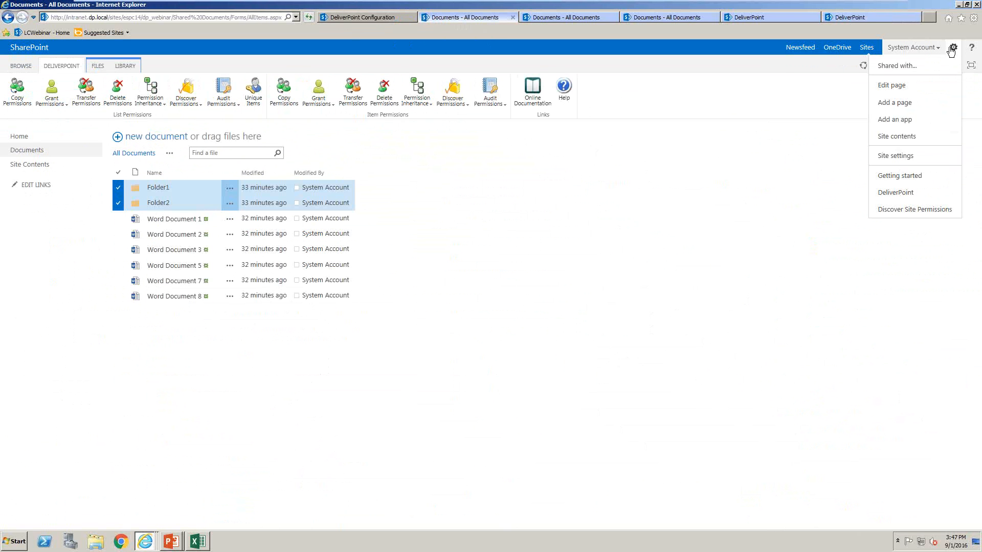
click(923, 211)
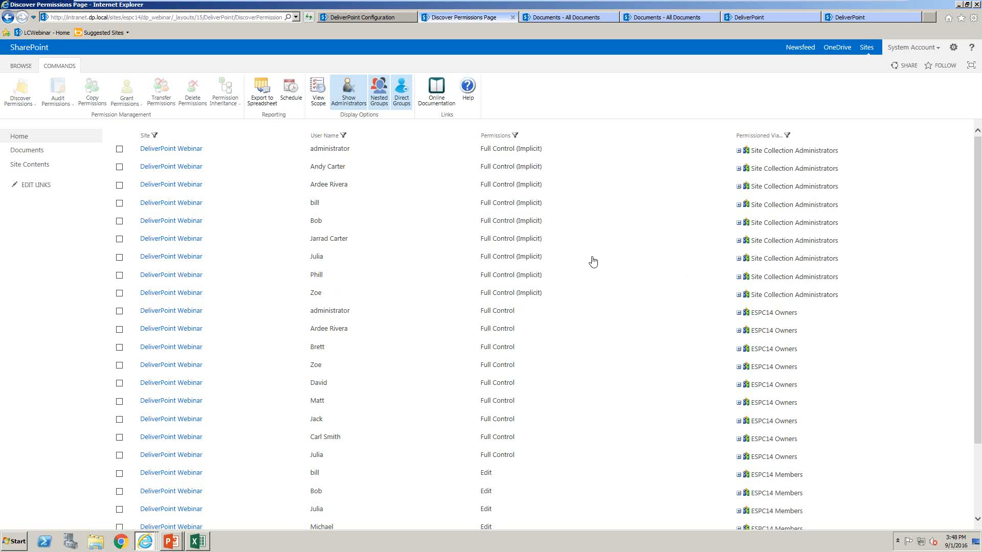
List the items with unique permissions in the Documents library, and return to the site's home page
click(33, 153)
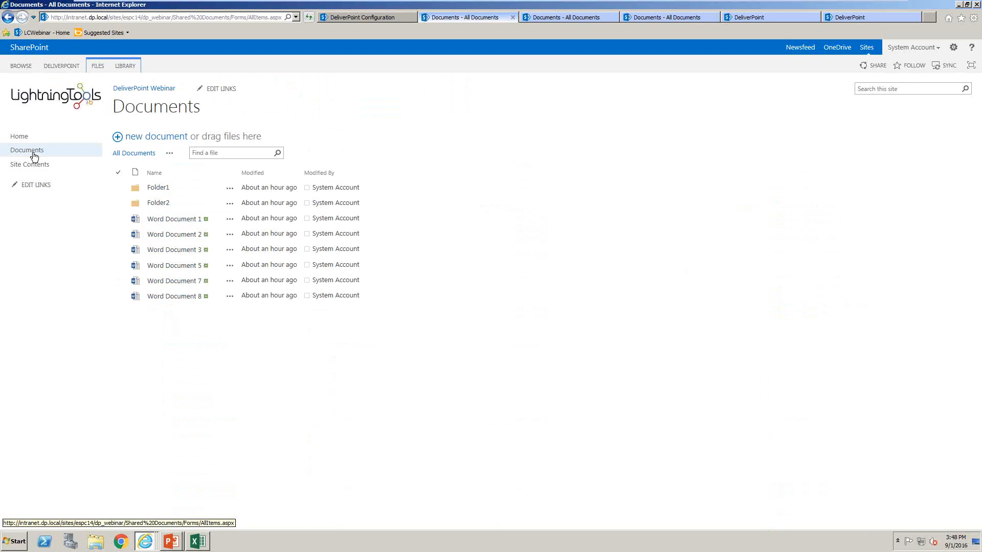
click(98, 69)
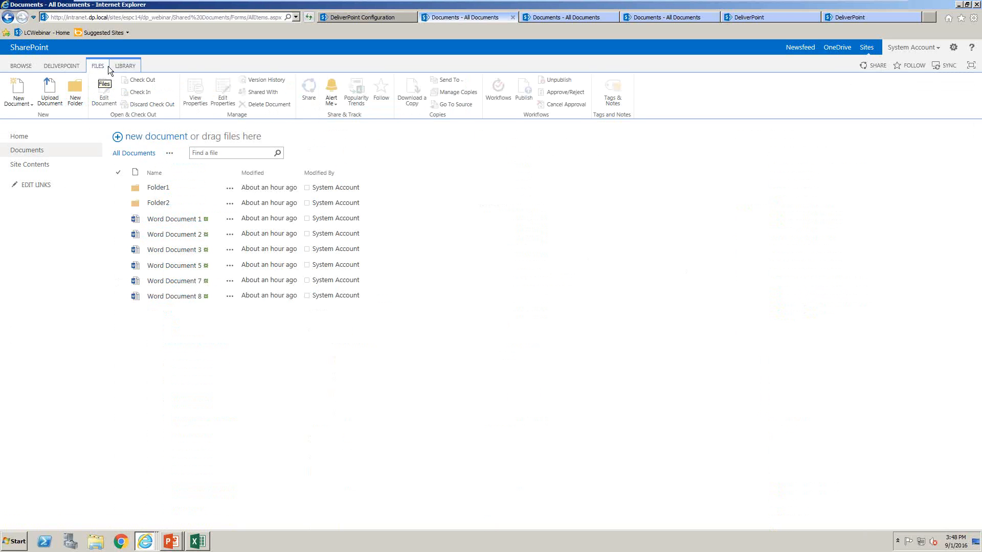
click(125, 66)
click(69, 64)
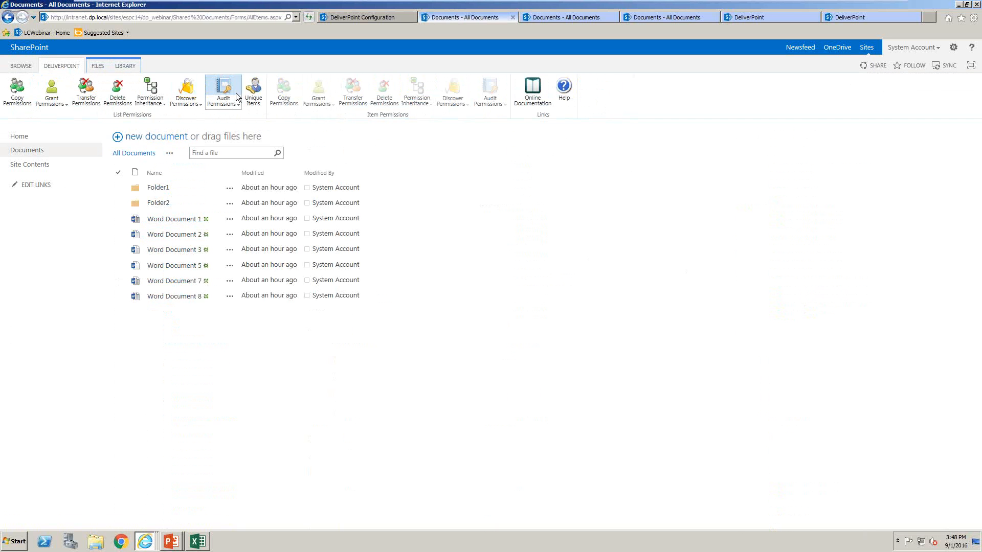
click(254, 103)
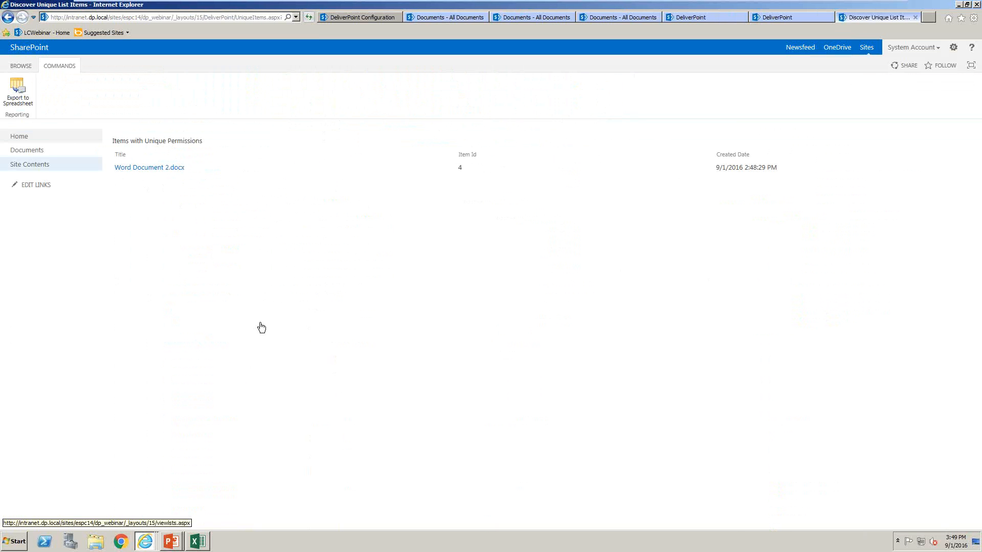
click(19, 136)
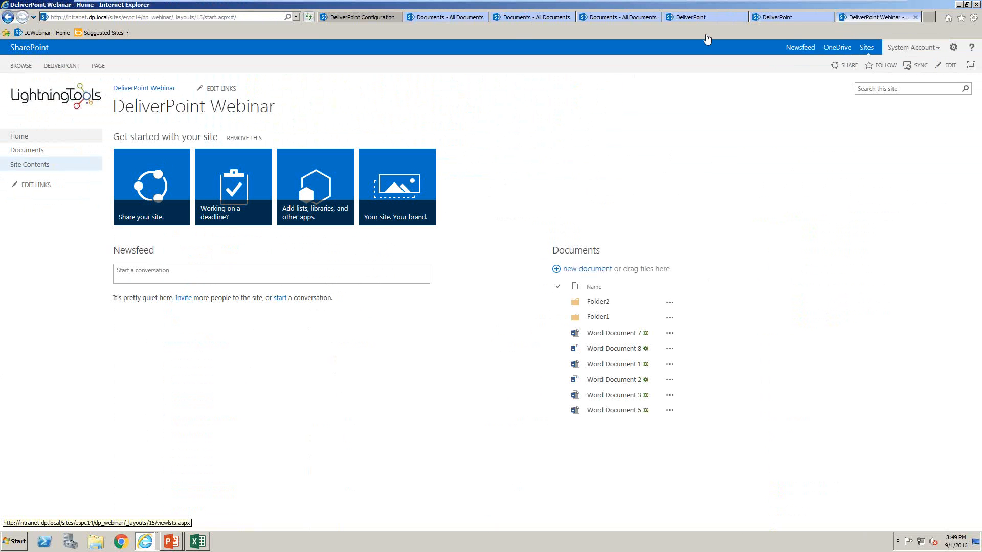
Reopen DeliverPoint in the account-centric view and search for a user account by first name
click(710, 18)
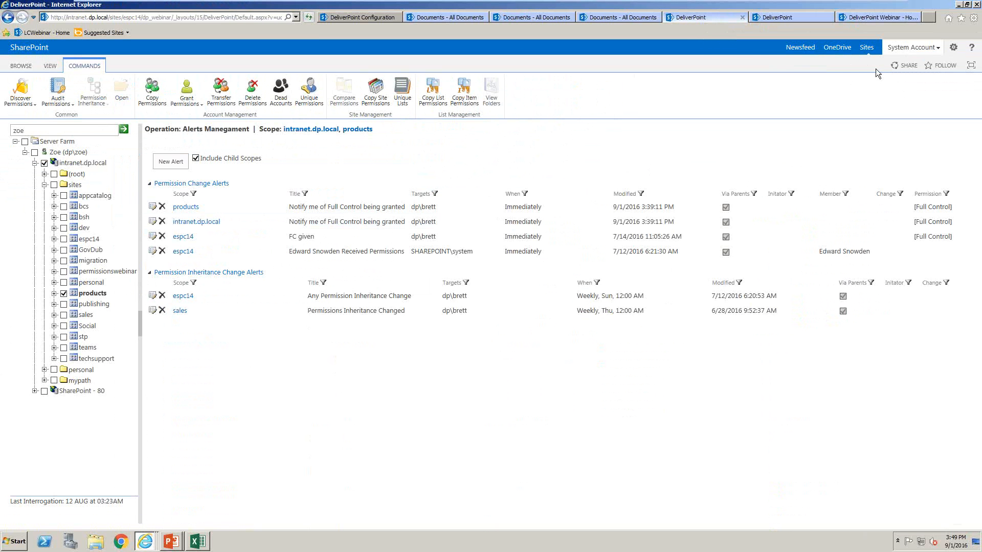
click(946, 47)
click(913, 177)
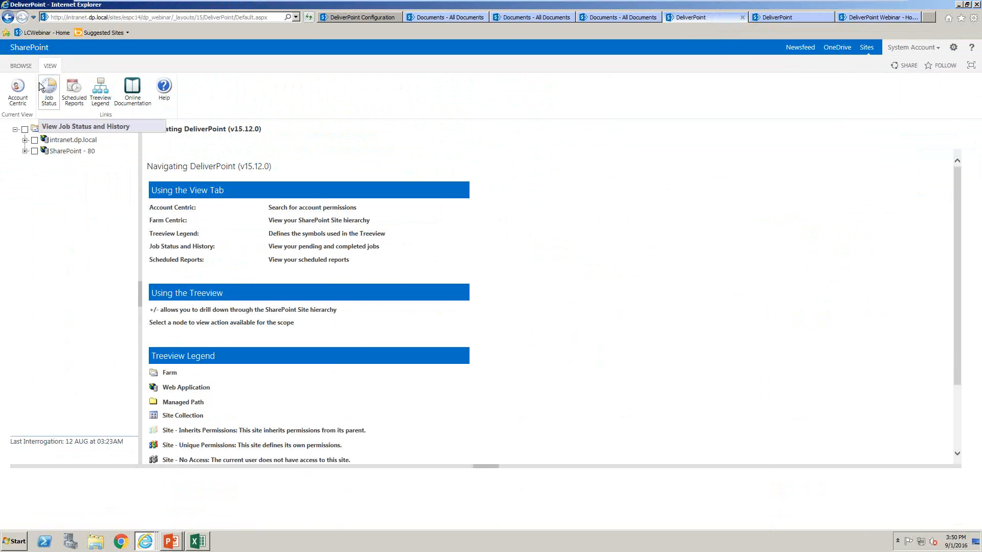
click(18, 87)
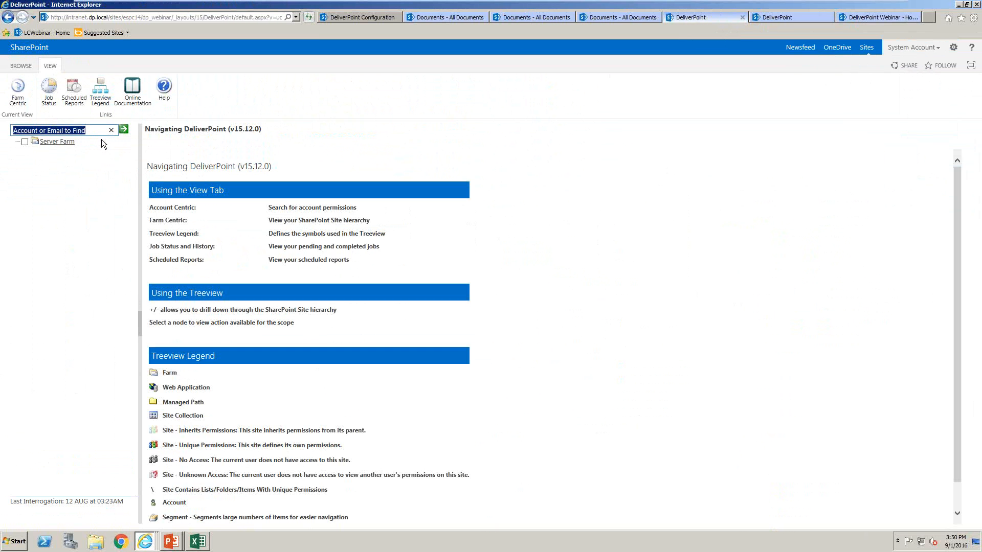
text(daffy)
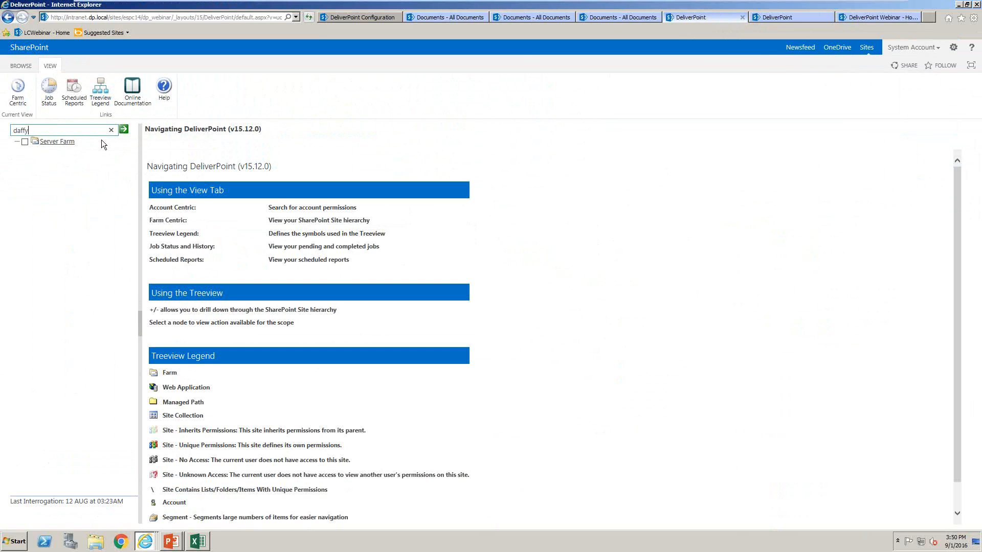
key(Return)
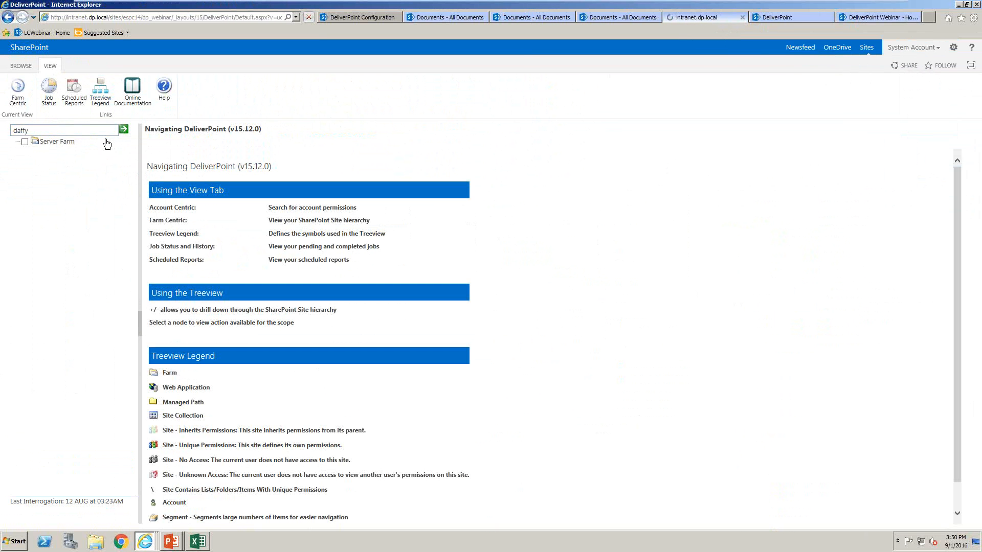
Report the found account's unique permissions within the intranet.dp.local web application
click(25, 152)
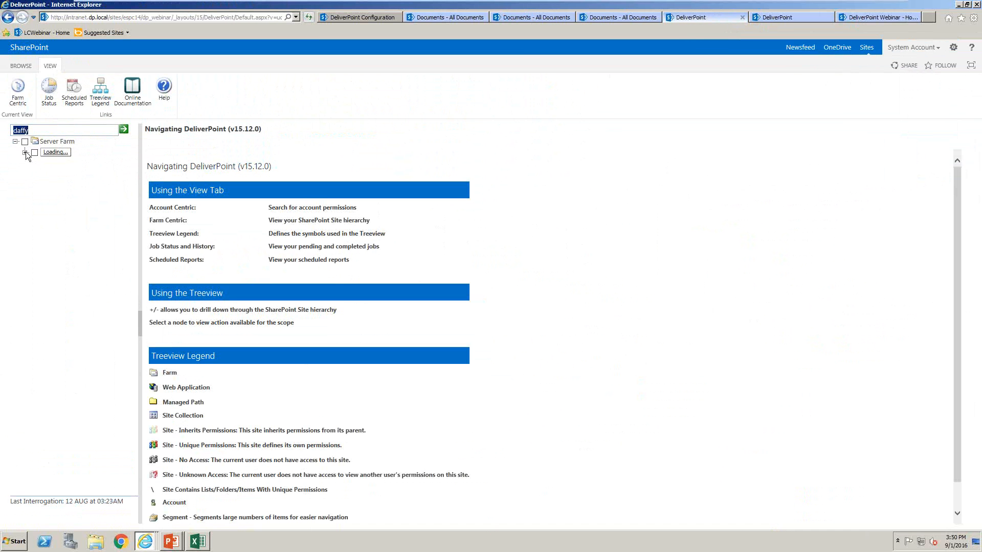
click(44, 163)
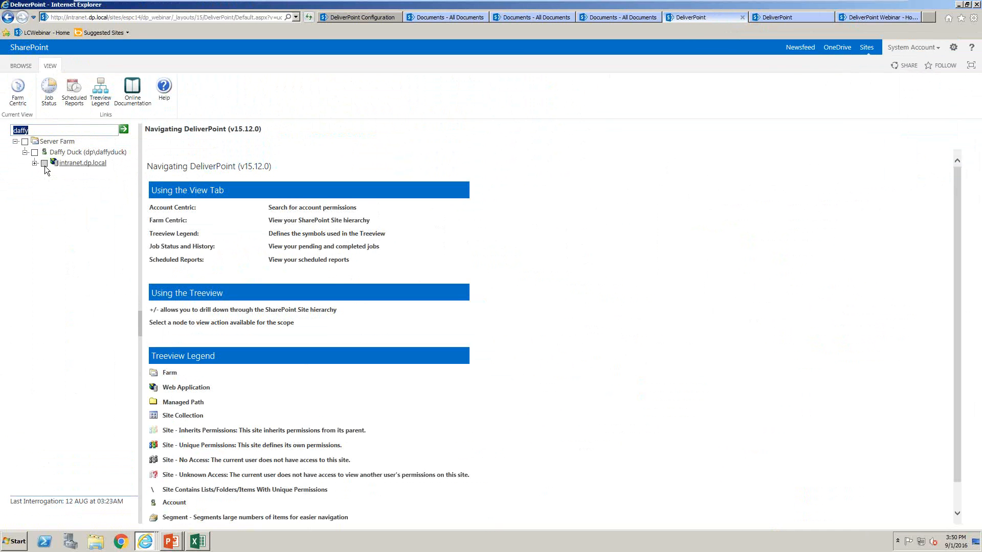
click(308, 88)
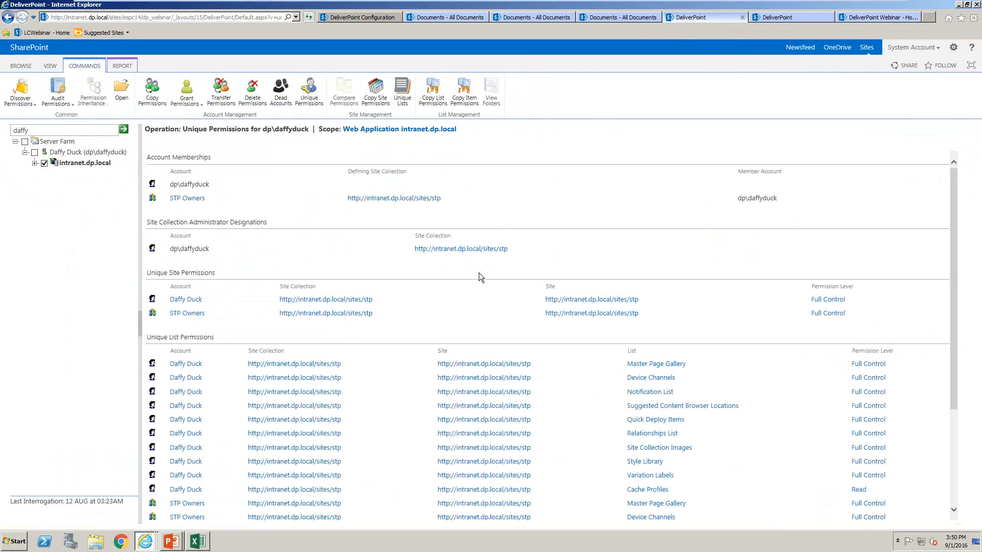
Open DeliverPoint's permission settings from its configuration page and examine the Replacement User option
click(357, 18)
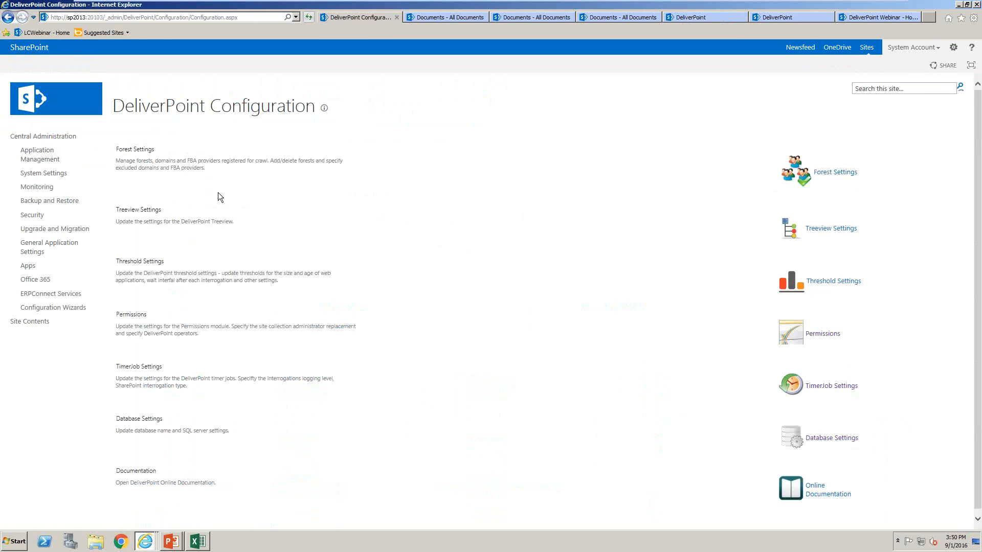
click(827, 332)
click(421, 156)
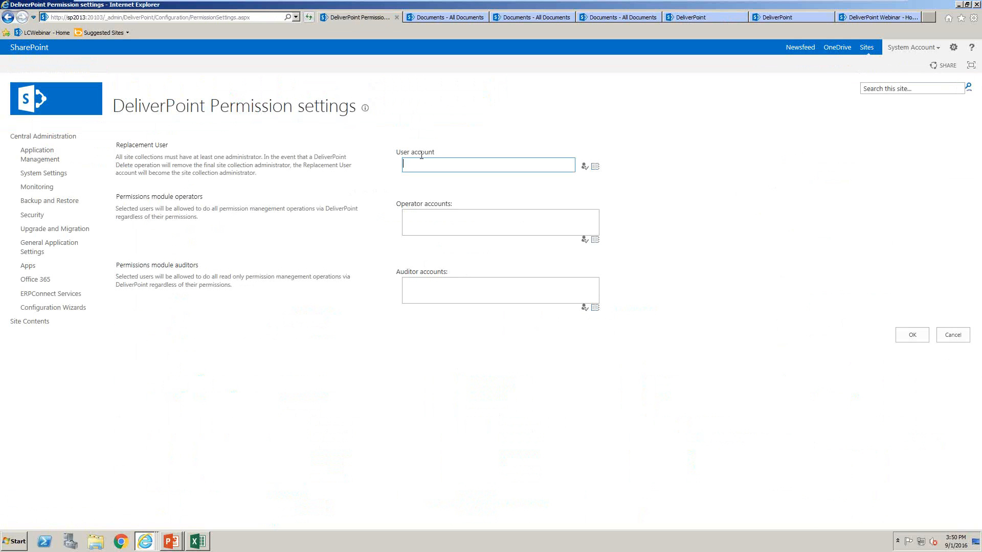
drag(114, 145, 187, 150)
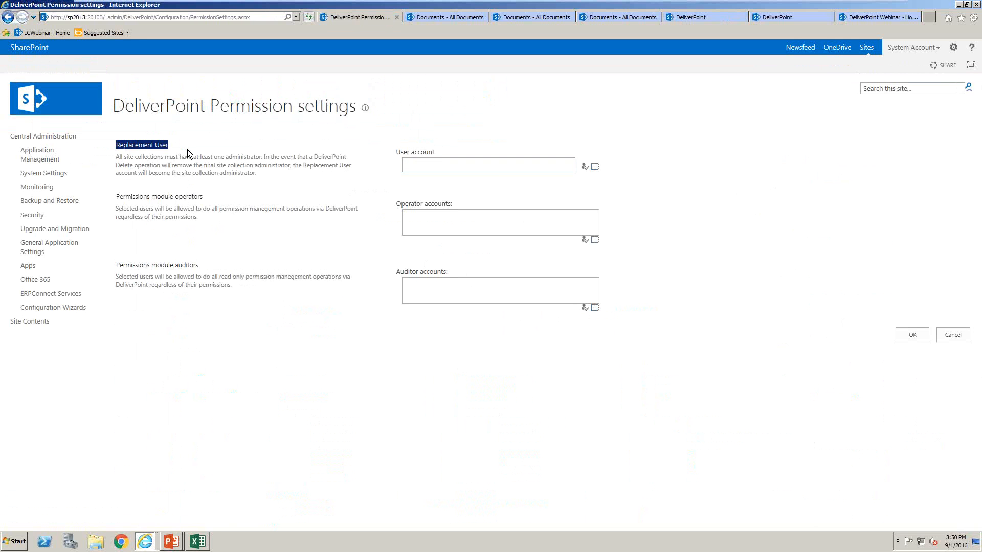
click(496, 175)
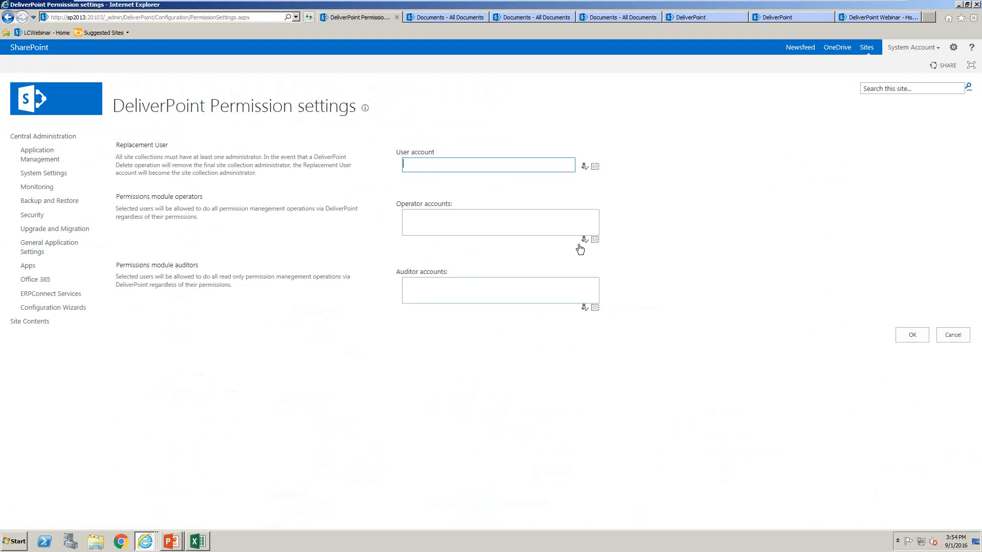
Open DeliverPoint from Central Administration and expand intranet.dp.local down to the subsites of the espc14 site collection
click(953, 48)
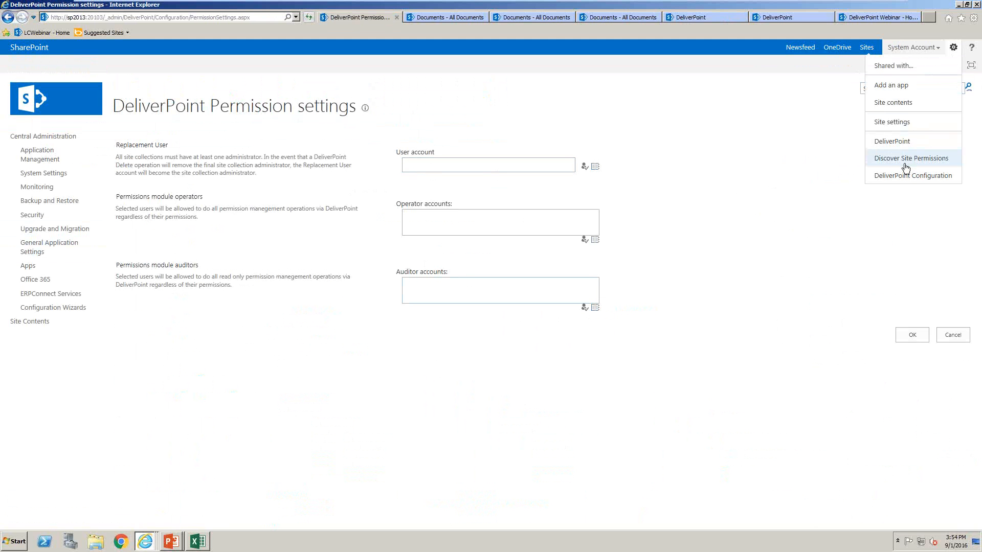
click(917, 137)
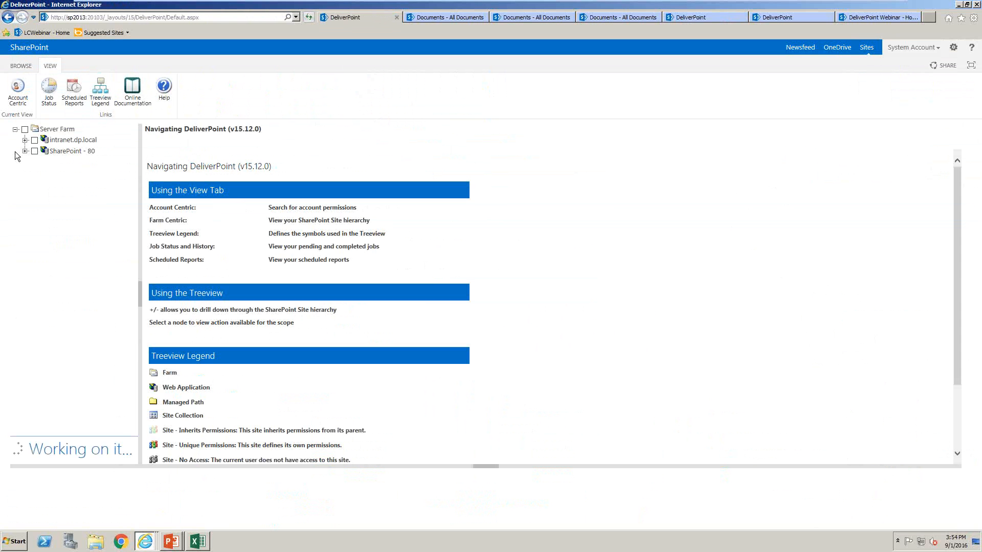
click(23, 142)
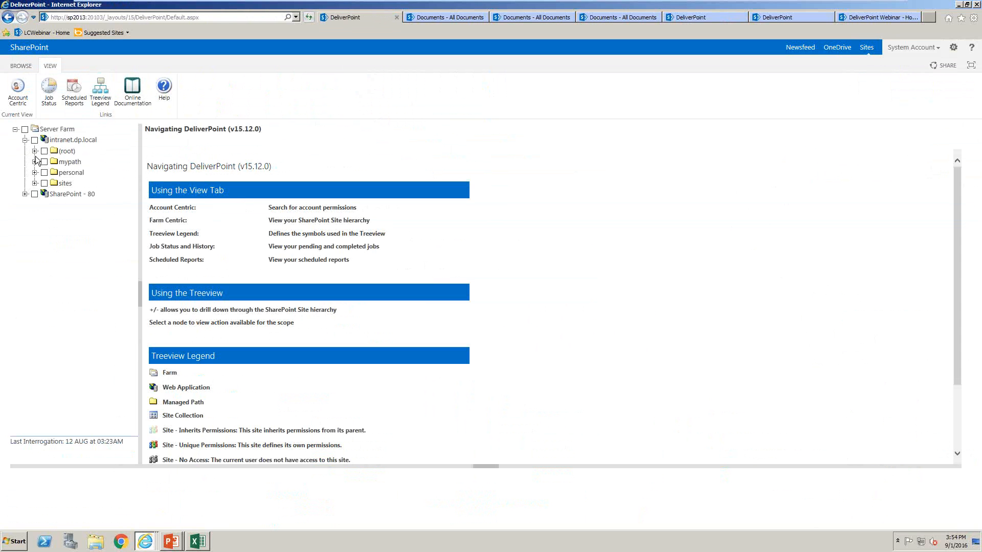
click(34, 183)
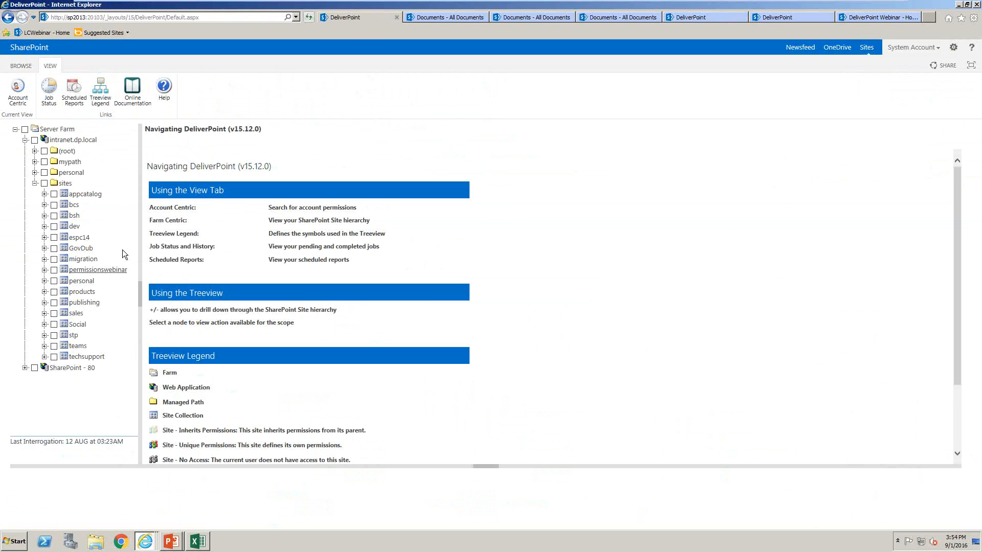
click(44, 237)
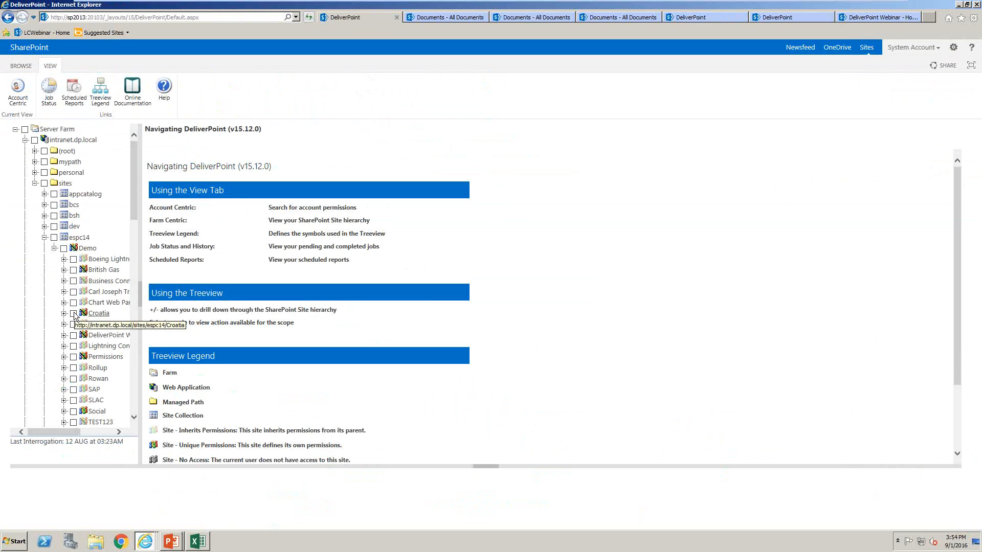
Display the folders of the Documents library in the Croatia site
click(73, 313)
click(64, 313)
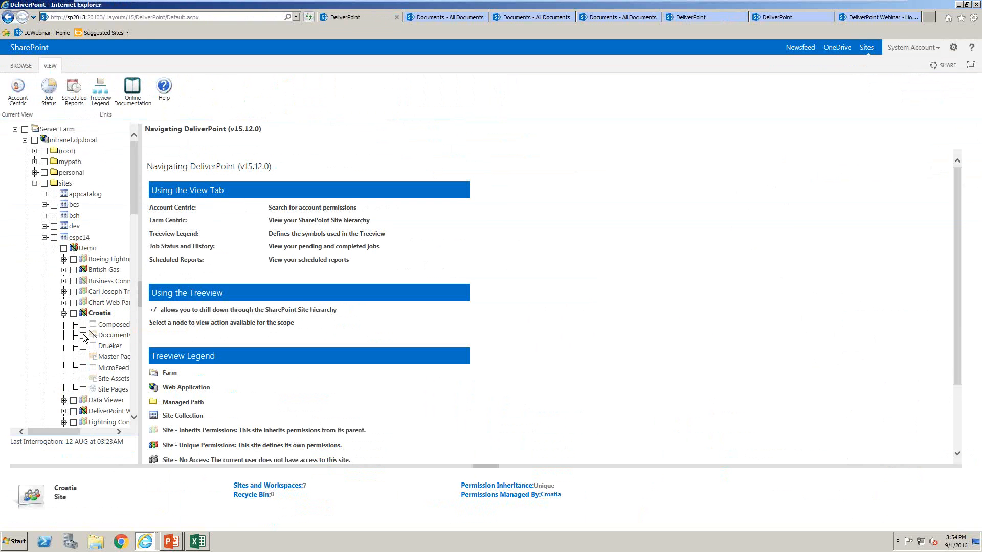
click(83, 336)
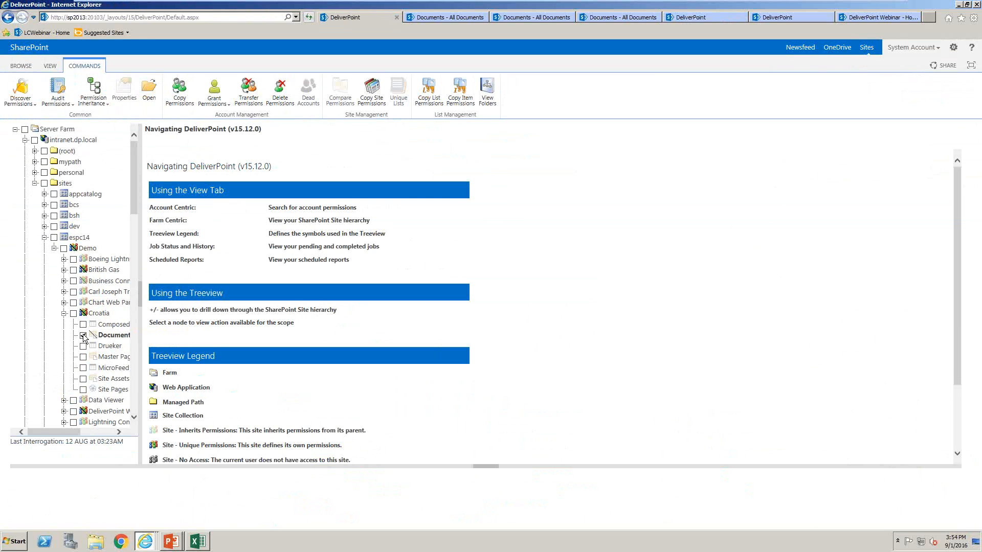
click(489, 102)
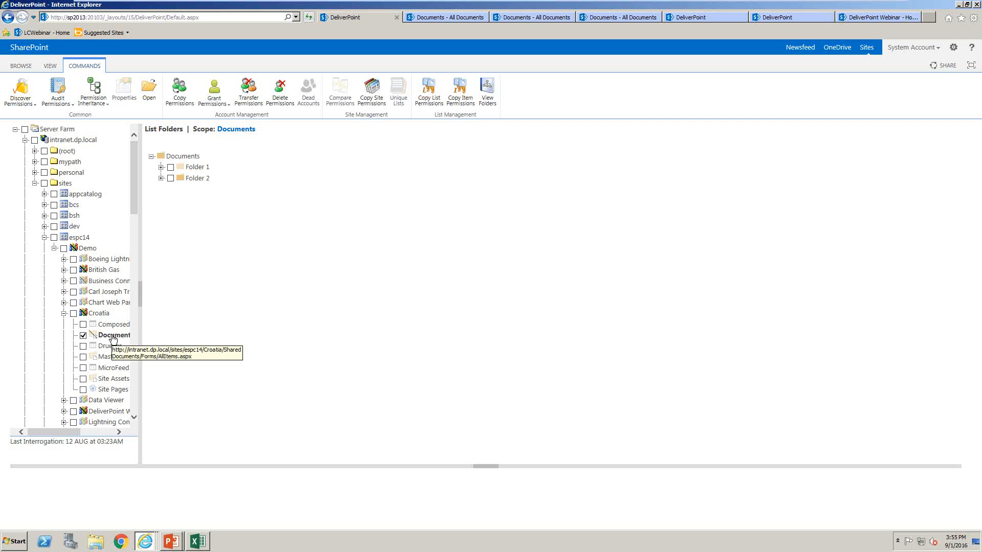
right_click(113, 340)
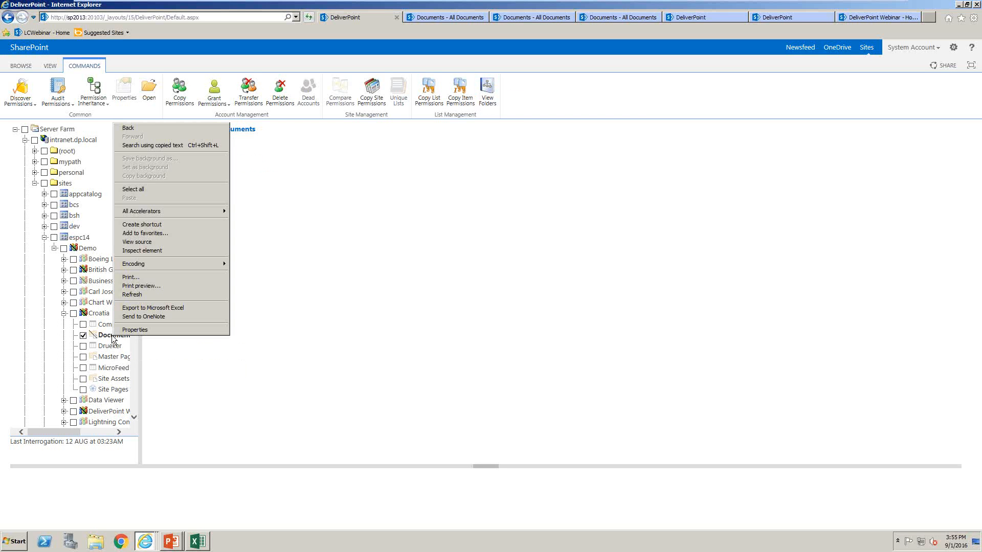
click(330, 346)
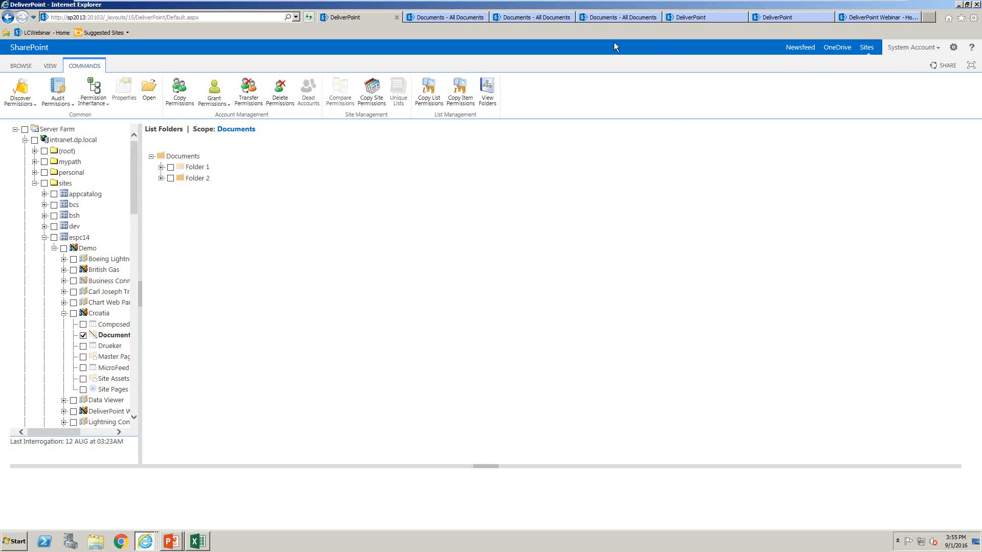
Open the settings of the DeliverPoint Webinar site's Documents library and start creating a new column
click(596, 17)
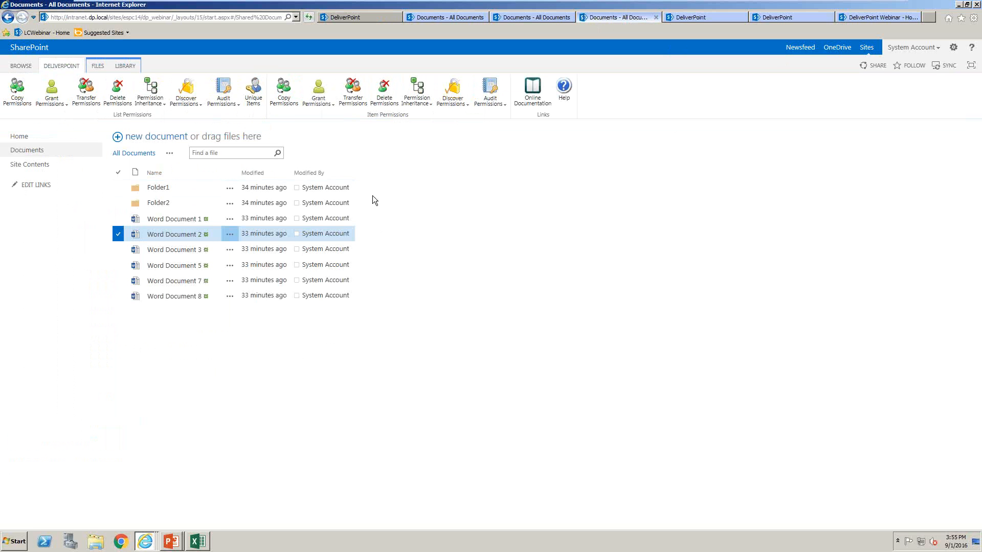
click(123, 67)
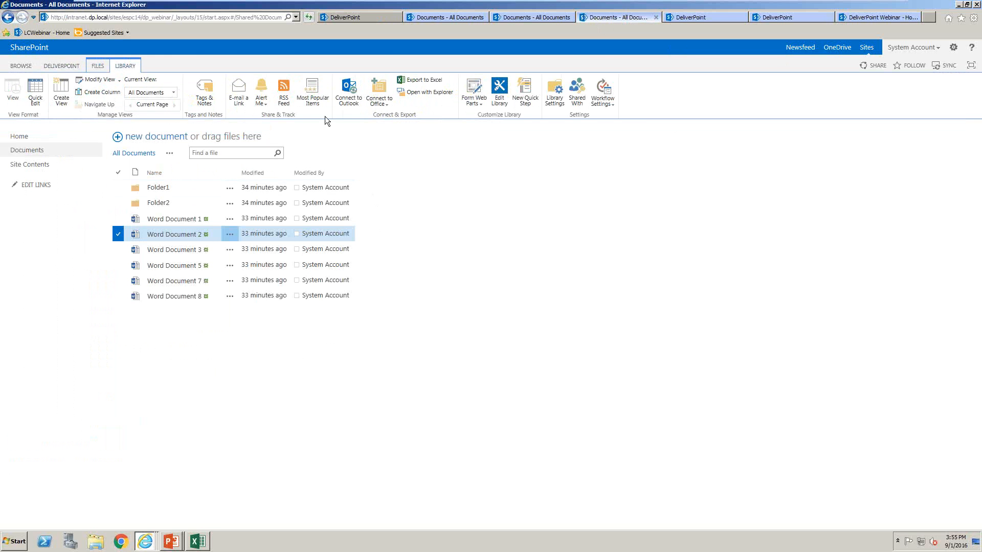
click(554, 92)
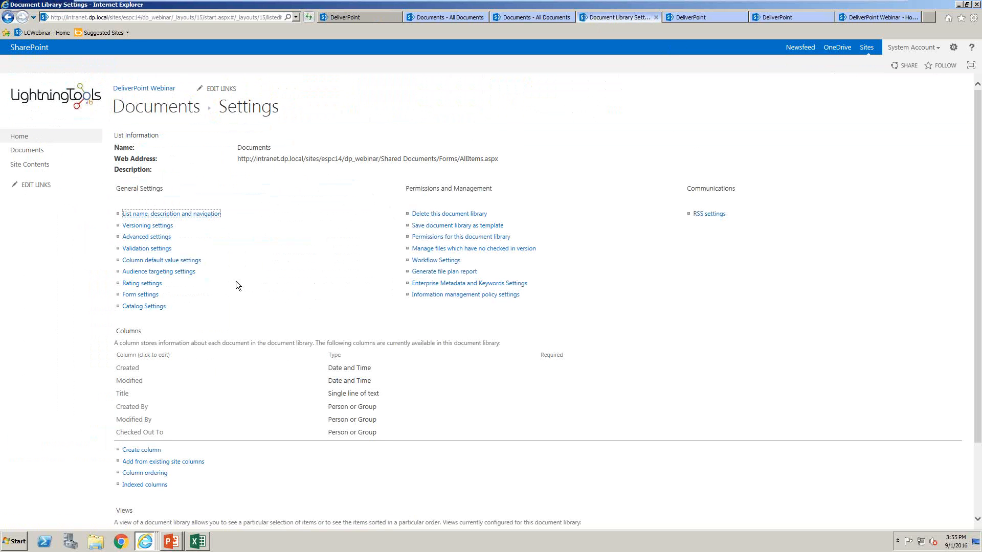
scroll(235, 285, down, 3)
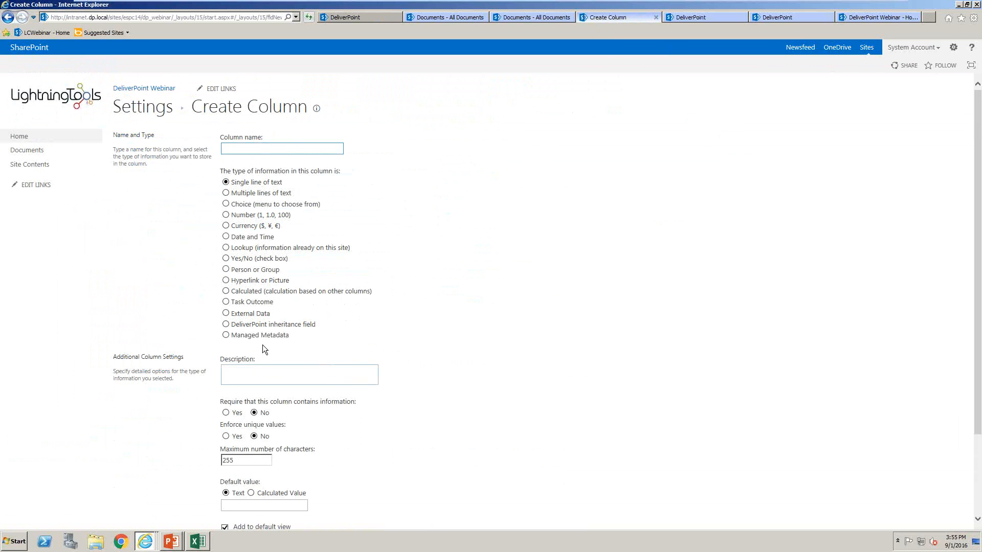
Create a DeliverPoint inheritance field column named Inherits, and return to the Documents library
click(225, 324)
click(474, 143)
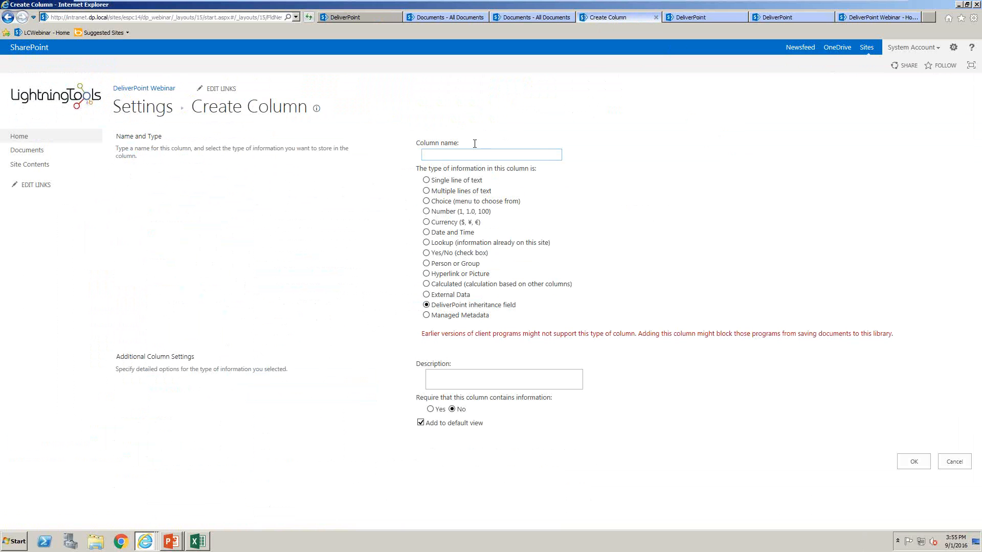
text(Inherits)
click(912, 461)
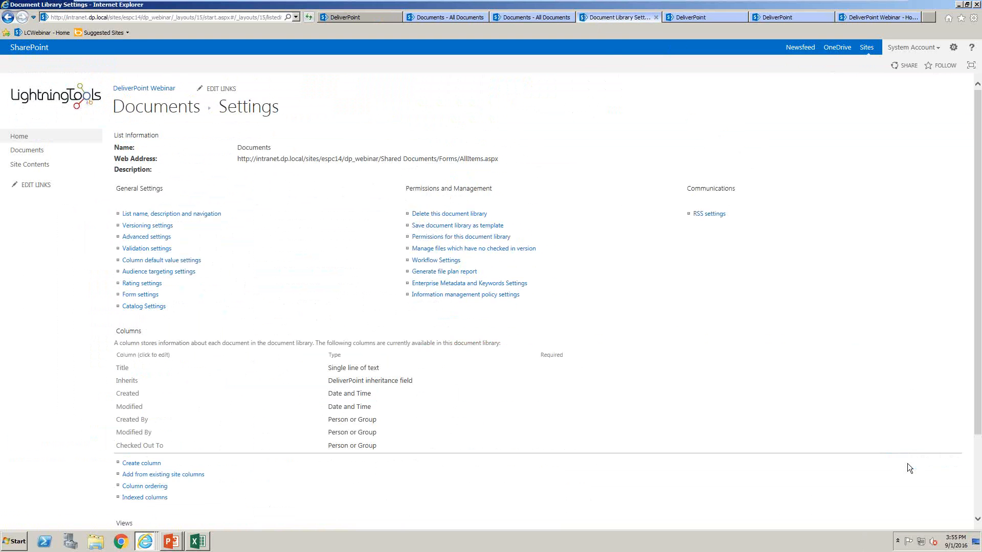
click(35, 151)
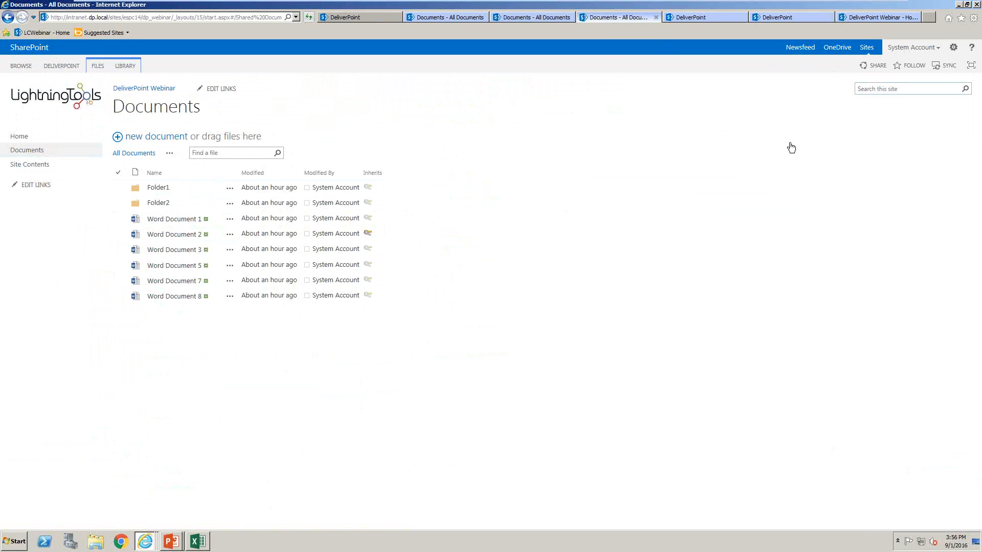
Reopen DeliverPoint from the site and examine the sites and lists under Demo in the espc14 site collection
click(954, 47)
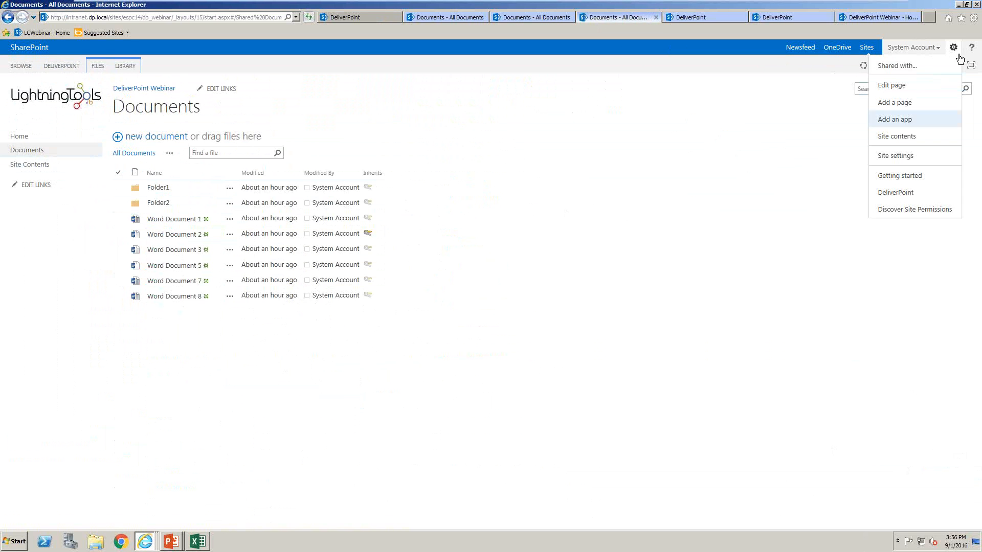
click(903, 193)
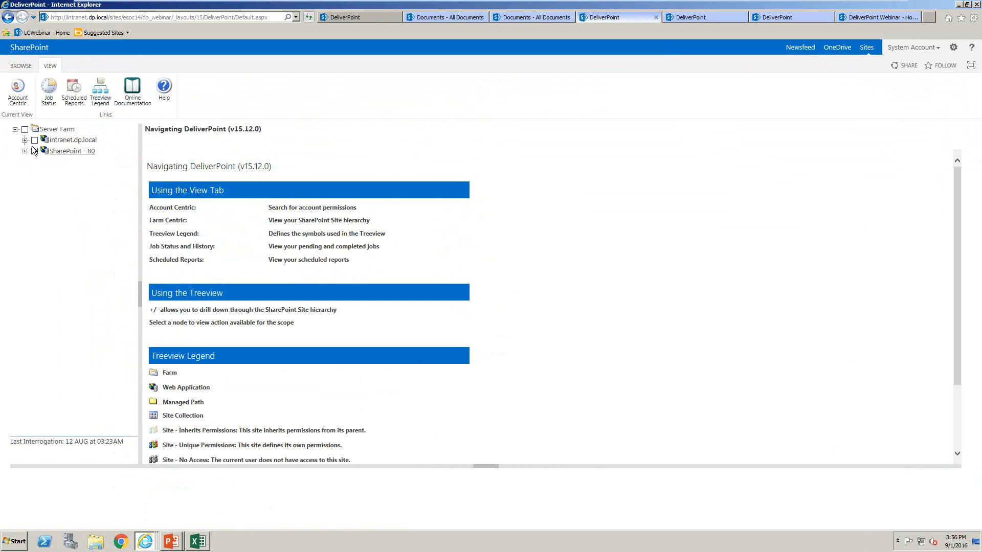
click(25, 139)
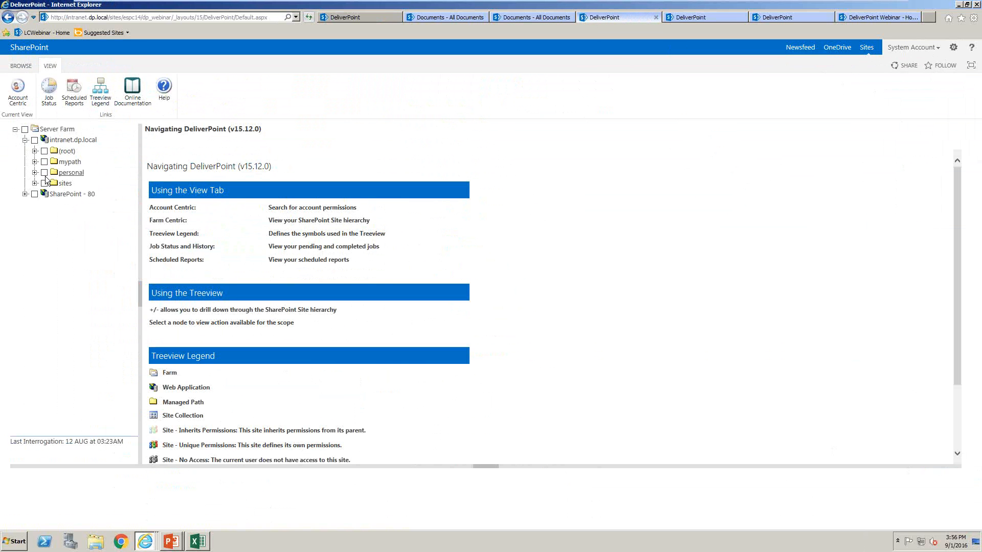
click(34, 183)
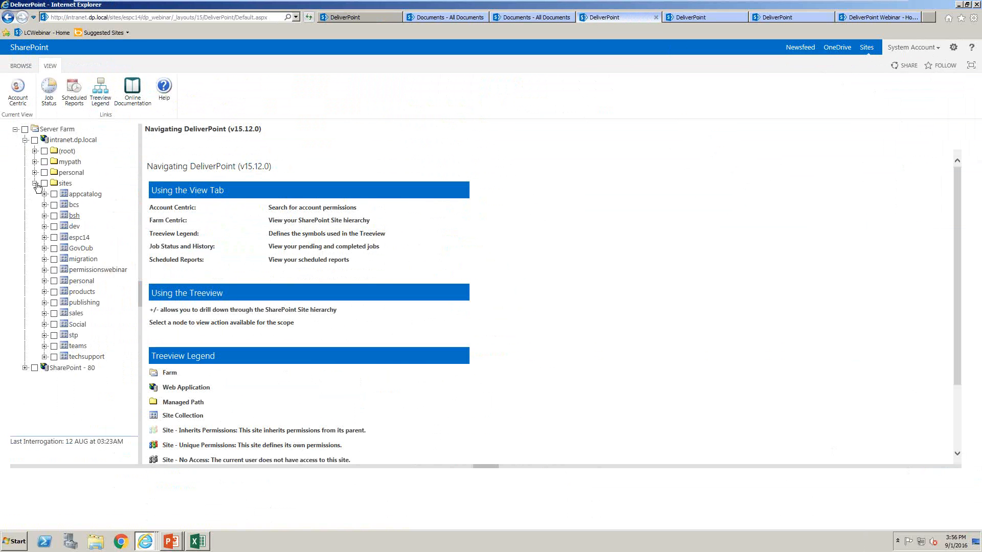
click(45, 238)
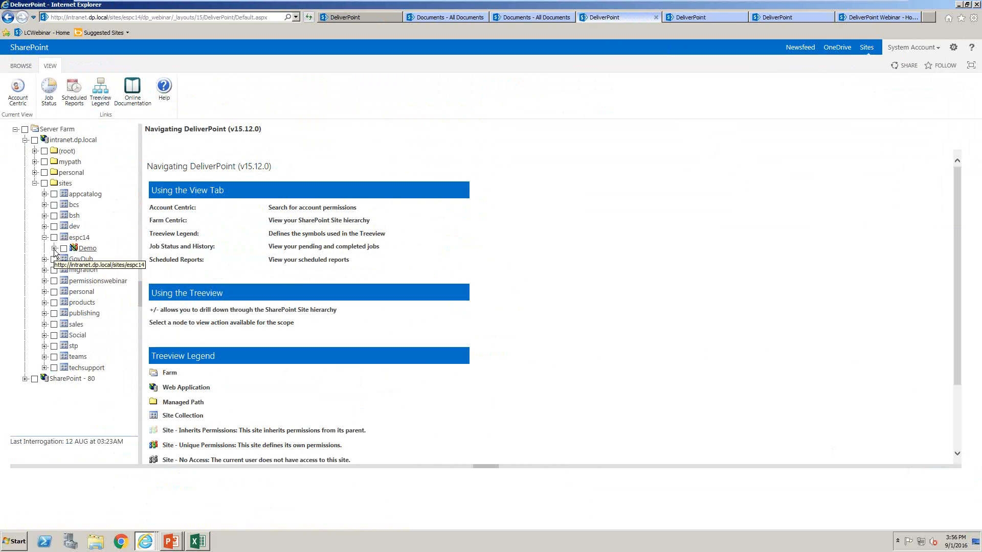
click(54, 249)
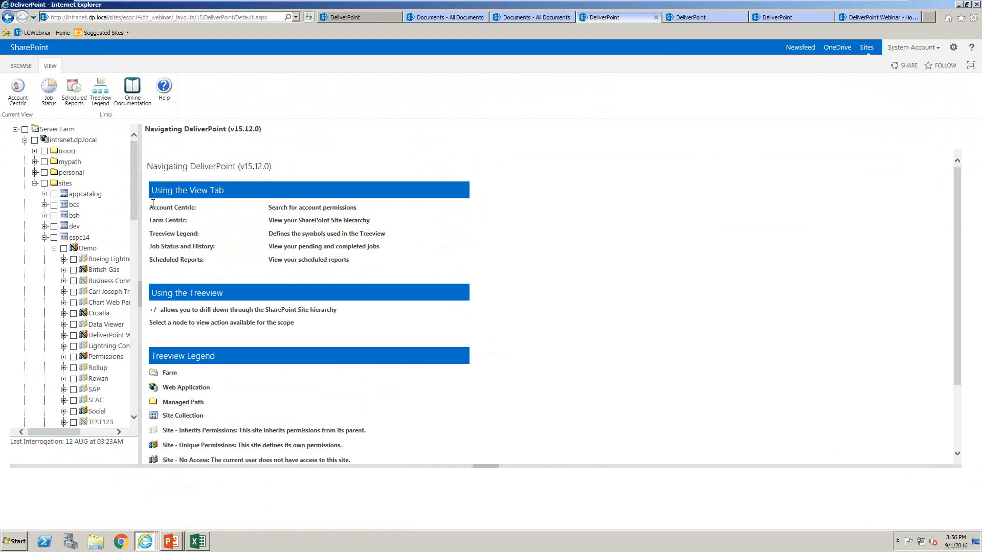
drag(133, 201, 136, 244)
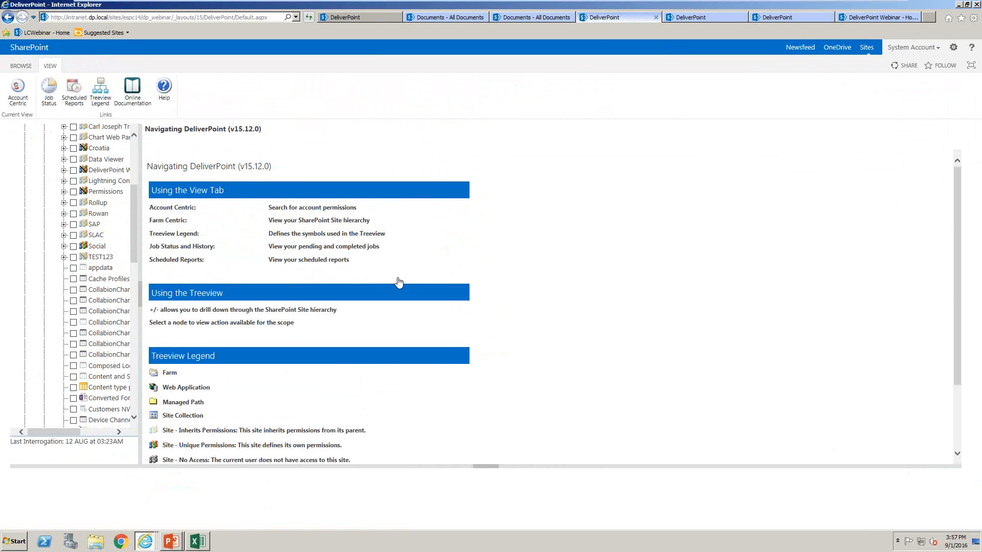
Open SharePoint 2013 Central Administration, review DeliverPoint's Treeview settings, and leave them without saving
click(369, 17)
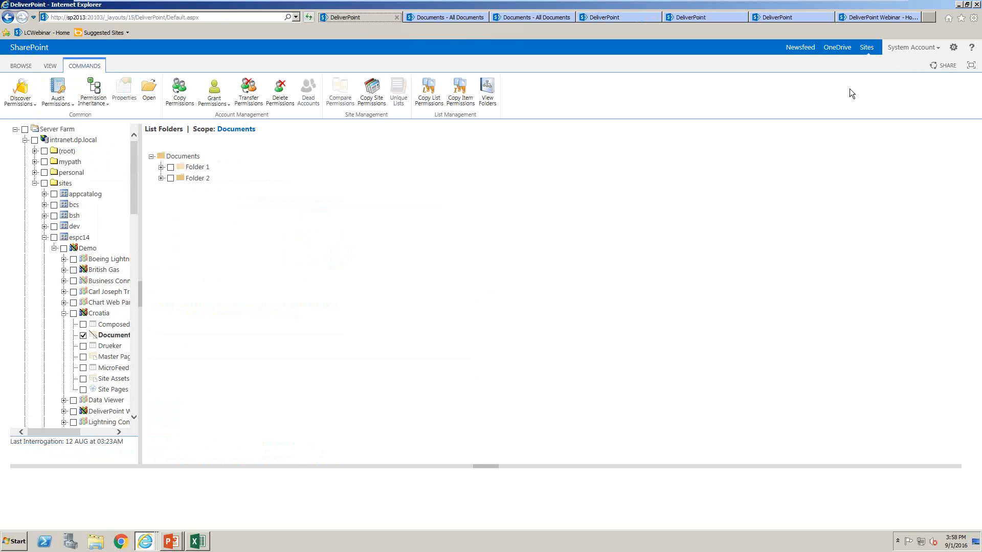
click(14, 541)
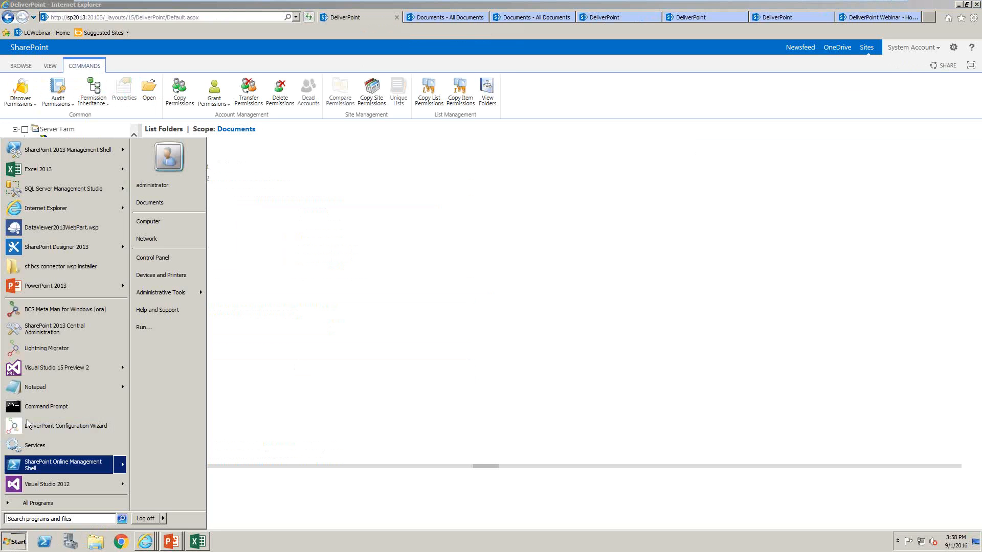
click(76, 329)
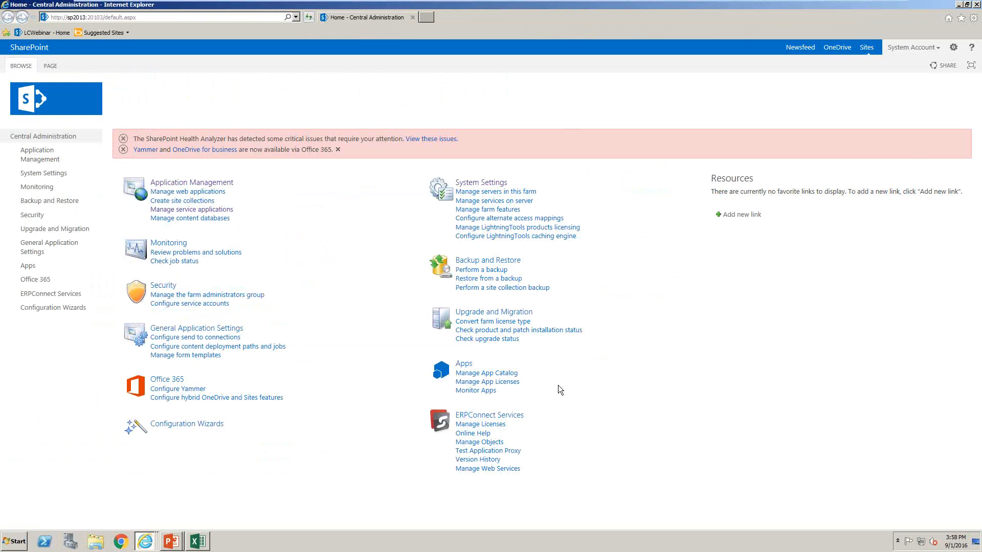
click(953, 47)
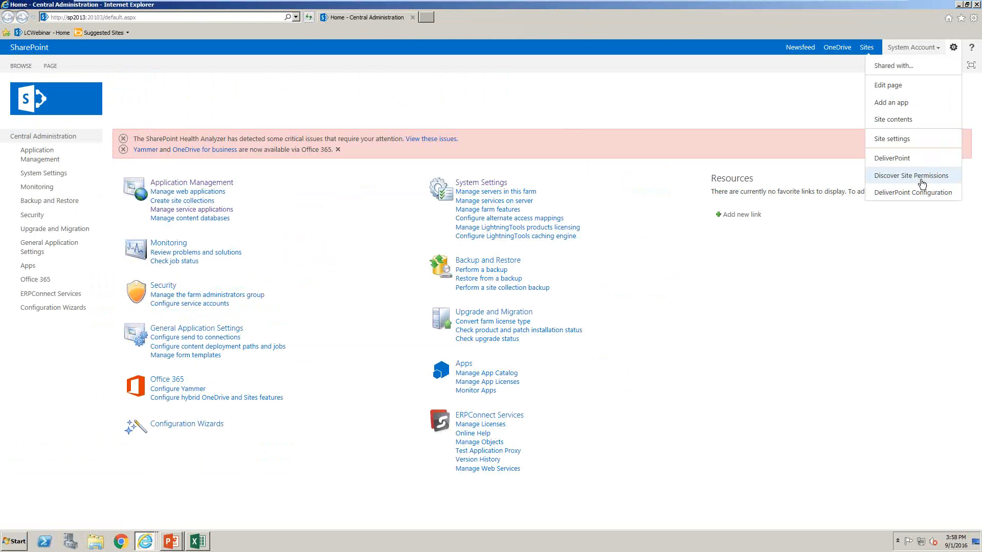
click(906, 191)
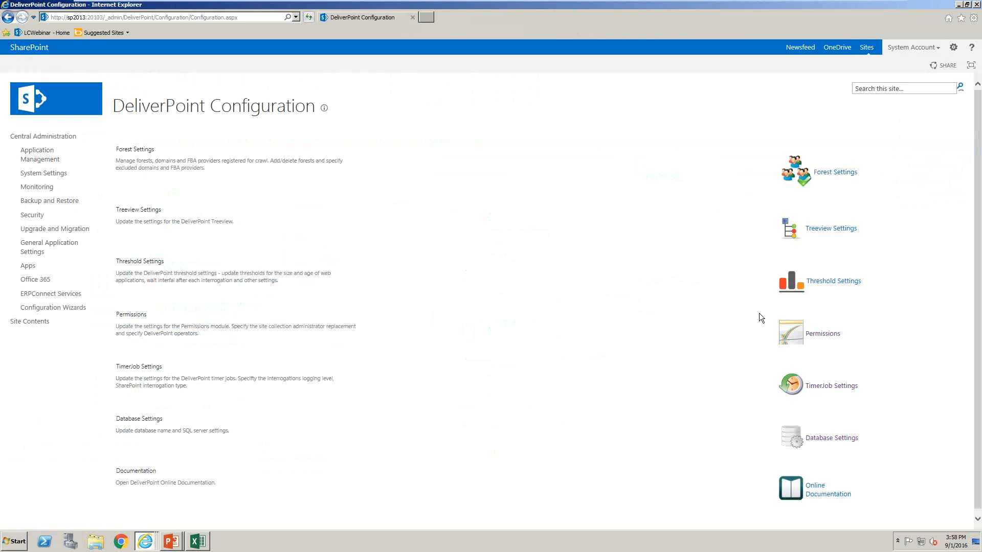
click(825, 229)
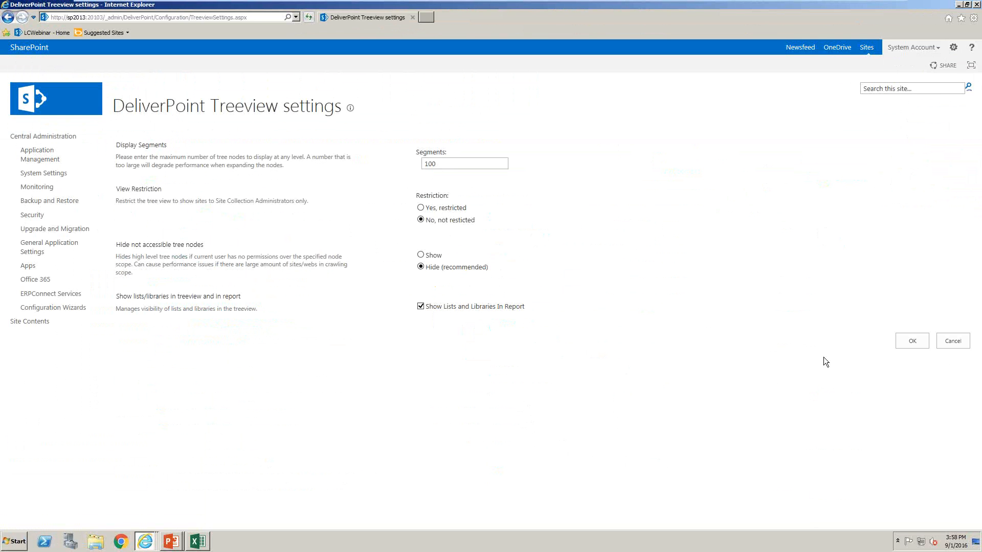
click(946, 344)
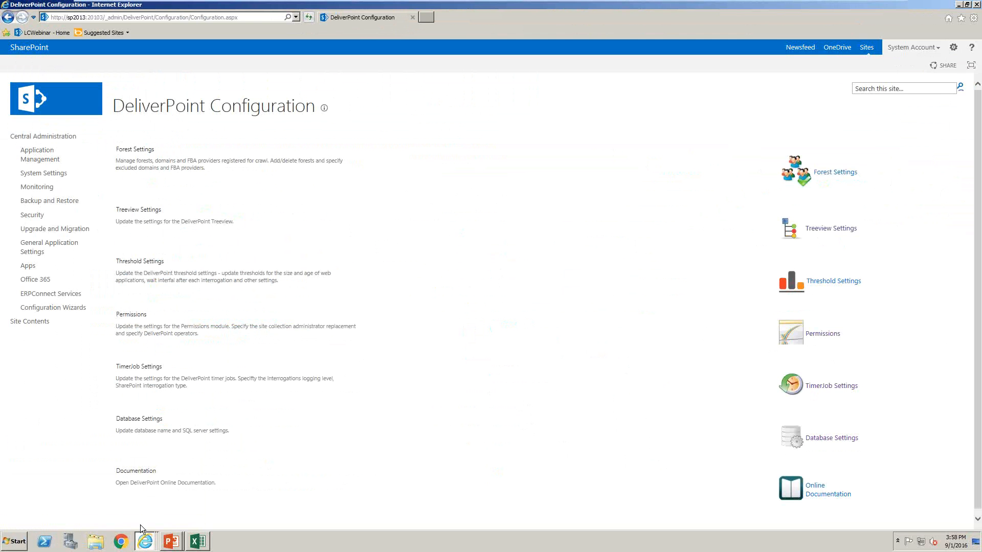
Return to the DeliverPoint Webinar site's Documents library and examine the site permissions page from the site settings
click(146, 540)
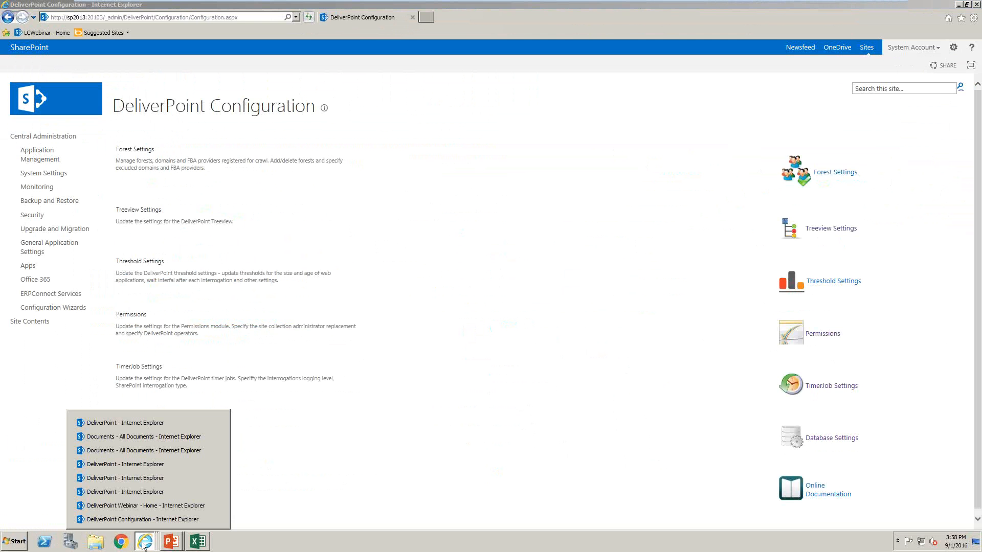
click(142, 435)
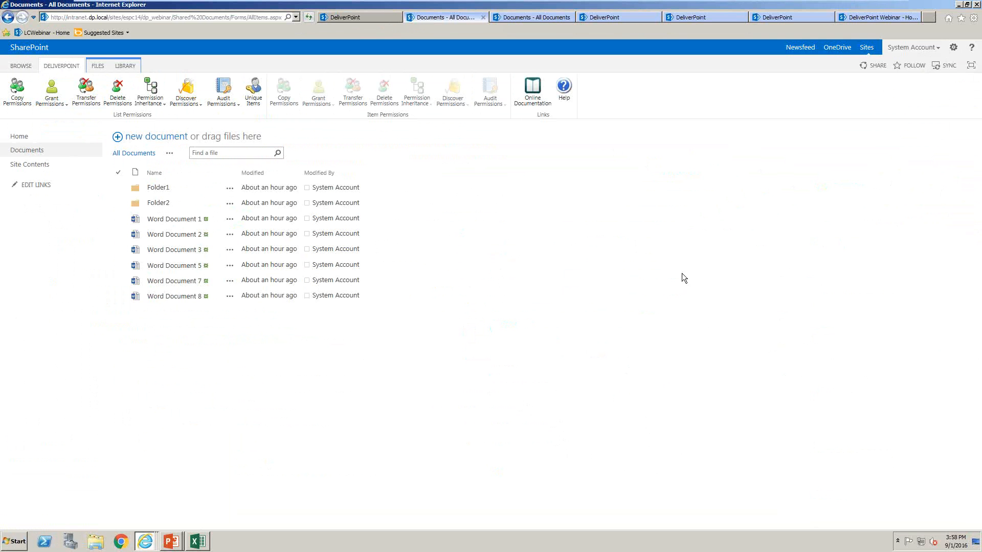
click(953, 51)
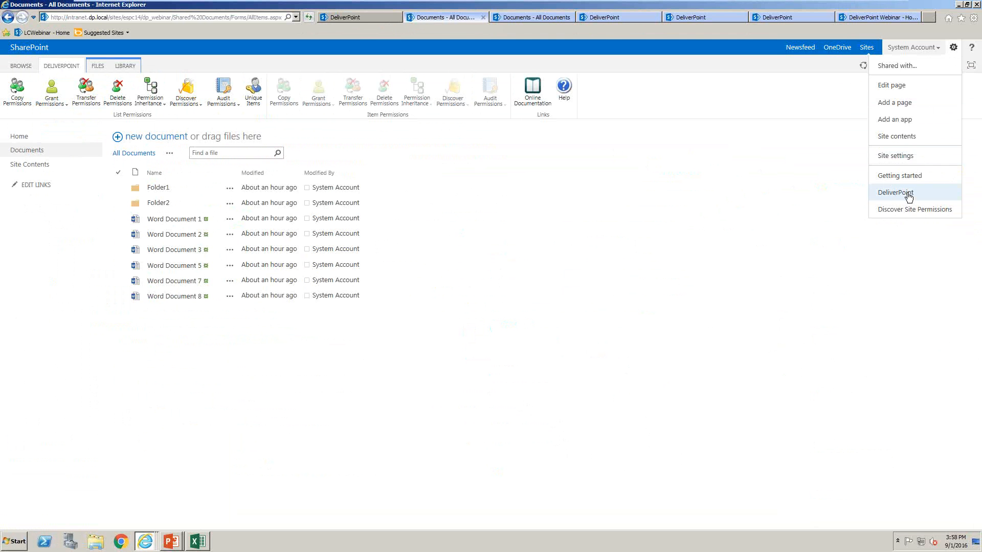
click(910, 155)
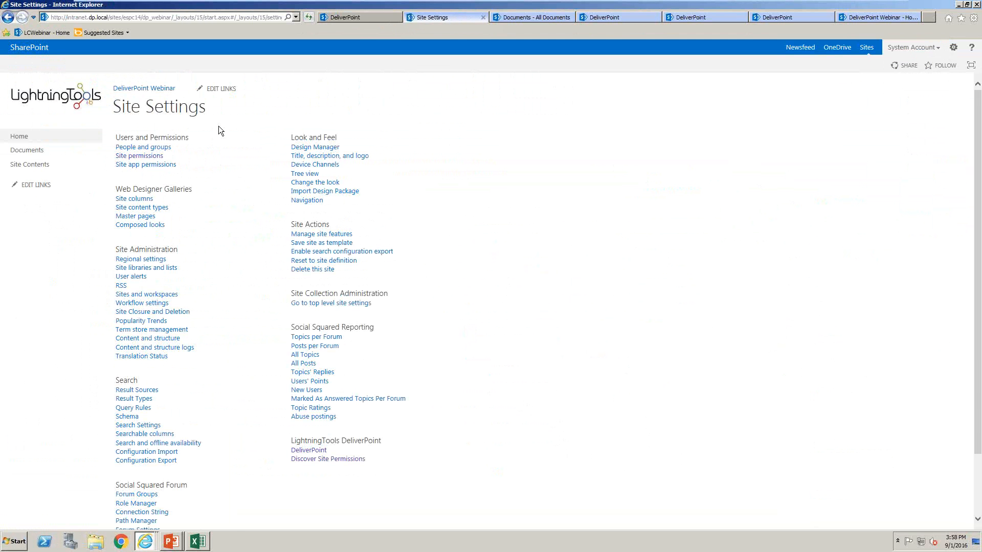
click(136, 156)
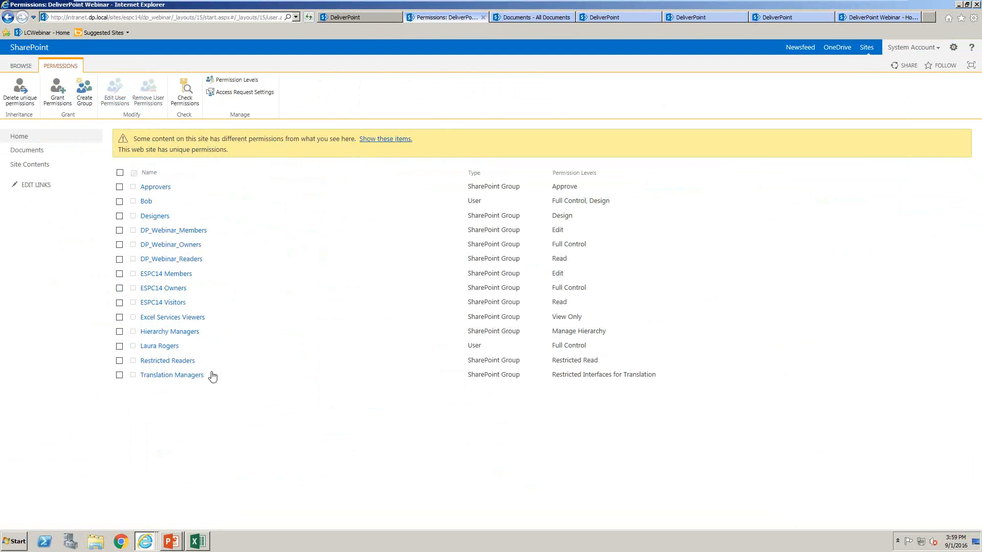
Switch to the running PowerPoint slide show of DeliverPoint Webinar.pptx
click(169, 541)
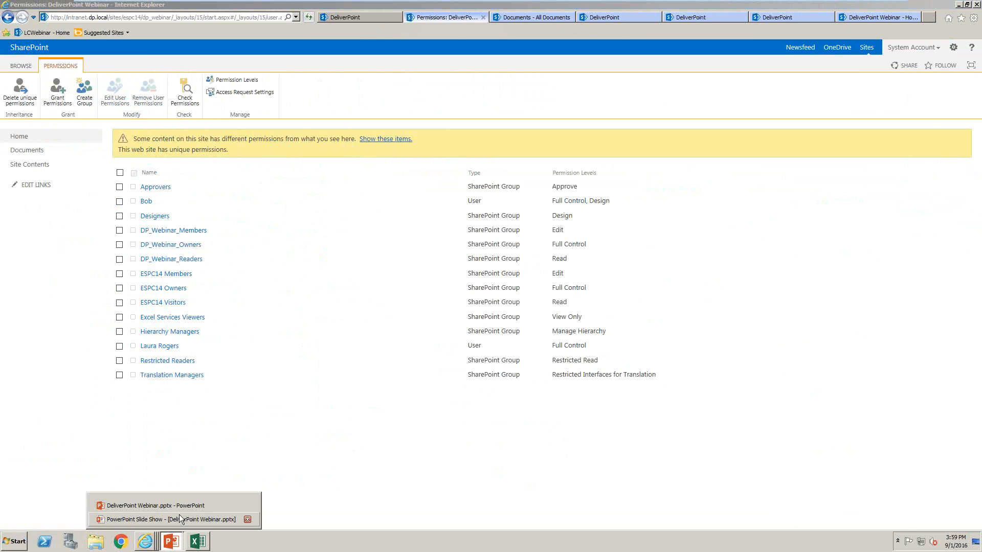
click(168, 520)
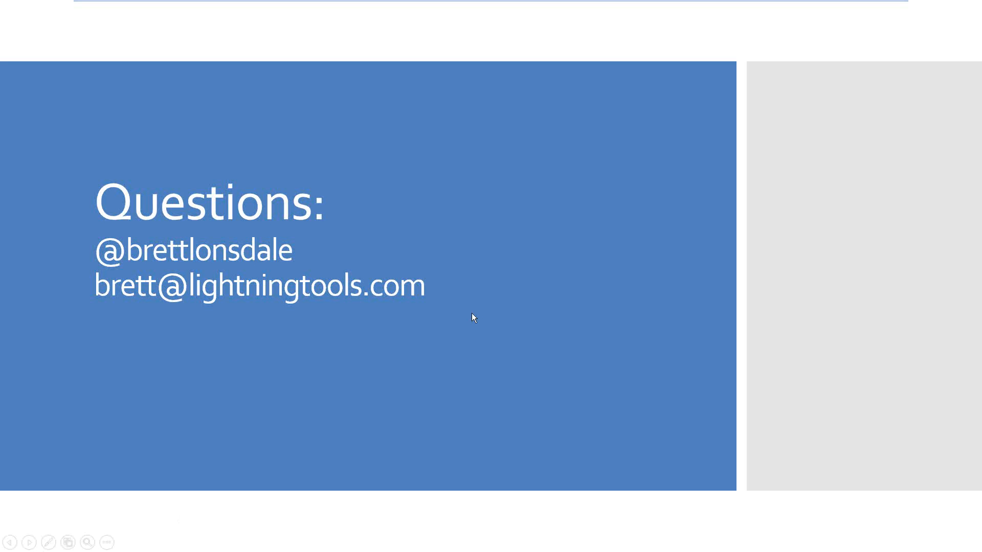